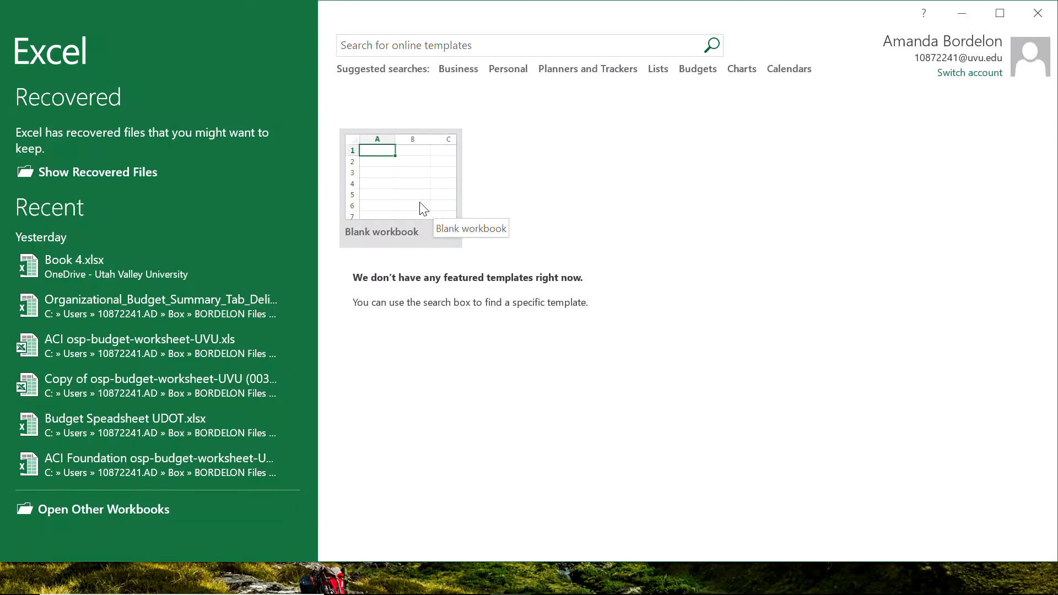
Create a blank workbook and close the Document Recovery pane.
click(422, 209)
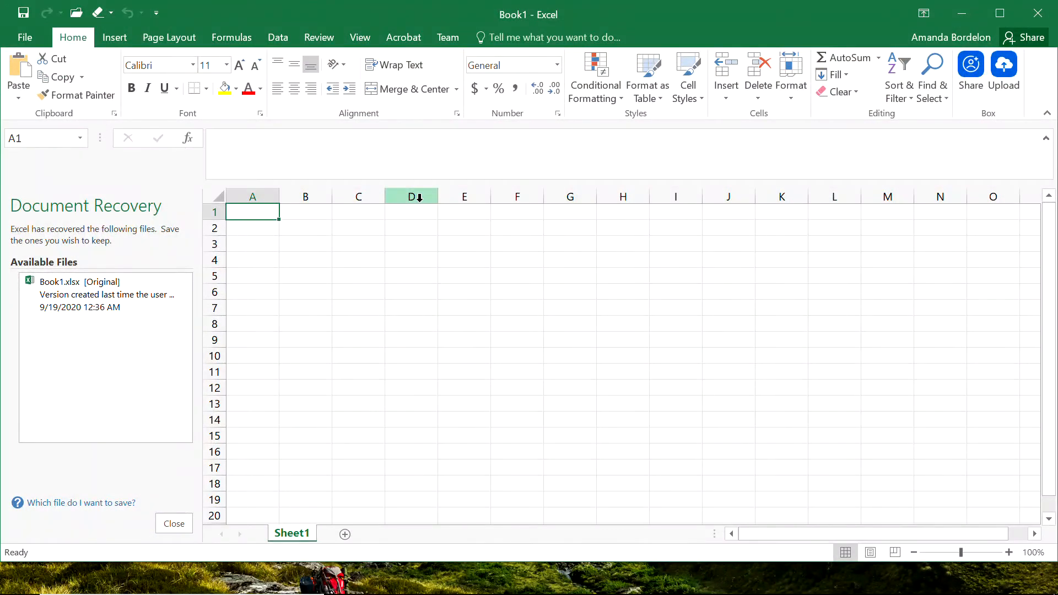
click(175, 524)
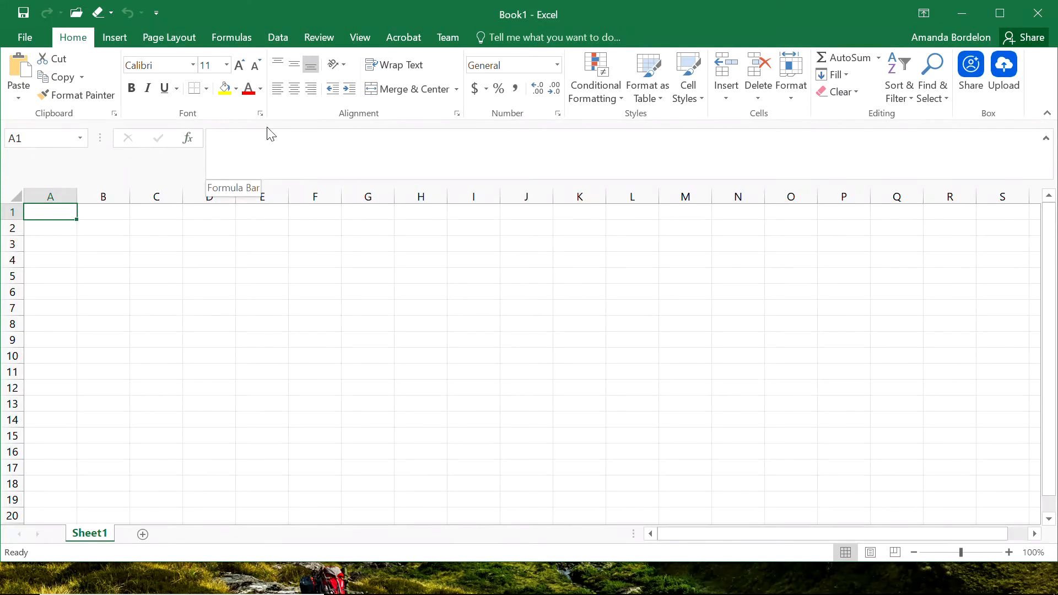
Search the Insert Function dialog for tangent functions, browse TAN and IMTAN, and cancel the dialog.
click(247, 162)
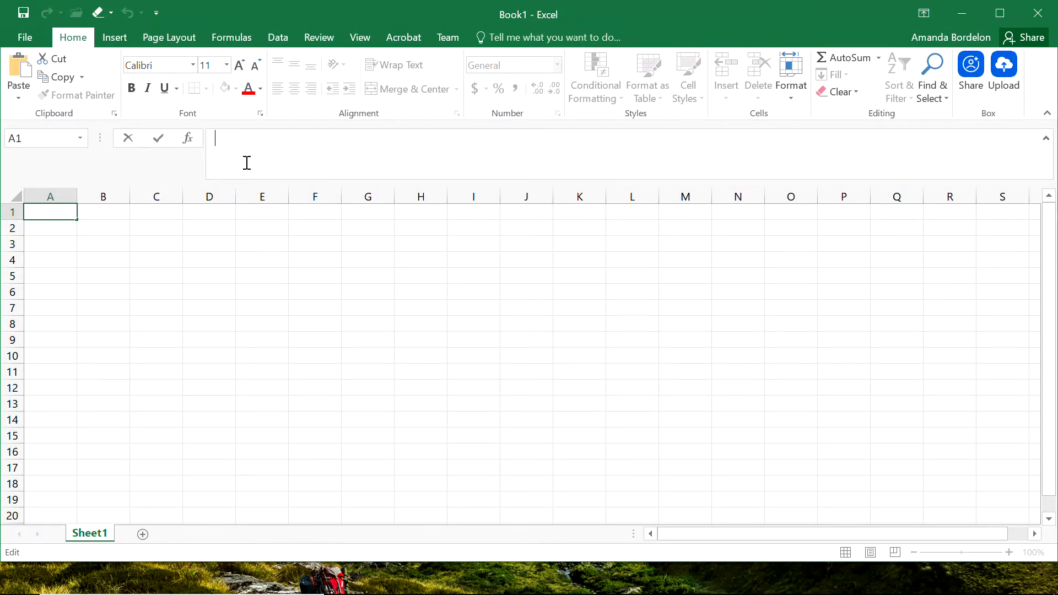
click(187, 138)
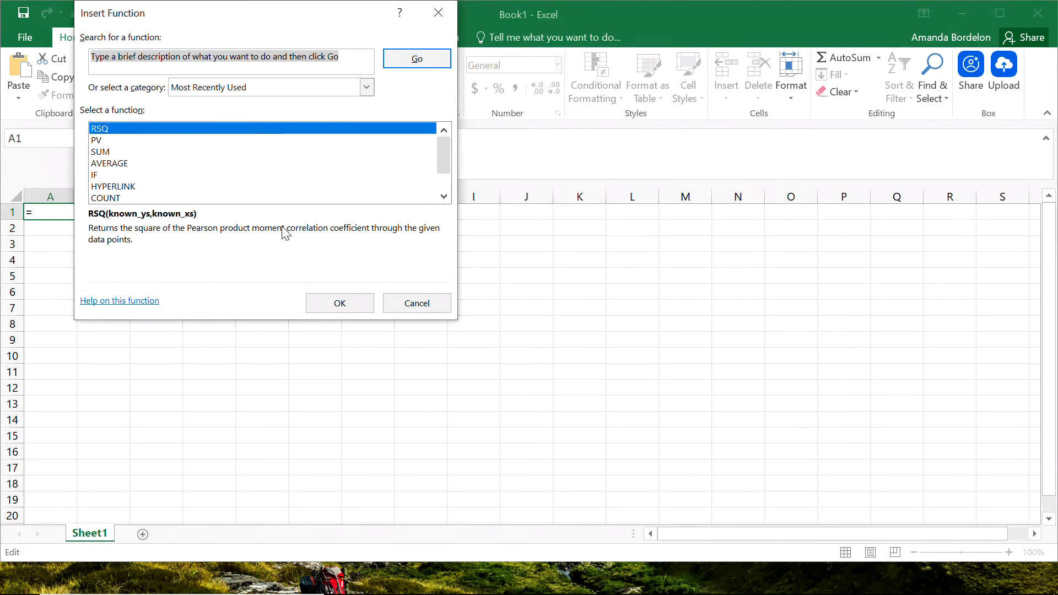
text(tan)
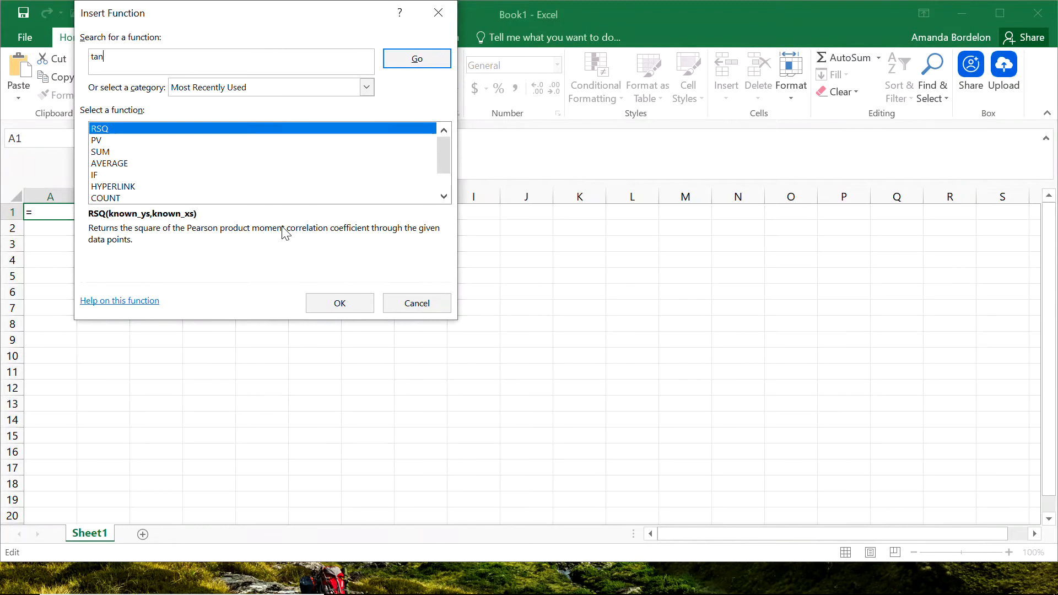
text(gent)
click(415, 59)
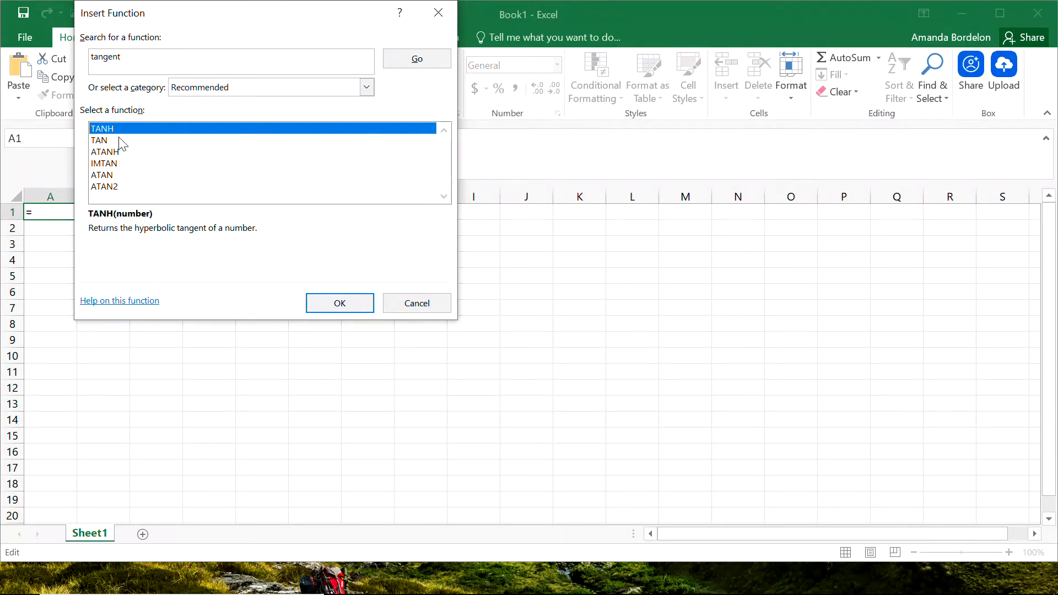
click(104, 141)
click(107, 163)
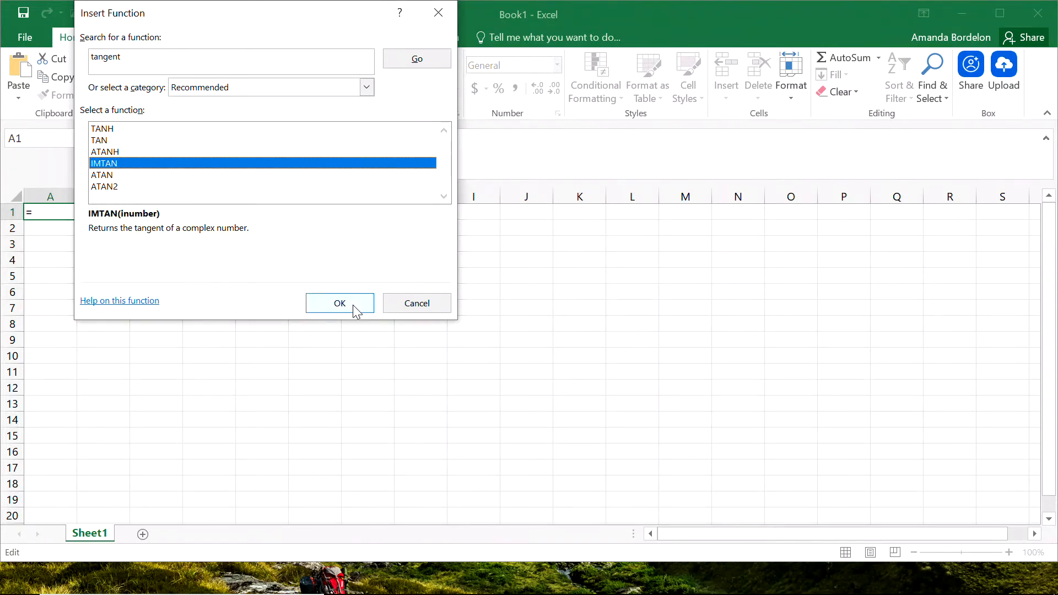
click(417, 303)
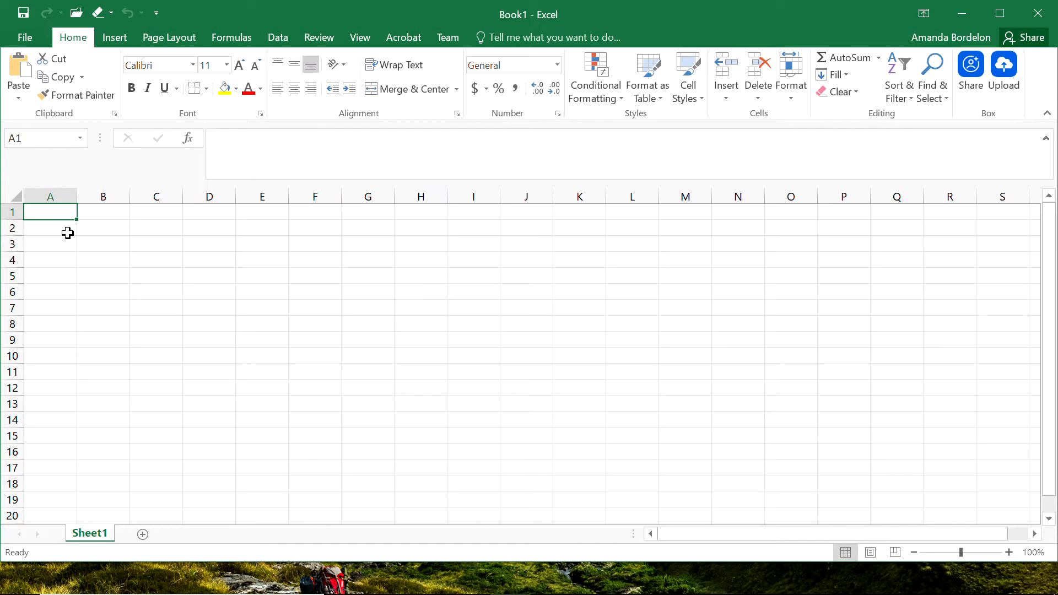
Select several cells around the grid to examine their cell references.
click(106, 225)
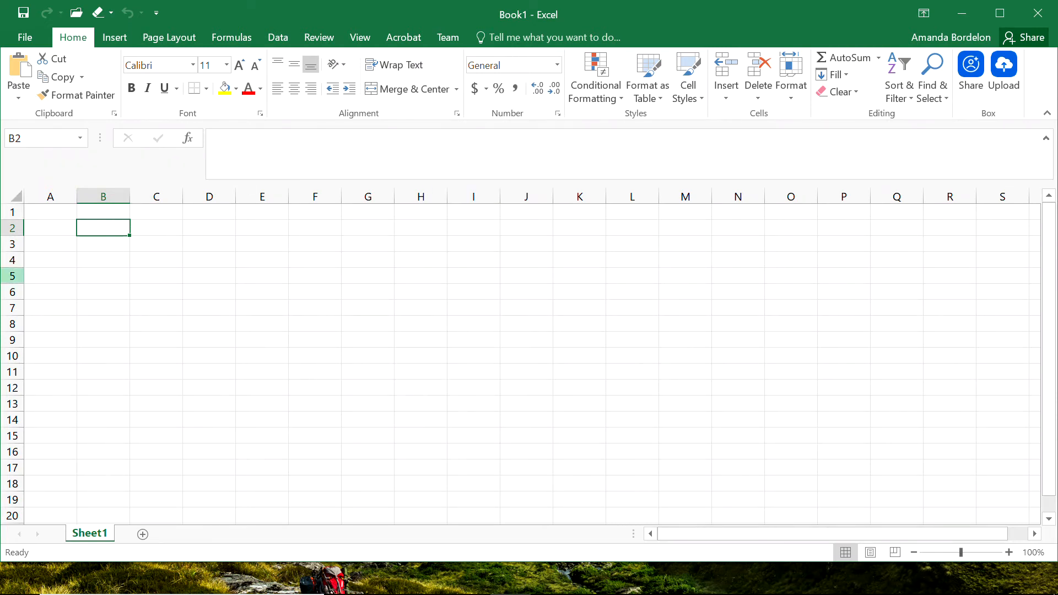
click(223, 265)
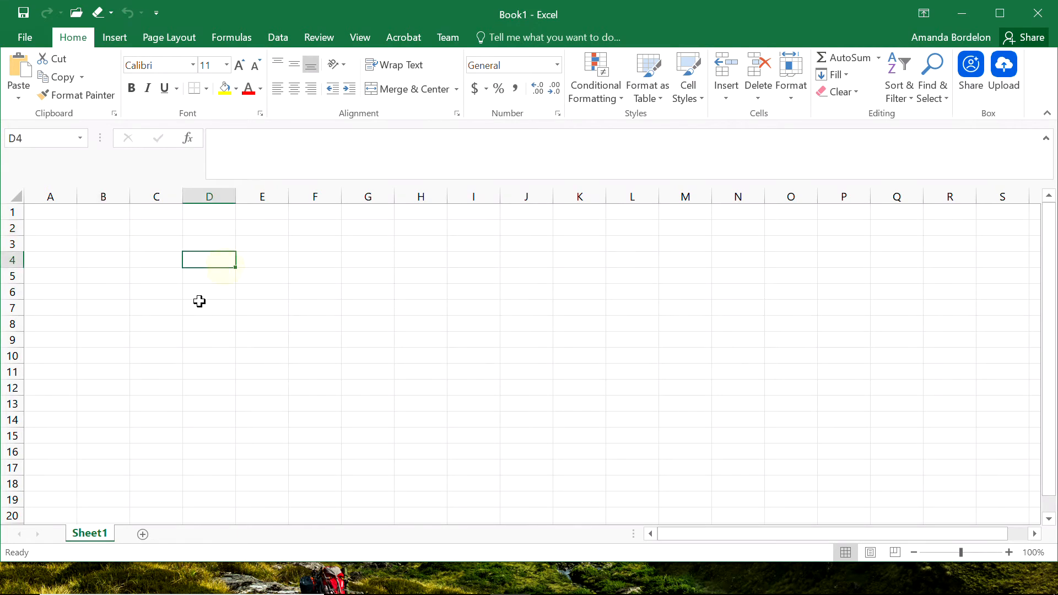
click(150, 275)
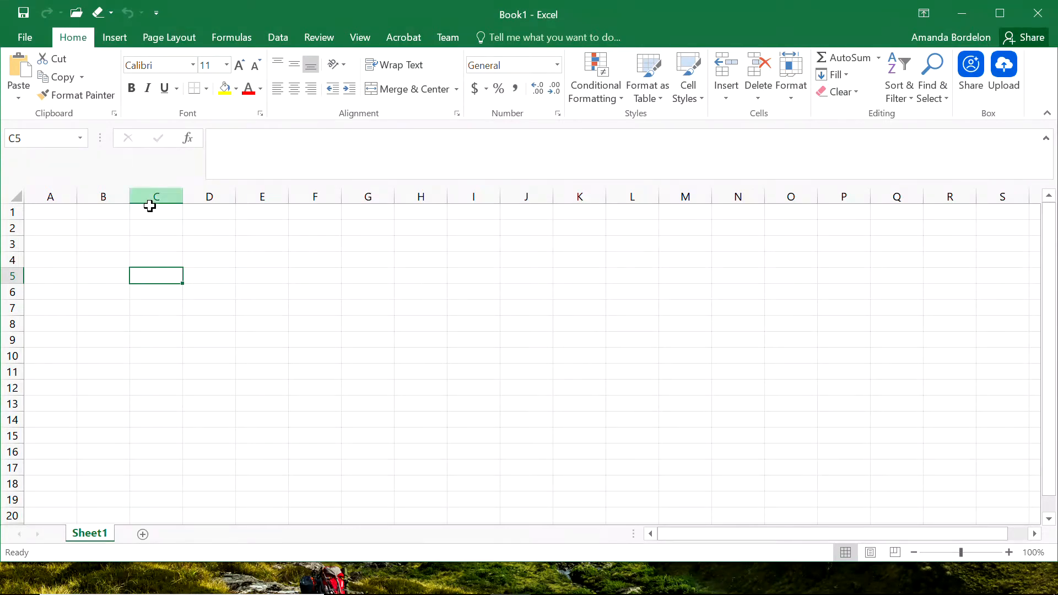
click(350, 292)
click(353, 468)
click(245, 397)
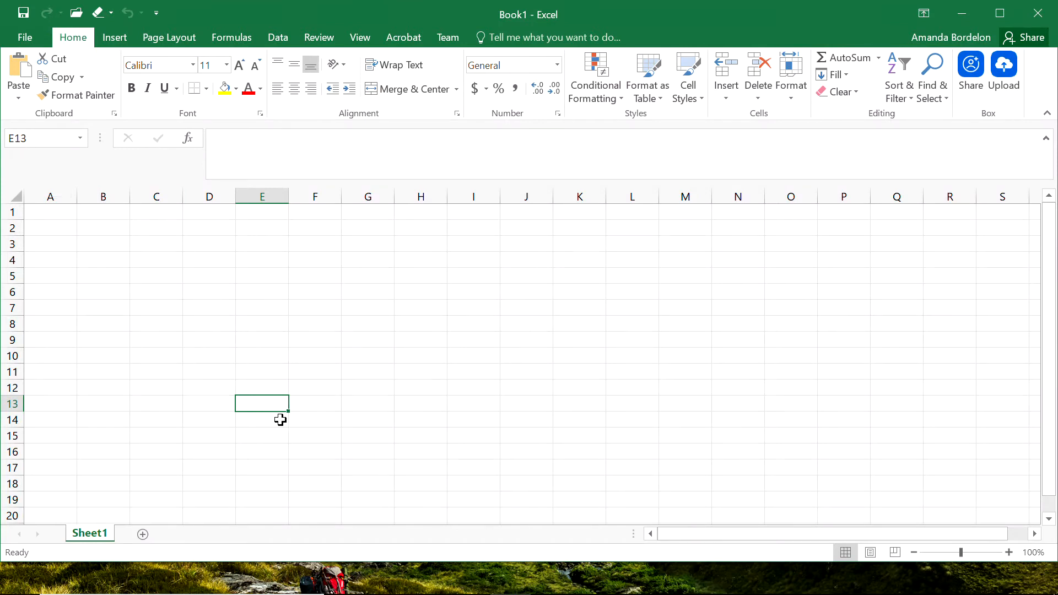
click(333, 306)
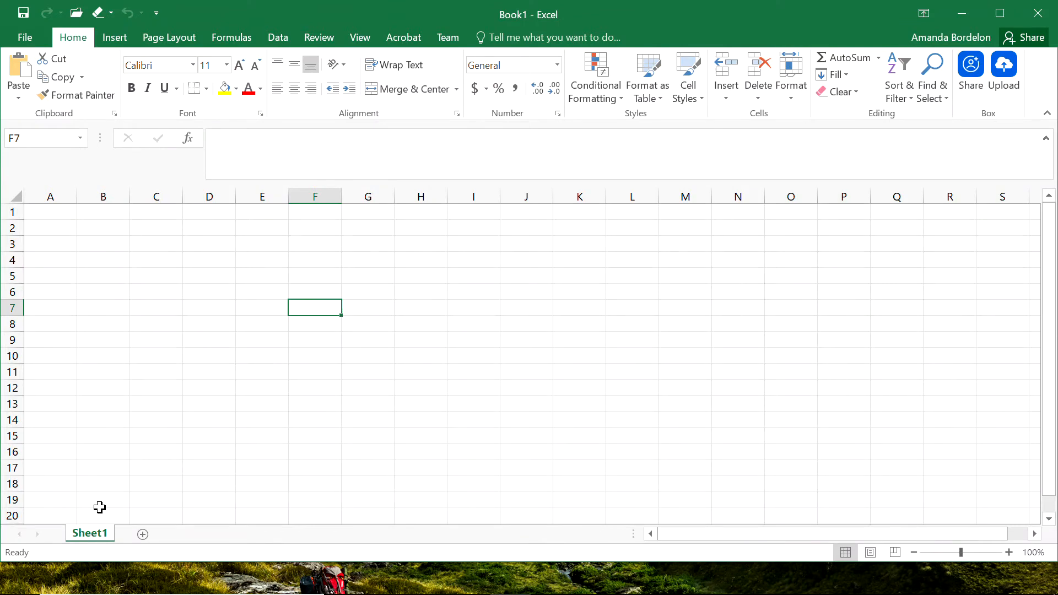
Add a new worksheet and switch between Sheet1 and Sheet2.
click(144, 535)
click(101, 534)
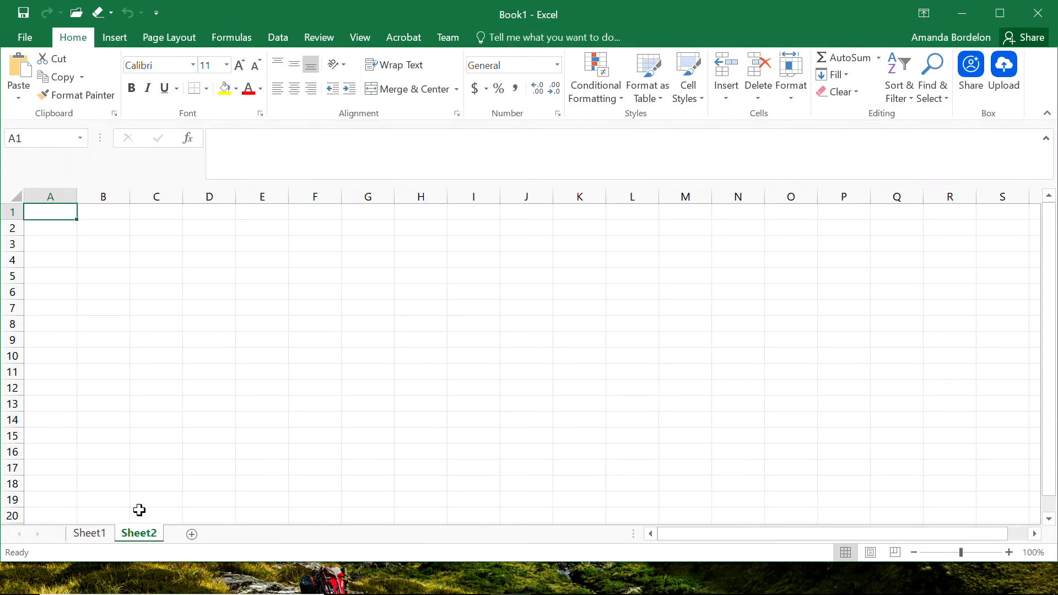
click(95, 534)
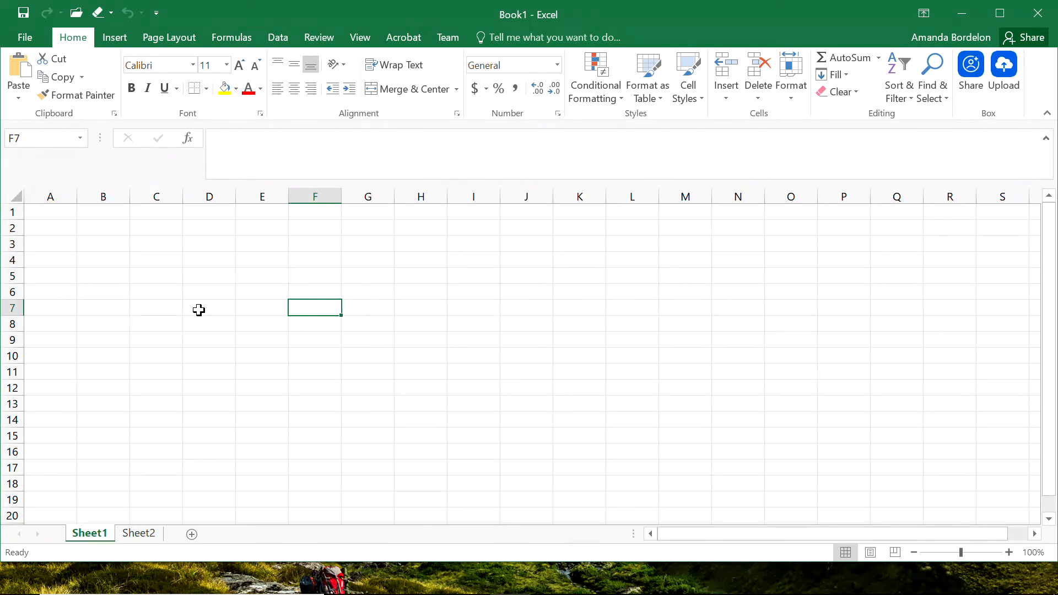
click(145, 535)
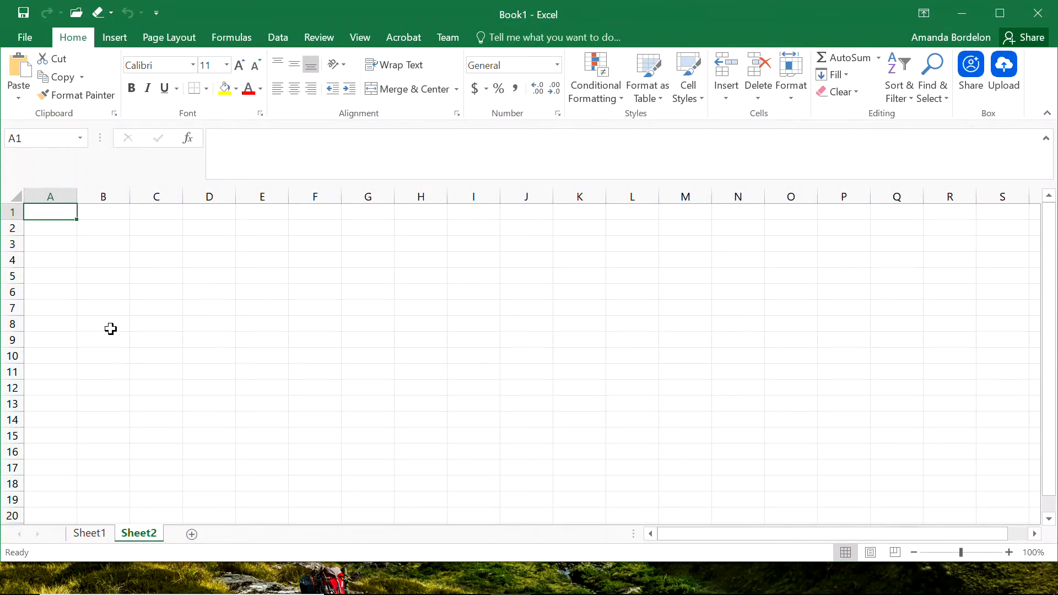
Open the print settings, view the print range options, and return to the worksheet.
click(28, 39)
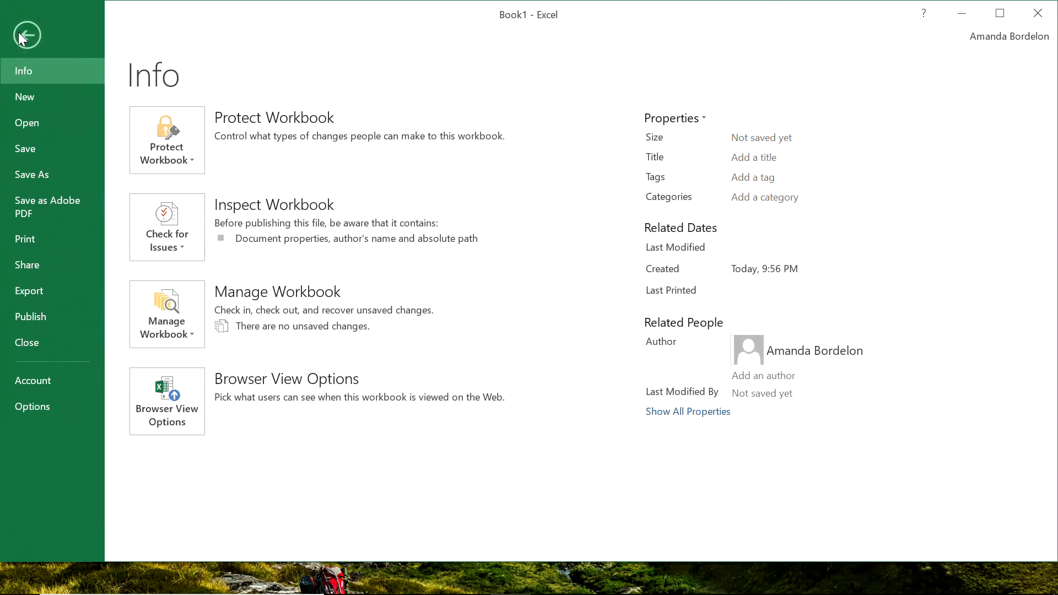
click(26, 37)
click(26, 40)
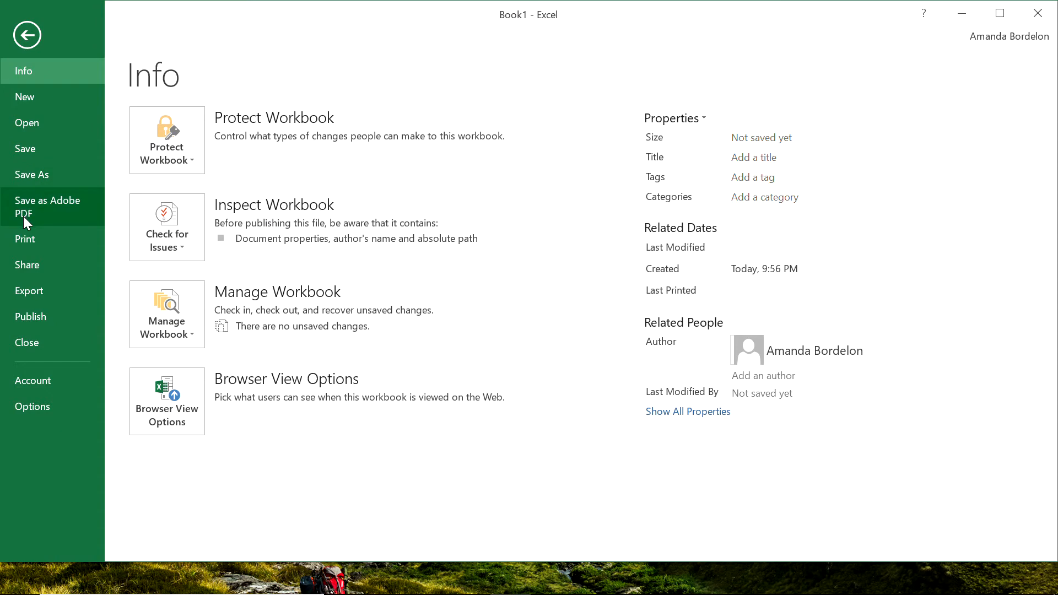
click(25, 239)
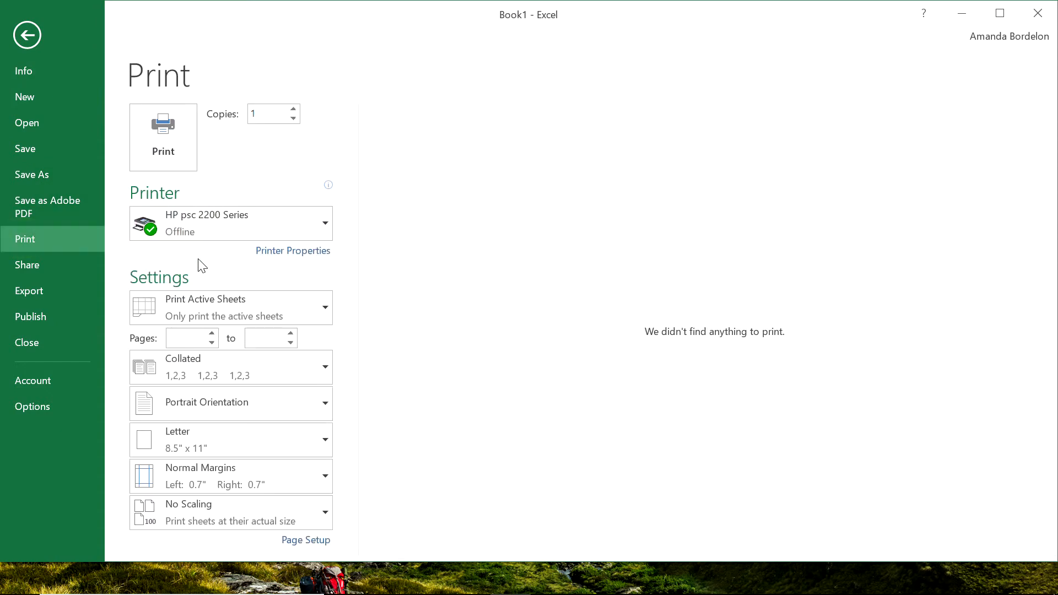
click(218, 315)
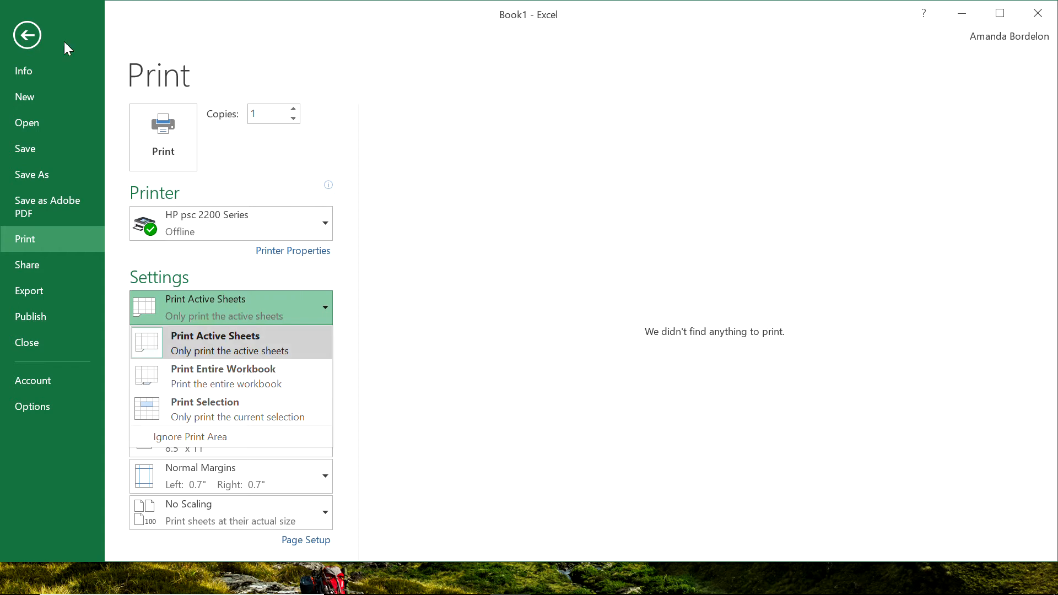
click(24, 38)
click(25, 36)
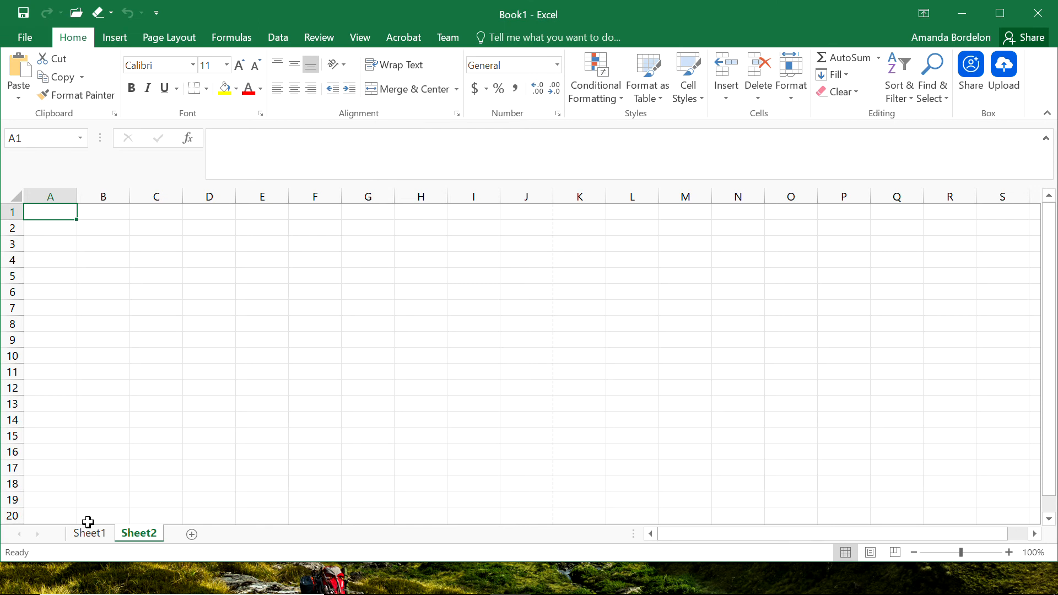
click(93, 539)
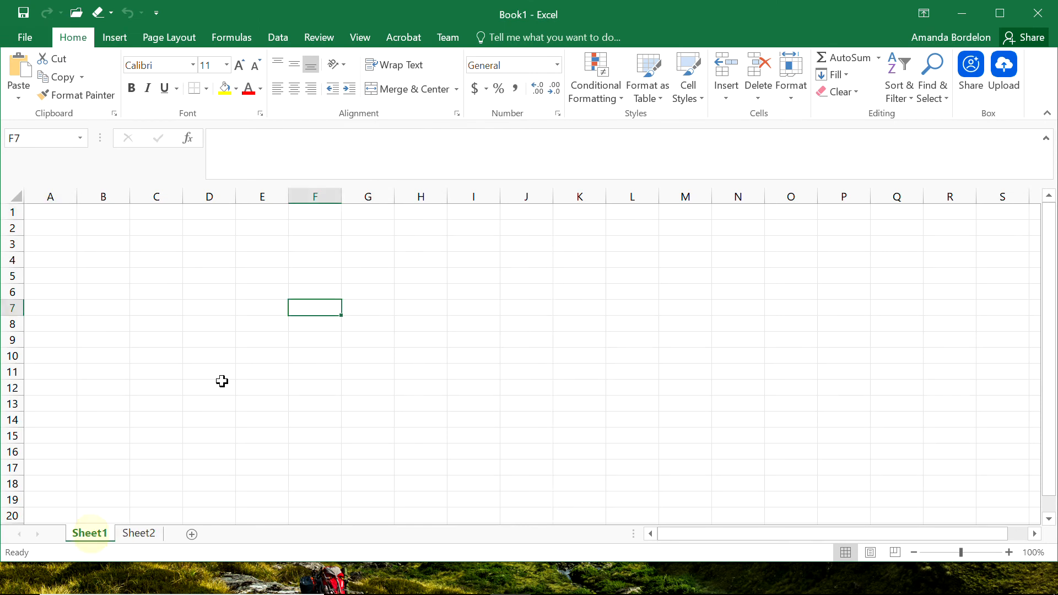
click(105, 234)
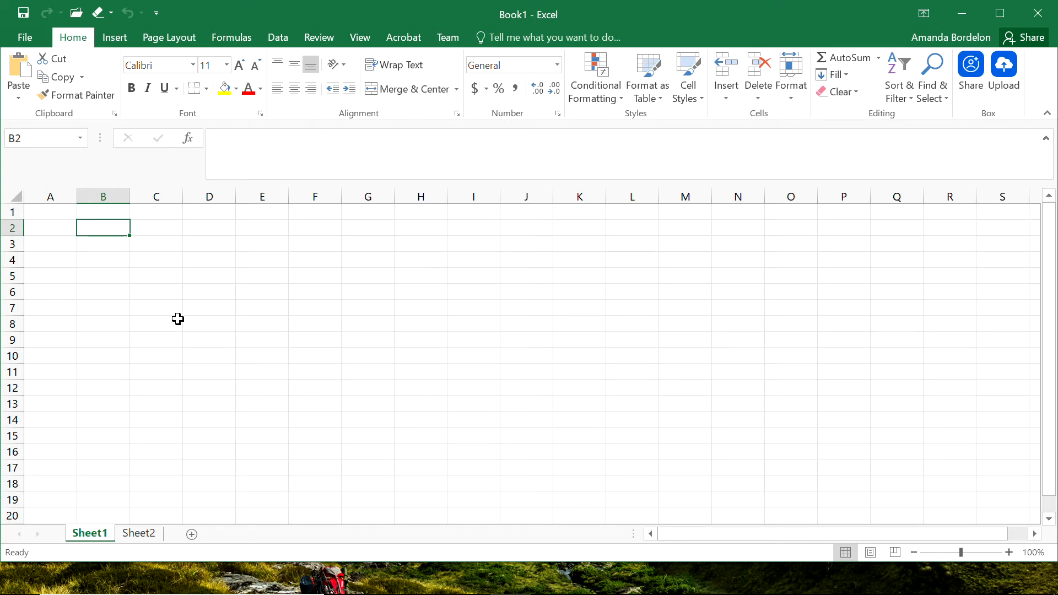
click(153, 290)
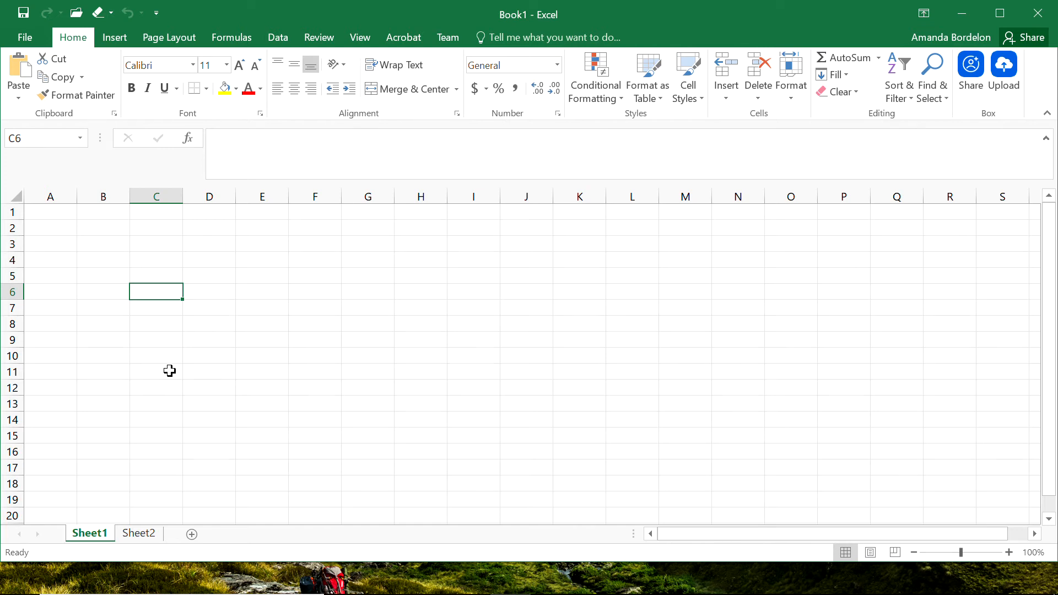
text(7393432ui3)
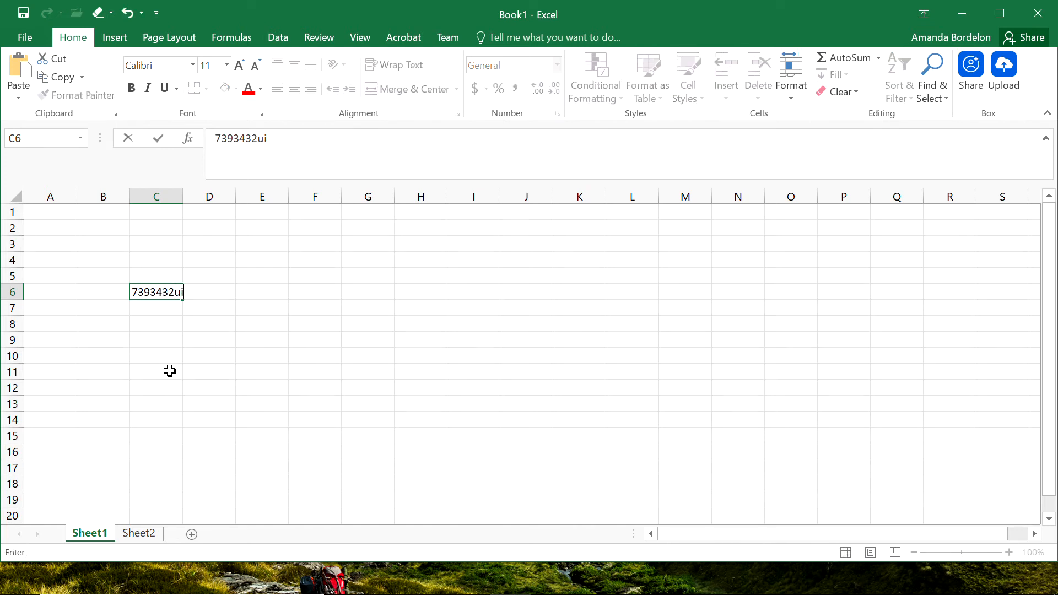
key(BackSpace)
key(BackSpace)
key(BackSpace)
text(3432)
key(Return)
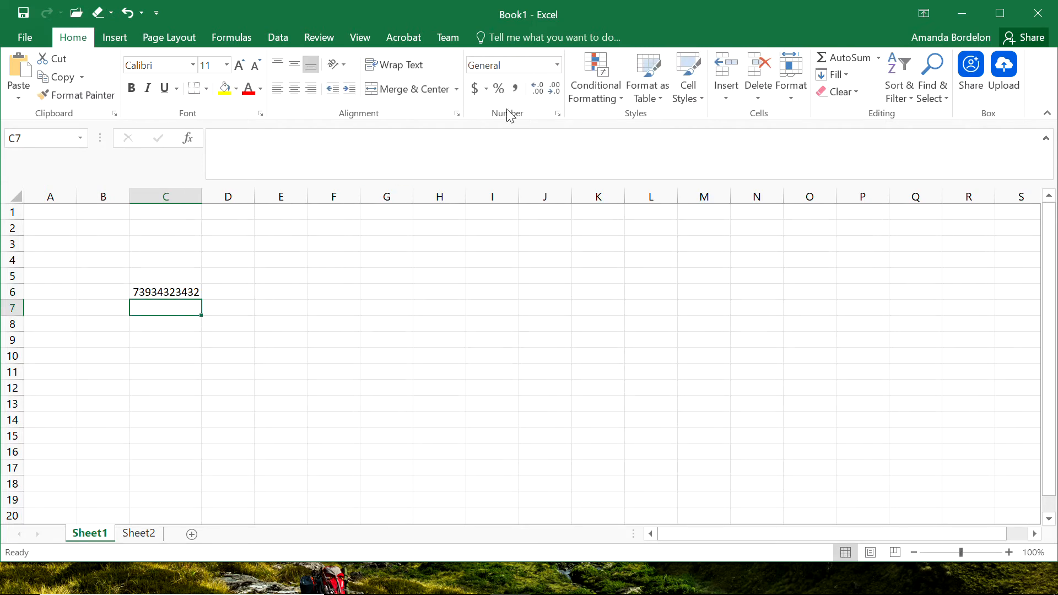
Apply the Scientific number format to cell C6 and increase its decimal places twice.
click(154, 291)
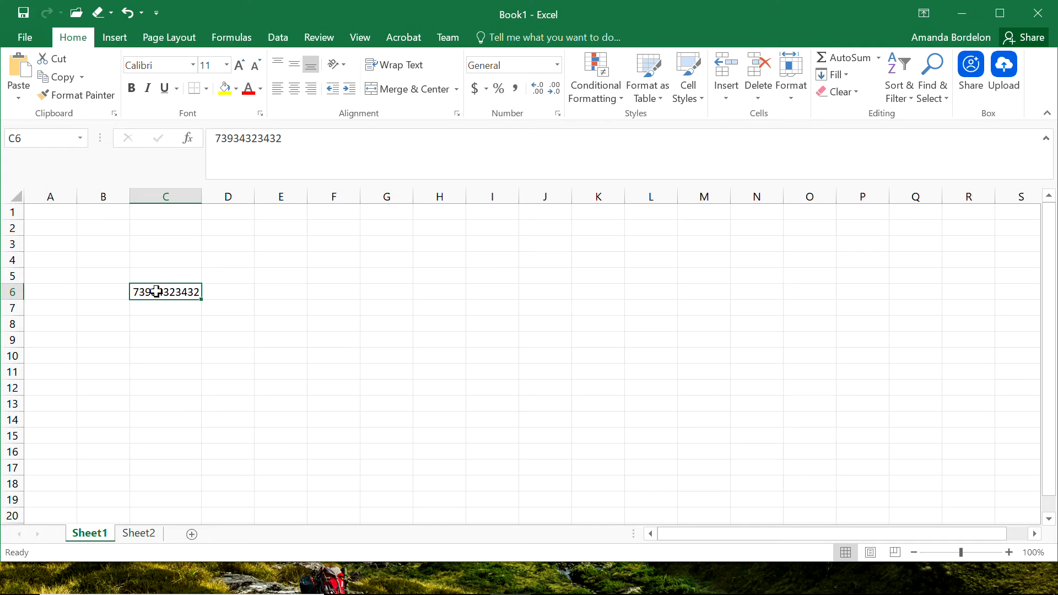
click(557, 65)
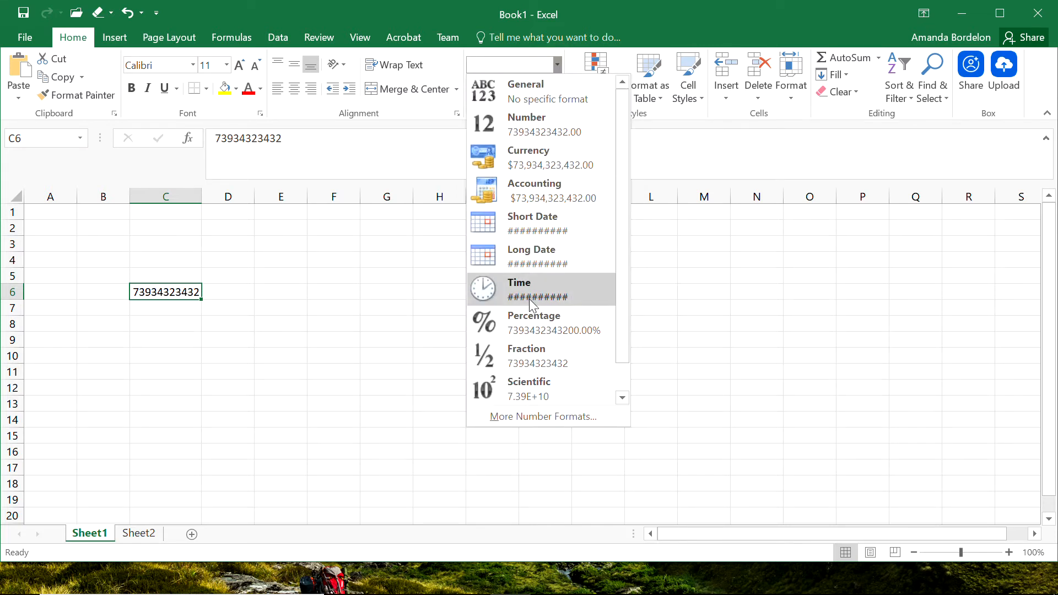
click(521, 388)
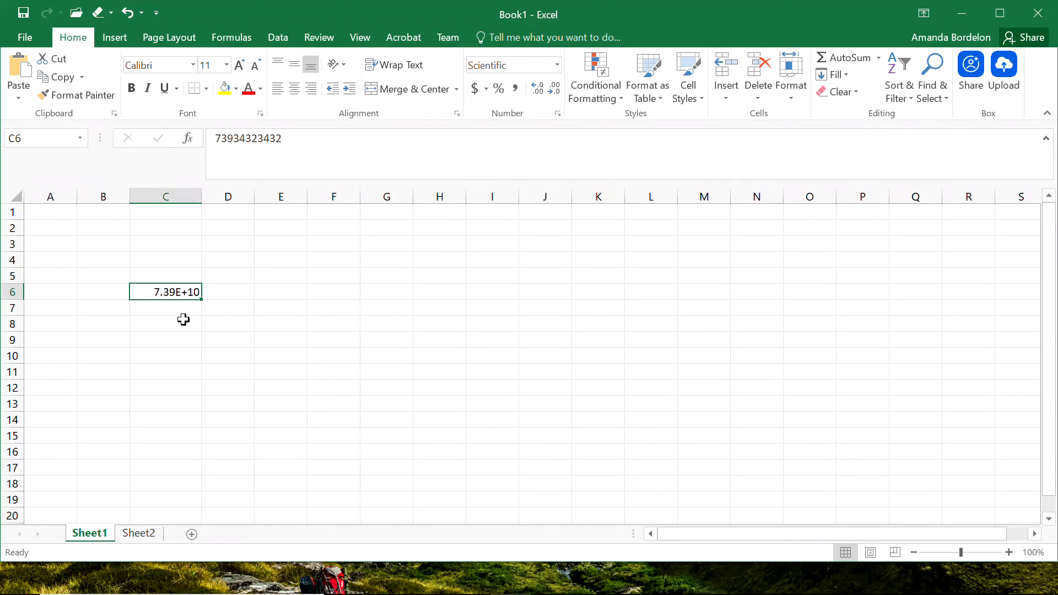
click(536, 91)
click(538, 92)
Apply the Number format to cell C6 and increase its decimal places.
click(557, 66)
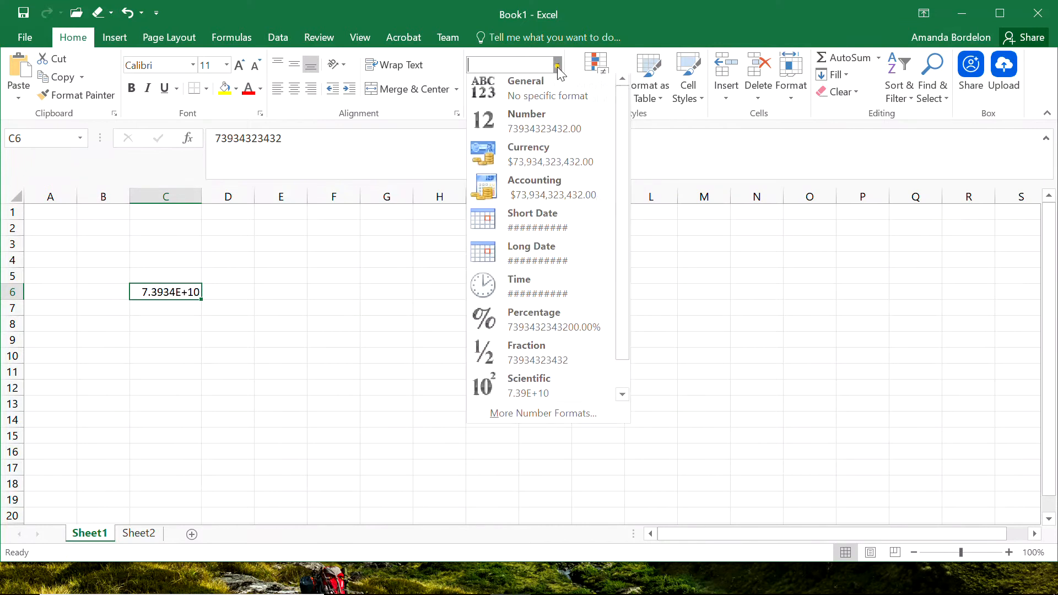
click(538, 131)
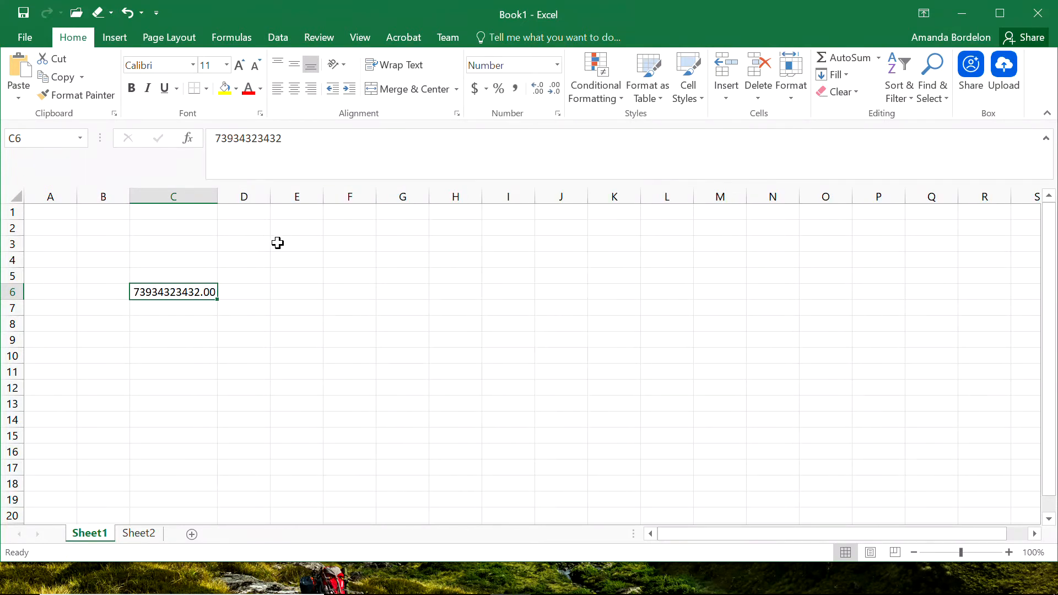
click(536, 89)
click(536, 89)
click(536, 89)
click(536, 90)
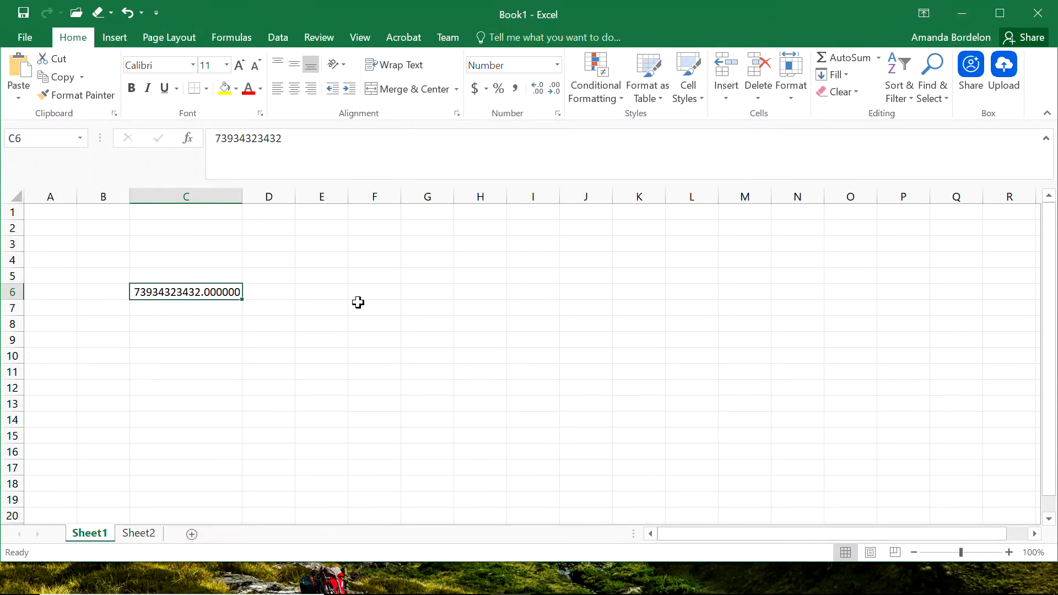
Apply the Text format to cell C6.
click(557, 65)
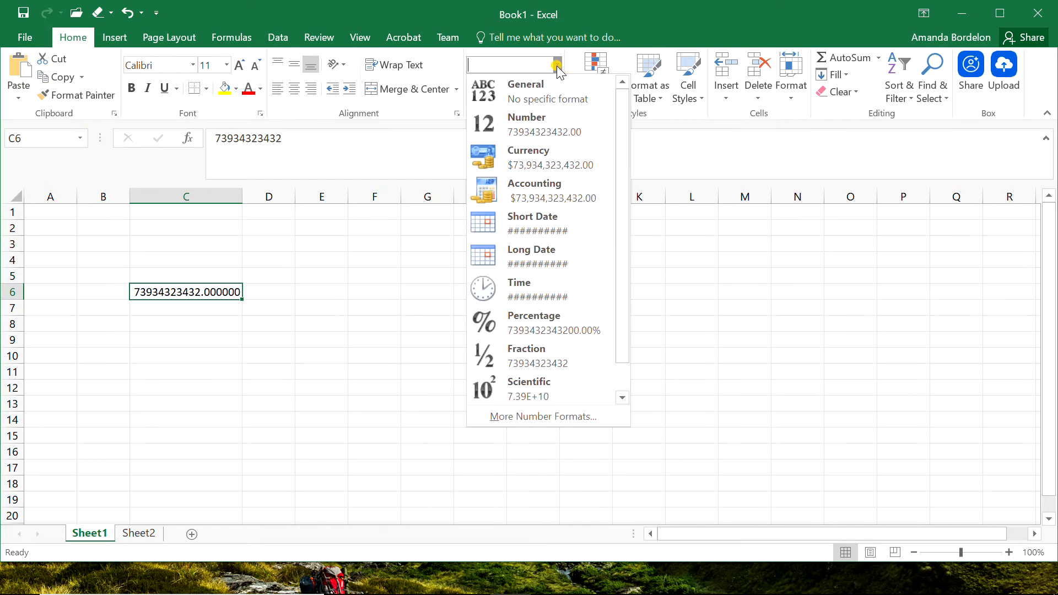
drag(623, 347, 622, 382)
click(557, 383)
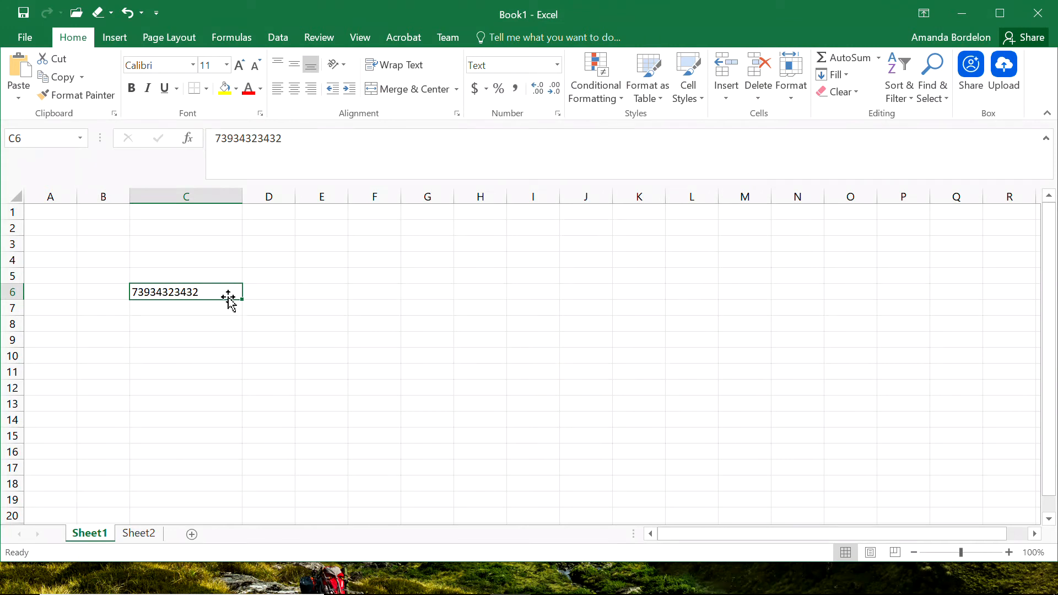
Enter the formula =C6+7*10^5 in cell D6.
click(206, 306)
click(193, 291)
click(267, 294)
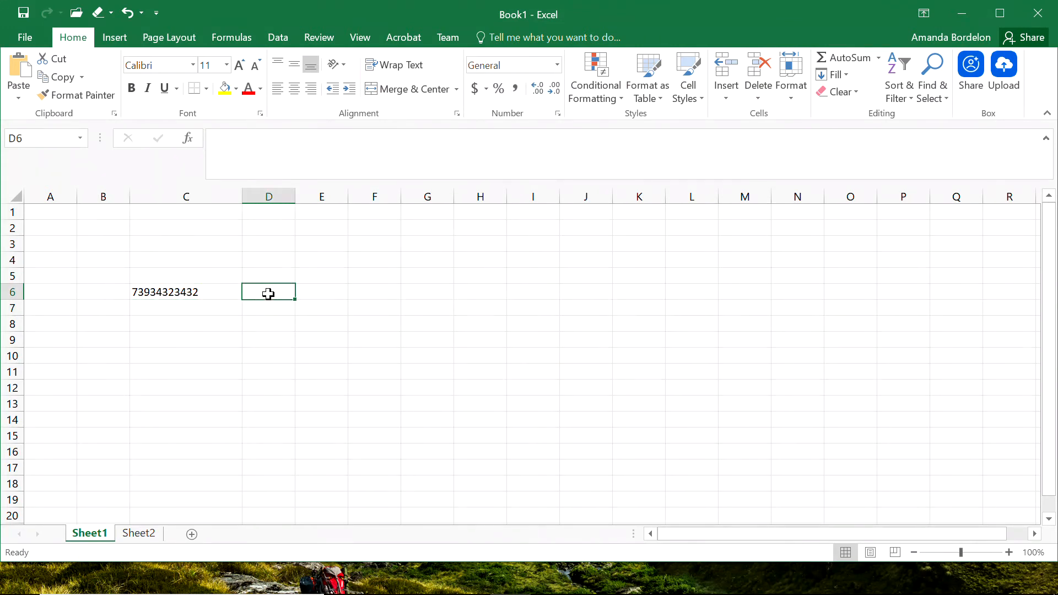
text(=)
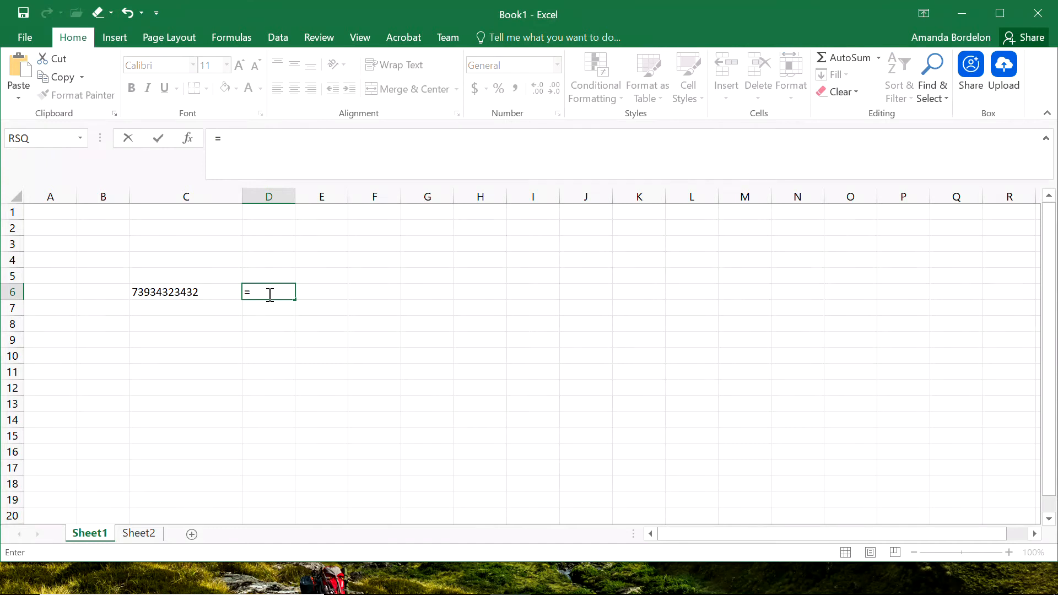
click(180, 293)
text(+)
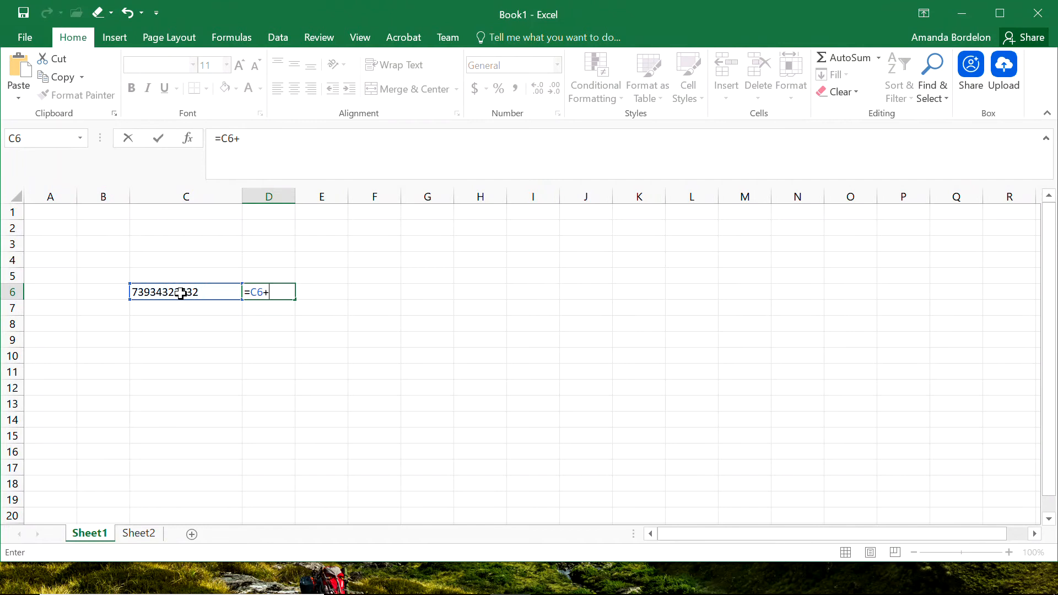
text(7)
text(00000)
key(BackSpace)
key(BackSpace)
key(BackSpace)
key(BackSpace)
key(BackSpace)
text(x)
key(BackSpace)
text(*10^5)
drag(216, 139, 221, 138)
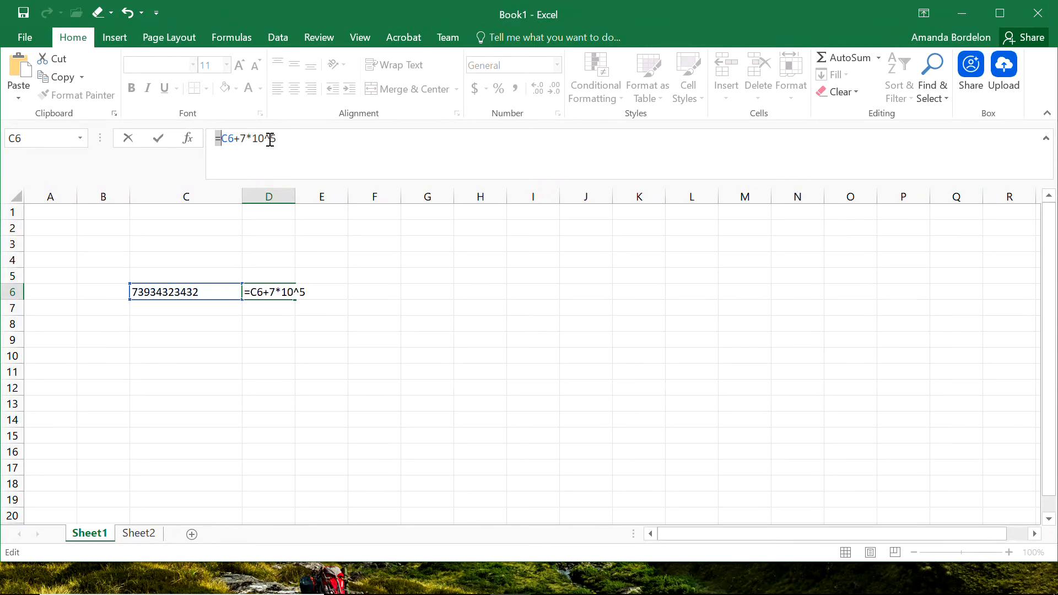
drag(270, 139, 265, 138)
click(243, 138)
text(()
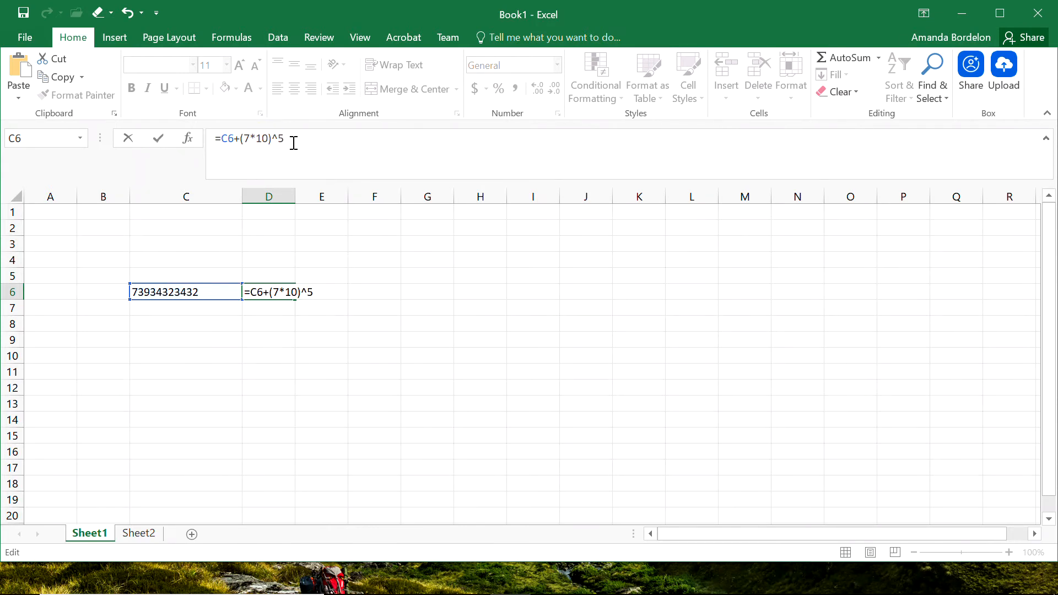
click(243, 139)
key(BackSpace)
key(Return)
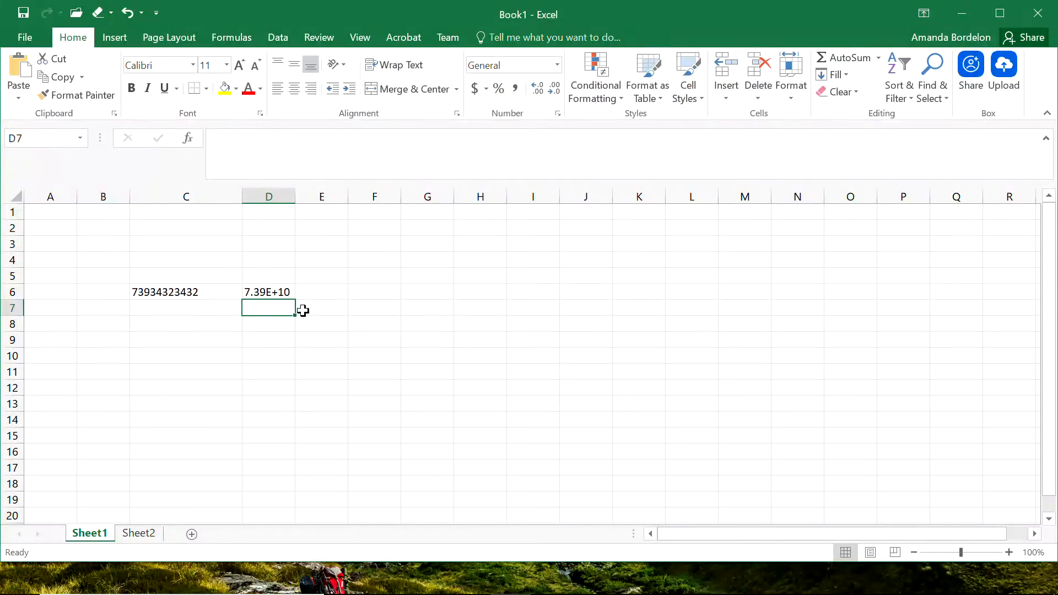
Widen column D so its full value fits.
click(281, 291)
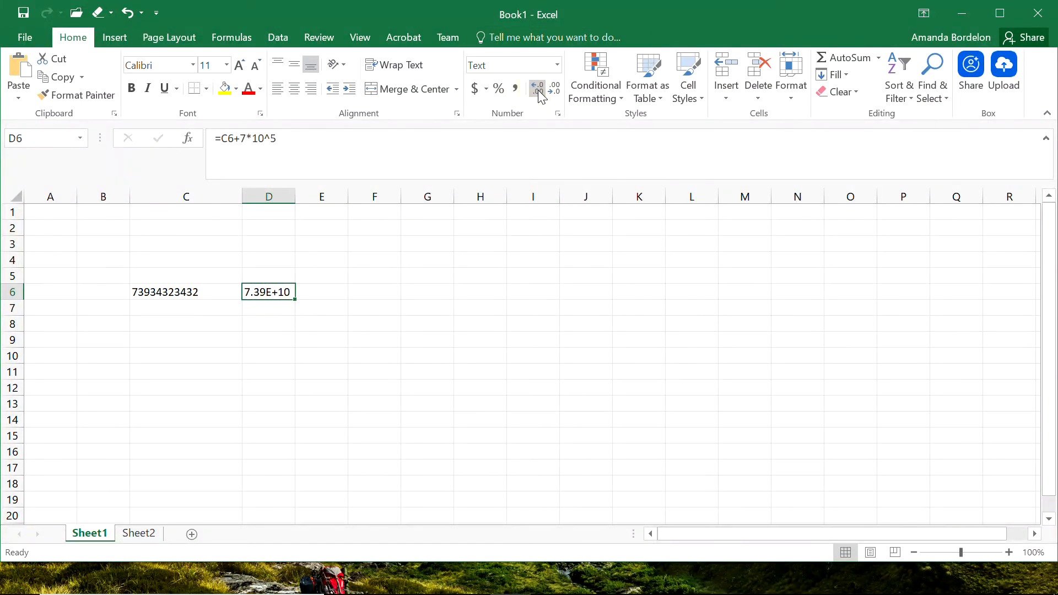
click(283, 338)
click(272, 295)
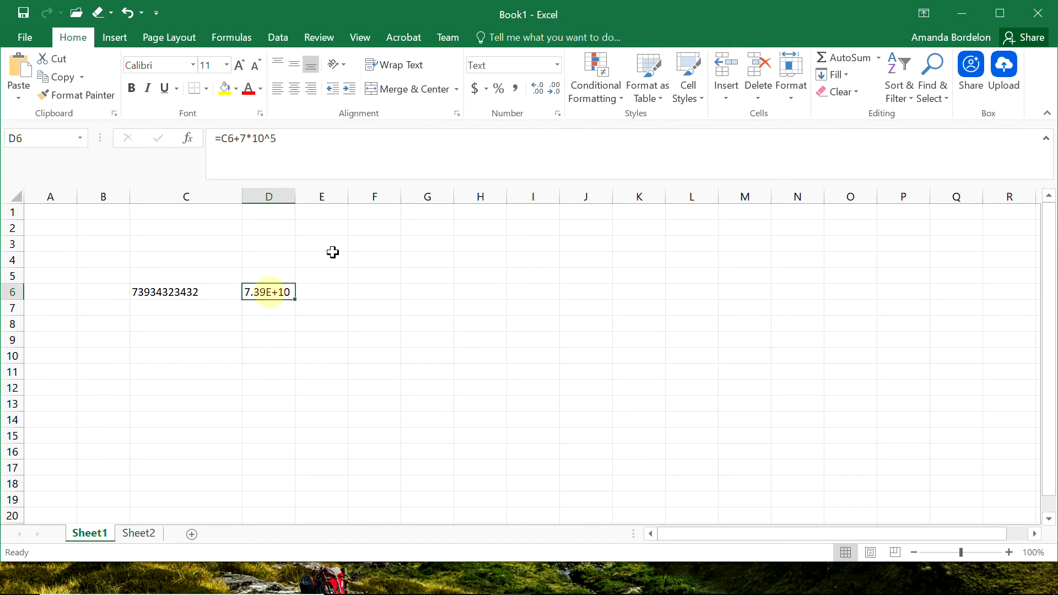
drag(297, 204, 369, 203)
click(175, 288)
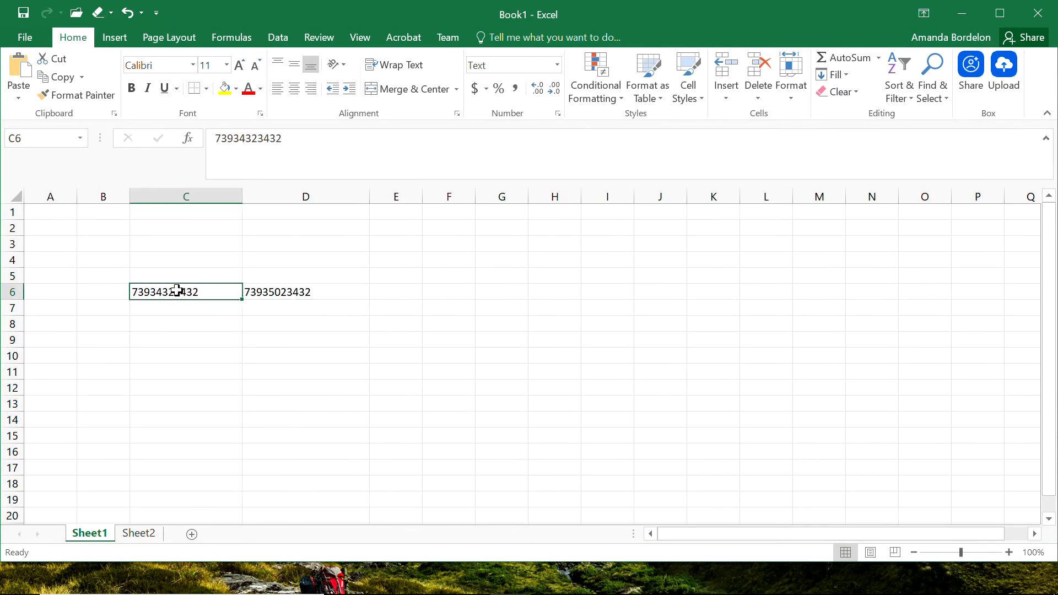
Apply the Number format to cell C6.
click(557, 65)
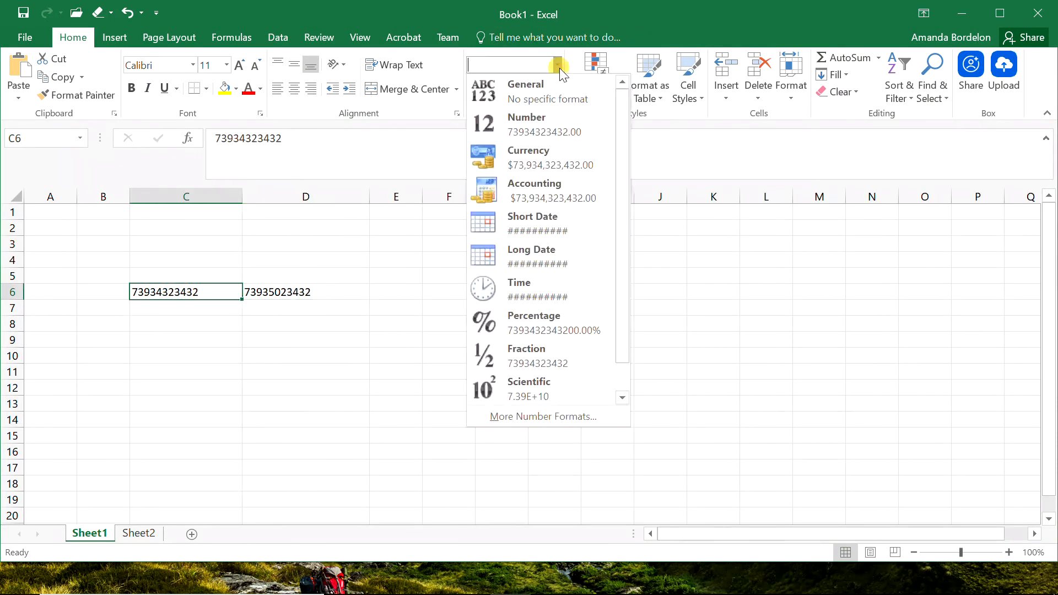
click(525, 128)
click(361, 329)
Apply the Number format to cell D6.
click(301, 295)
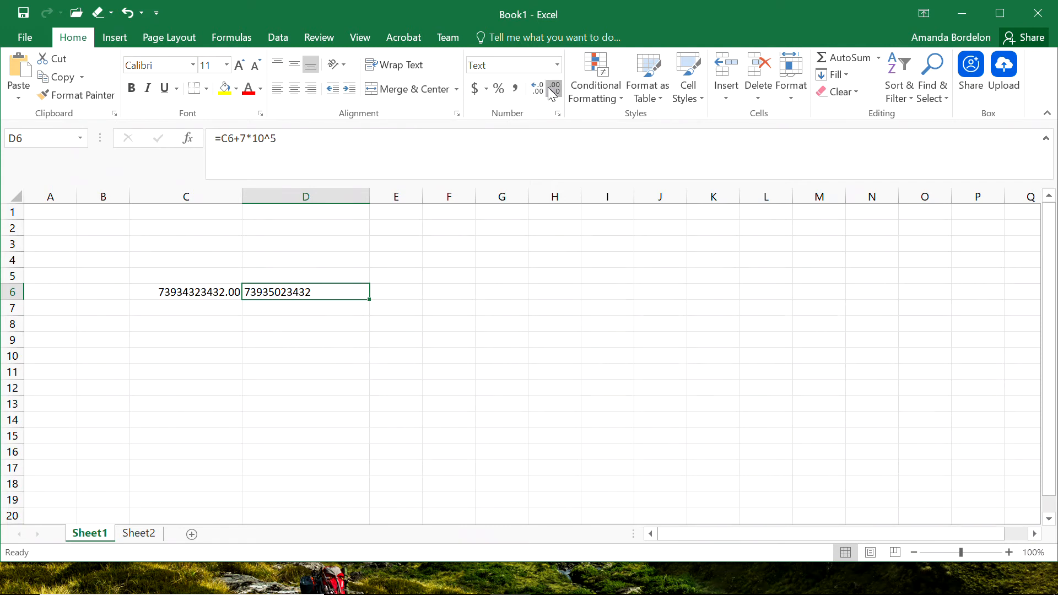
click(358, 342)
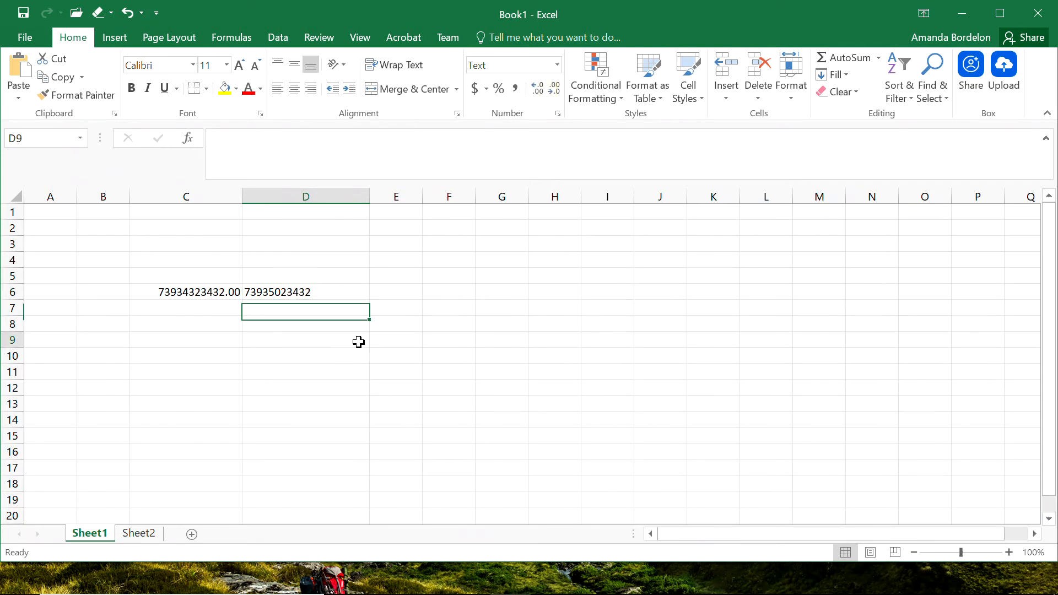
click(305, 291)
click(557, 65)
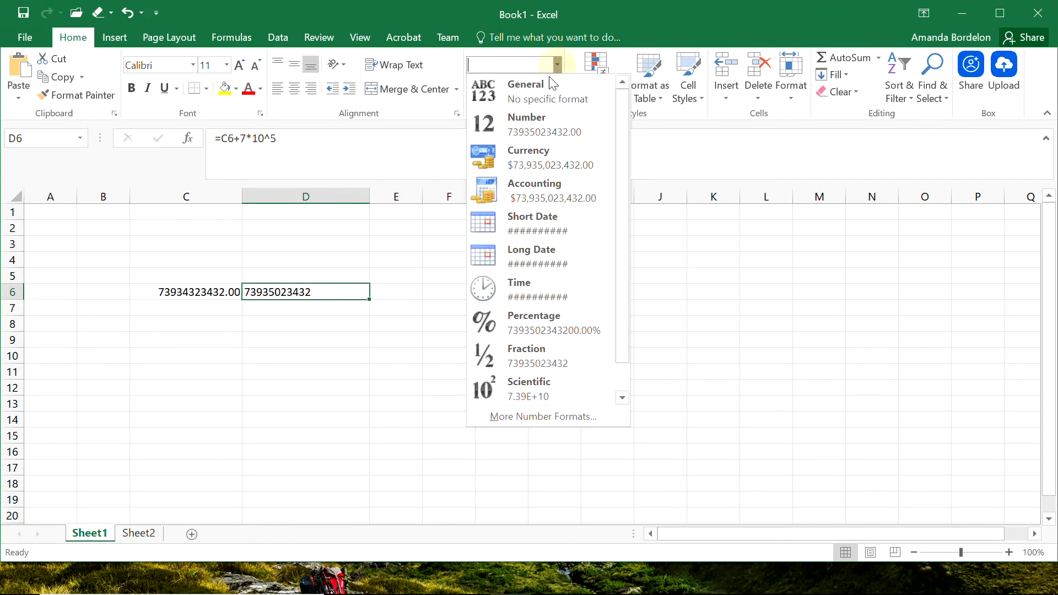
click(538, 126)
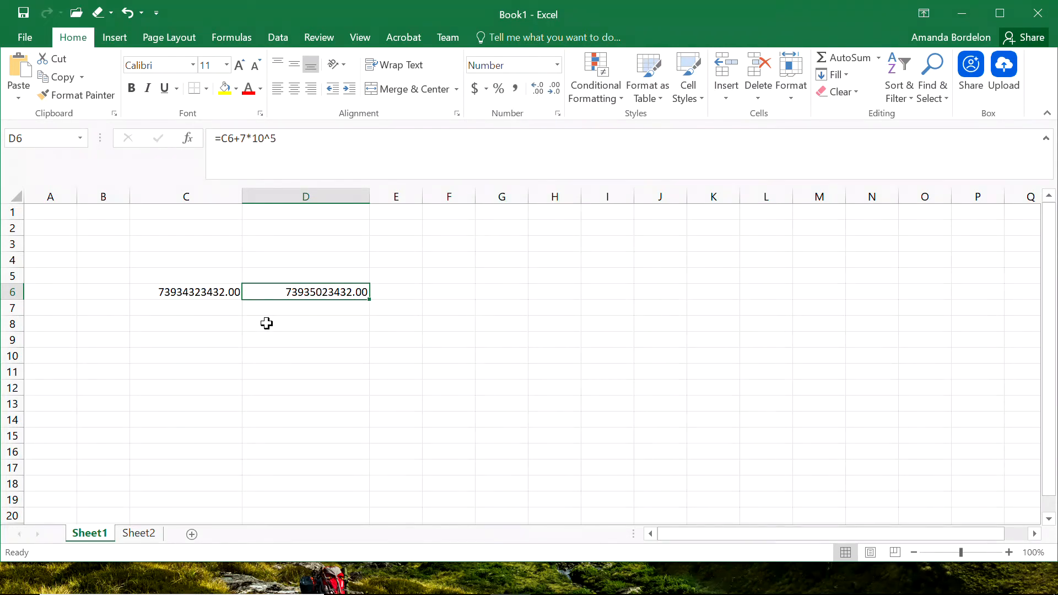
Enter the formula =D6-C6 in cell D7 to get the difference.
click(307, 308)
text(=)
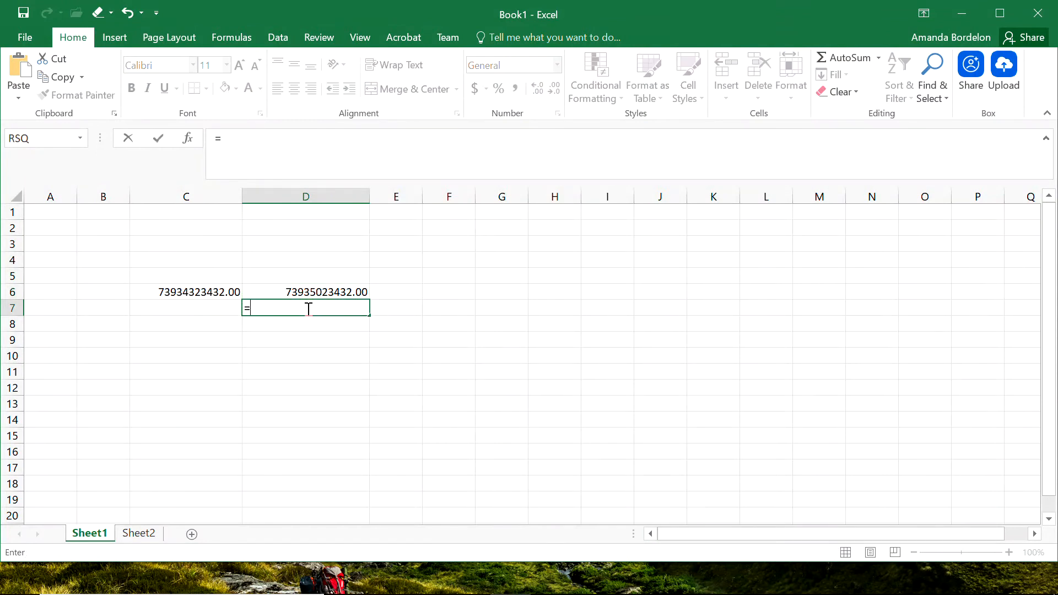
key(Up)
text(-)
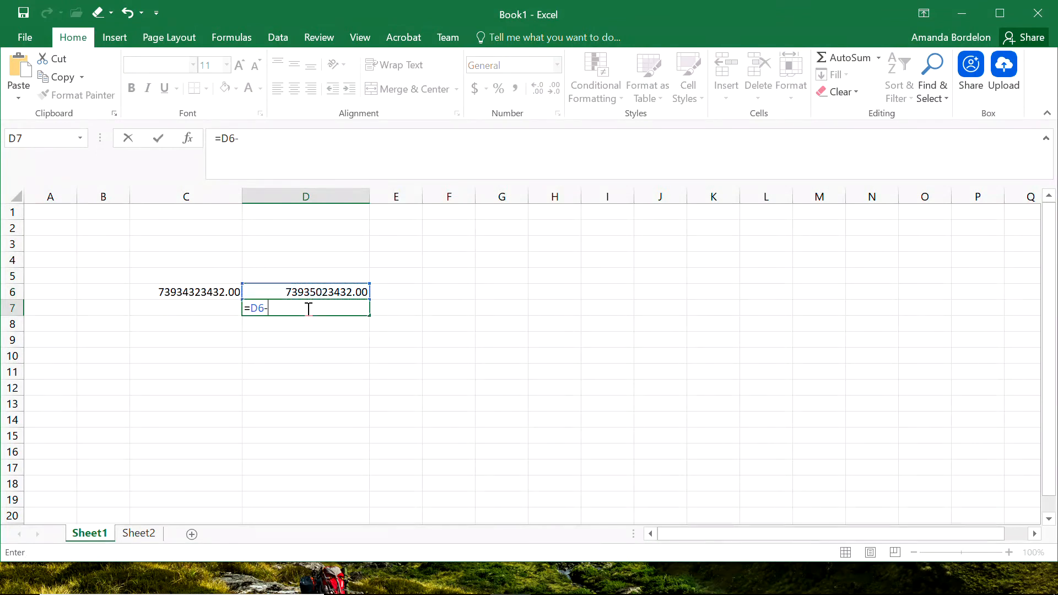
click(211, 293)
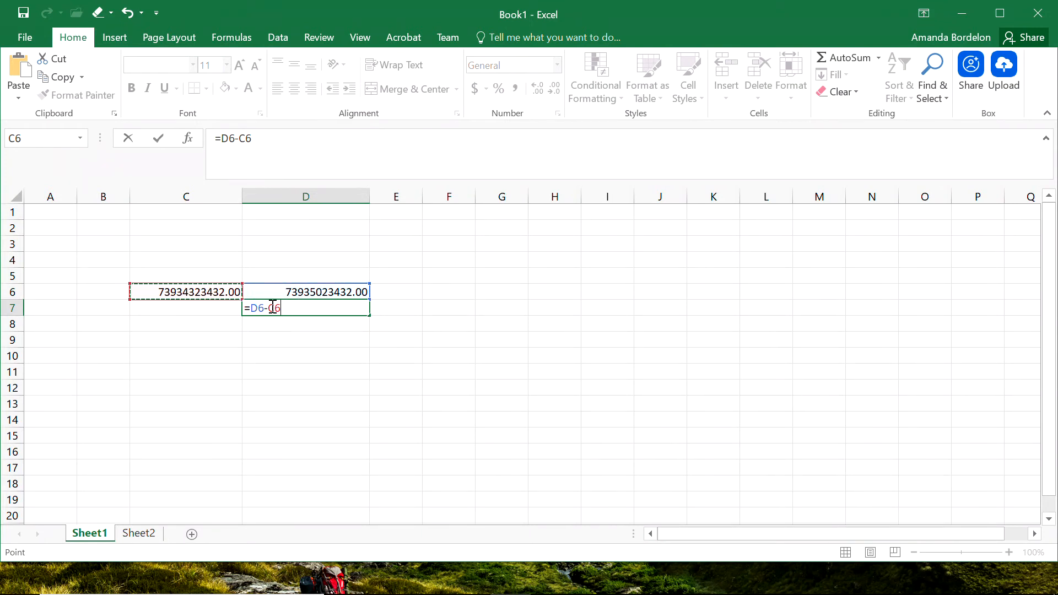
key(Return)
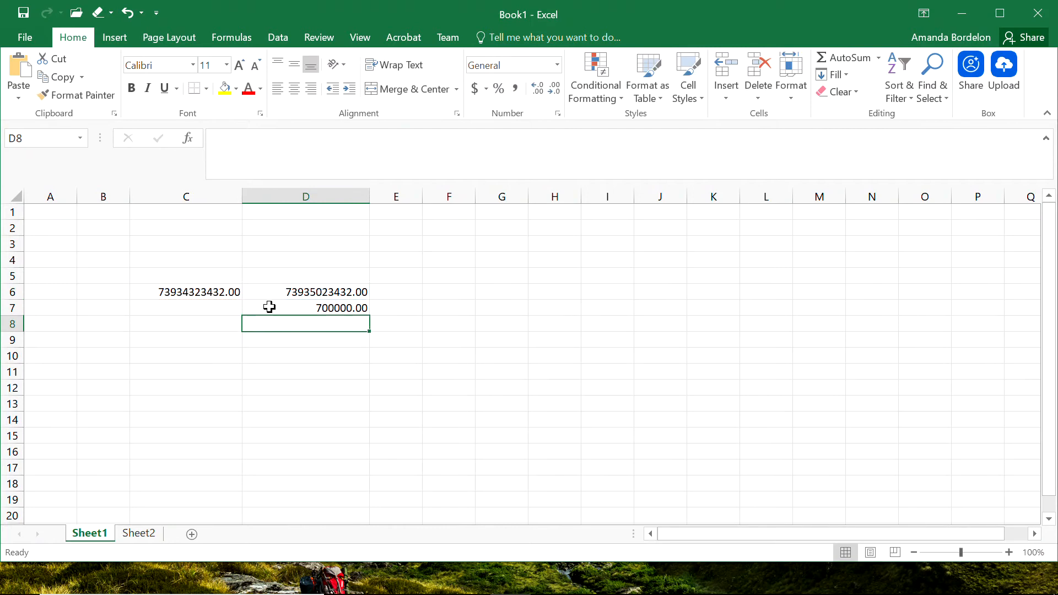
Change the value in C6 to 73.934323432 by inserting a decimal point after 73.
click(352, 307)
double_click(351, 307)
key(Return)
click(203, 292)
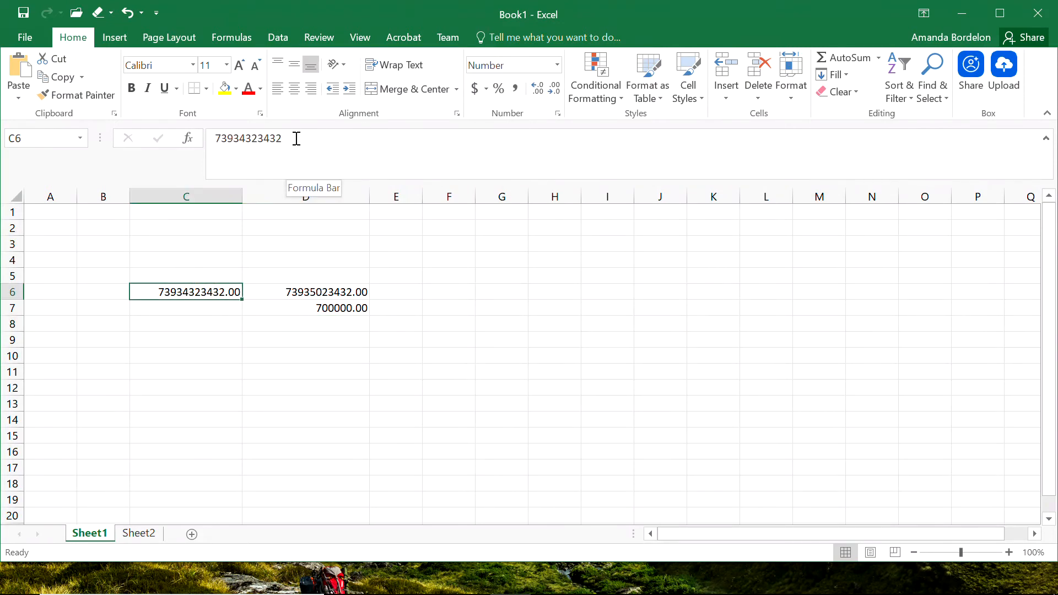
drag(297, 139, 206, 138)
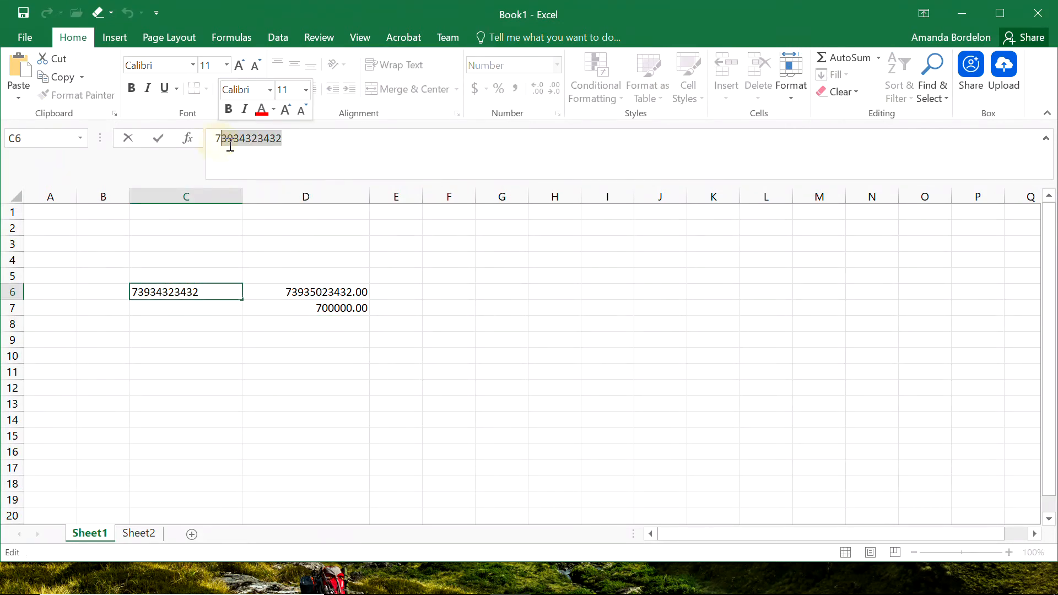
click(228, 139)
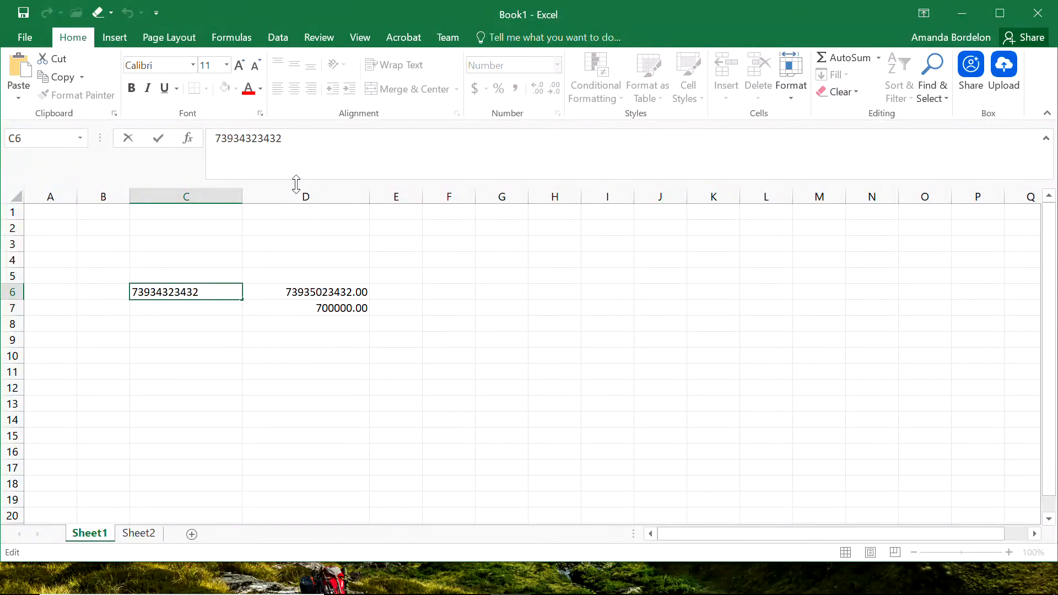
text(.)
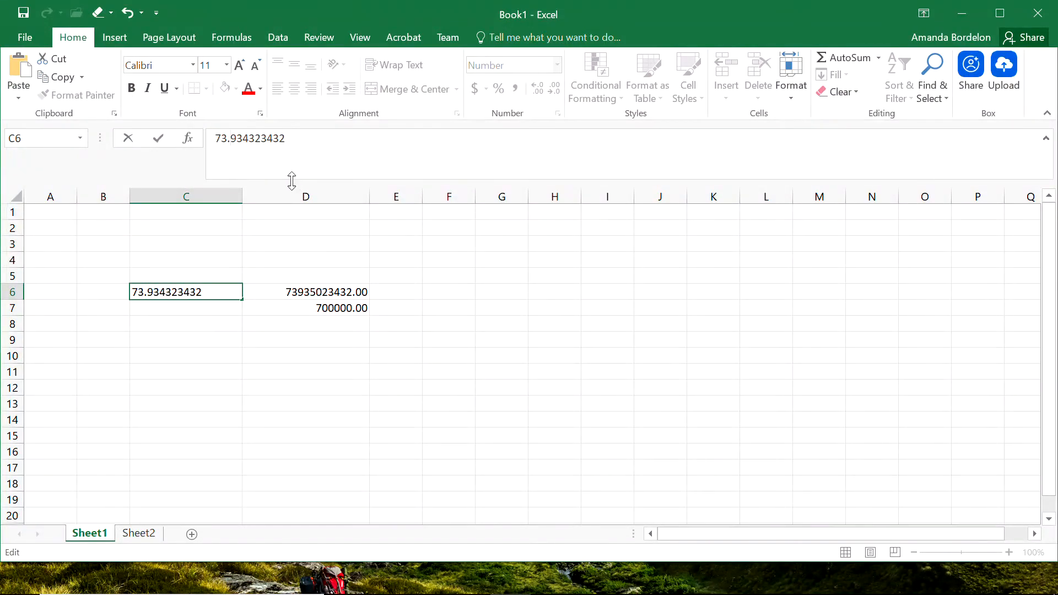
key(Return)
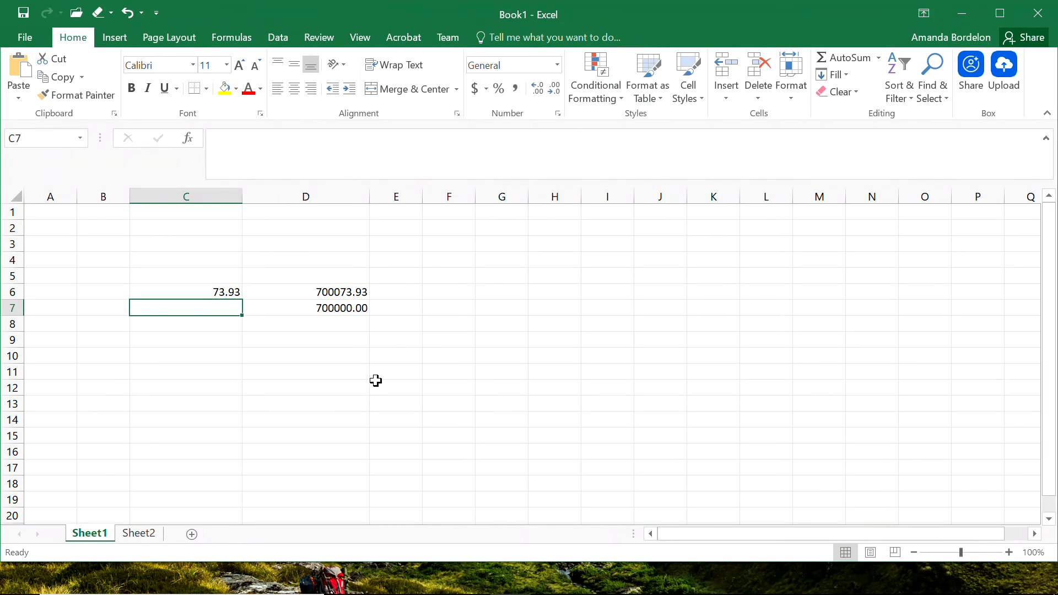
Label cell C5 as original term.
click(310, 293)
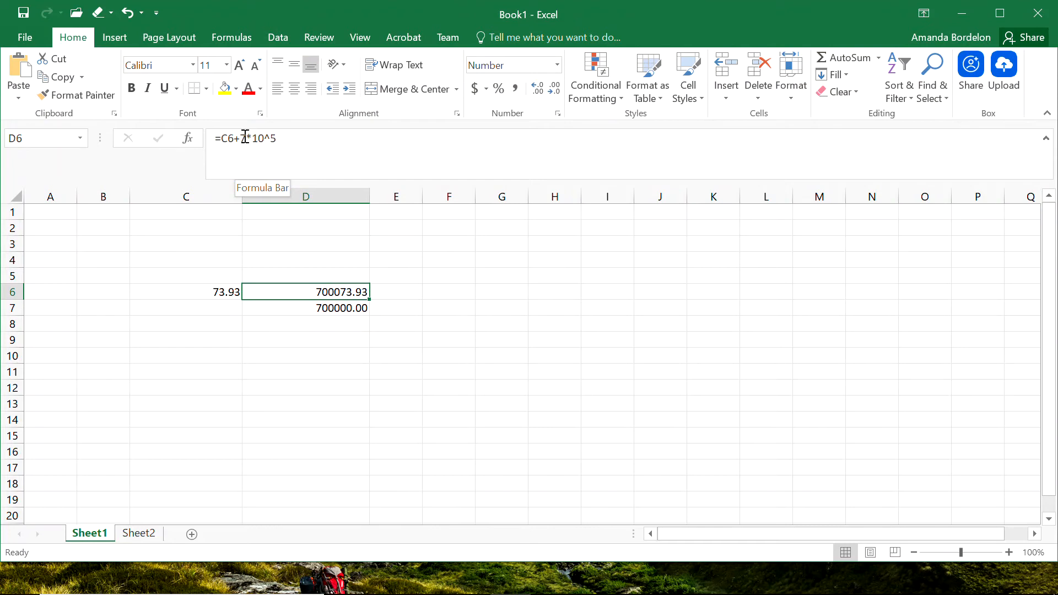
click(303, 268)
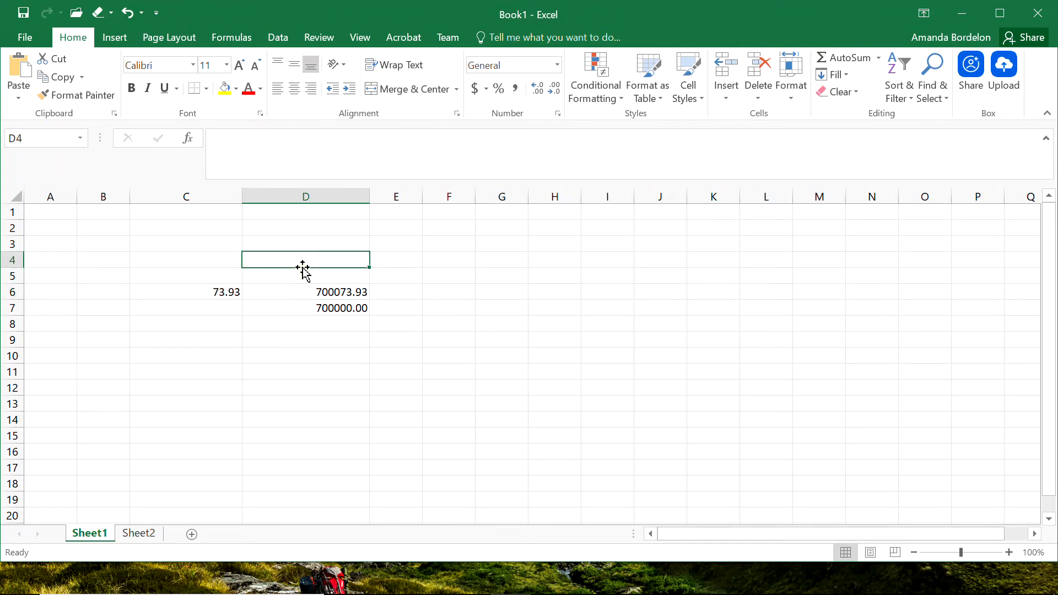
click(174, 275)
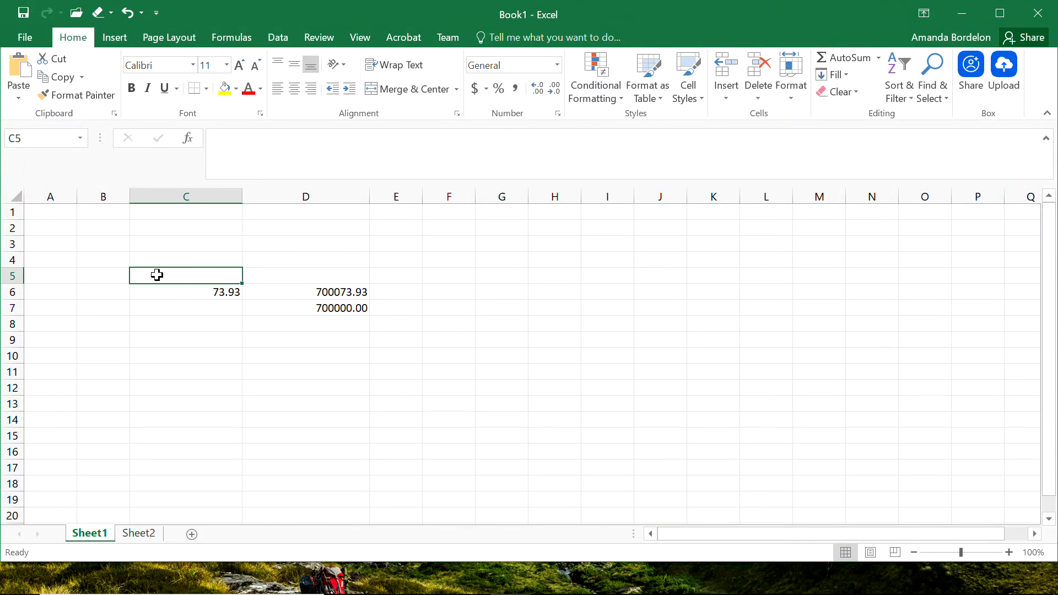
text(original)
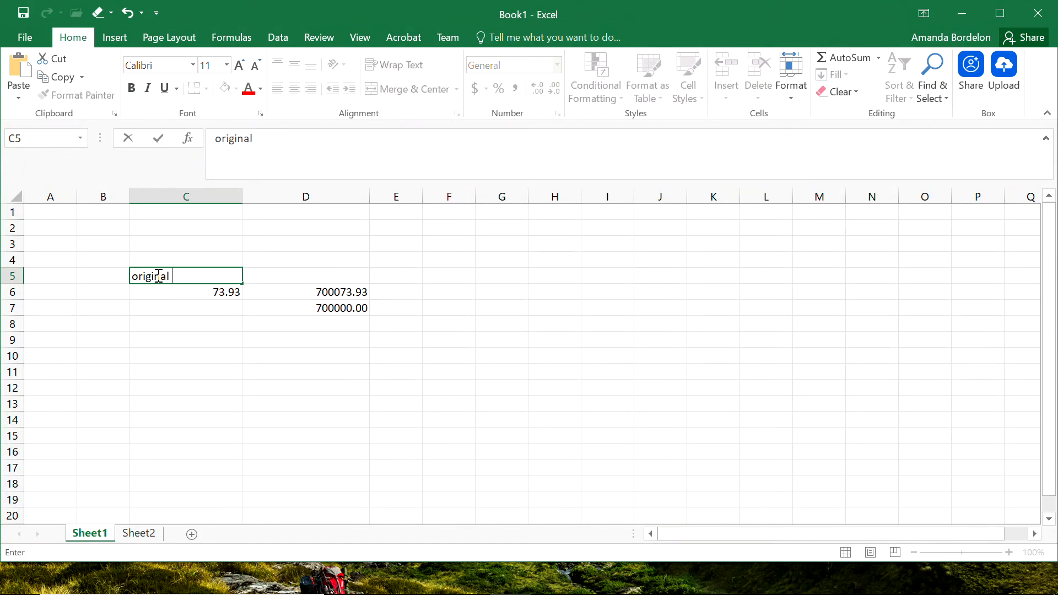
text( term)
click(309, 272)
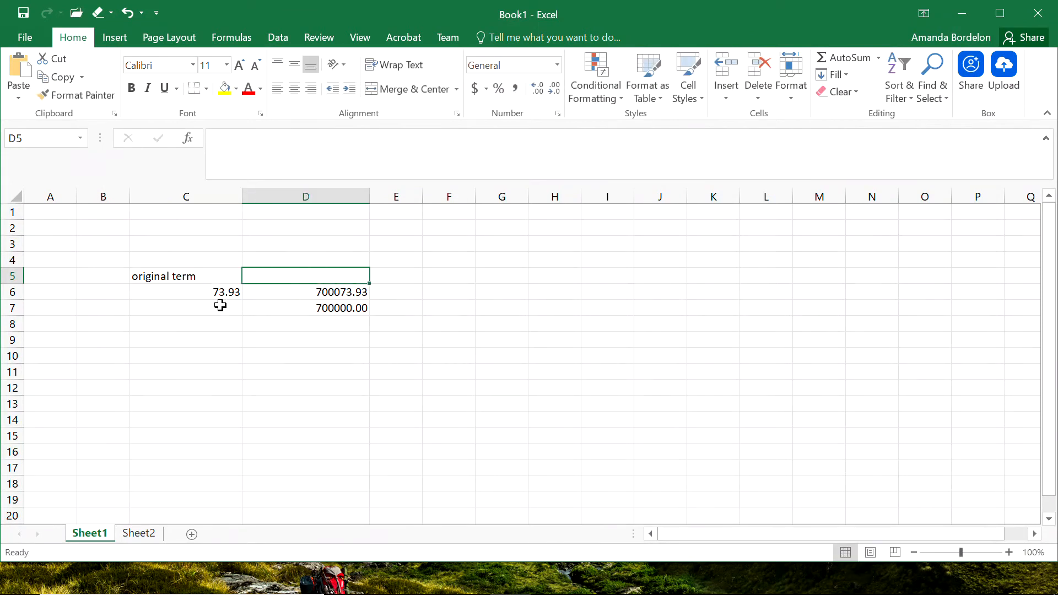
Enter the label power value in C8 and the value 5 in C9.
click(185, 322)
text(power)
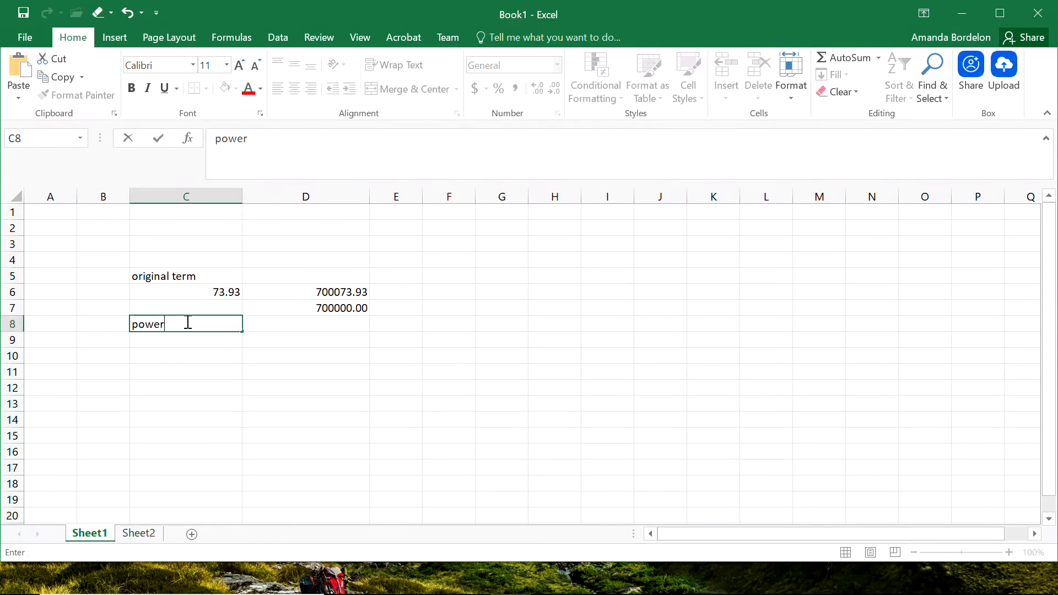
text( value)
key(Return)
text(5)
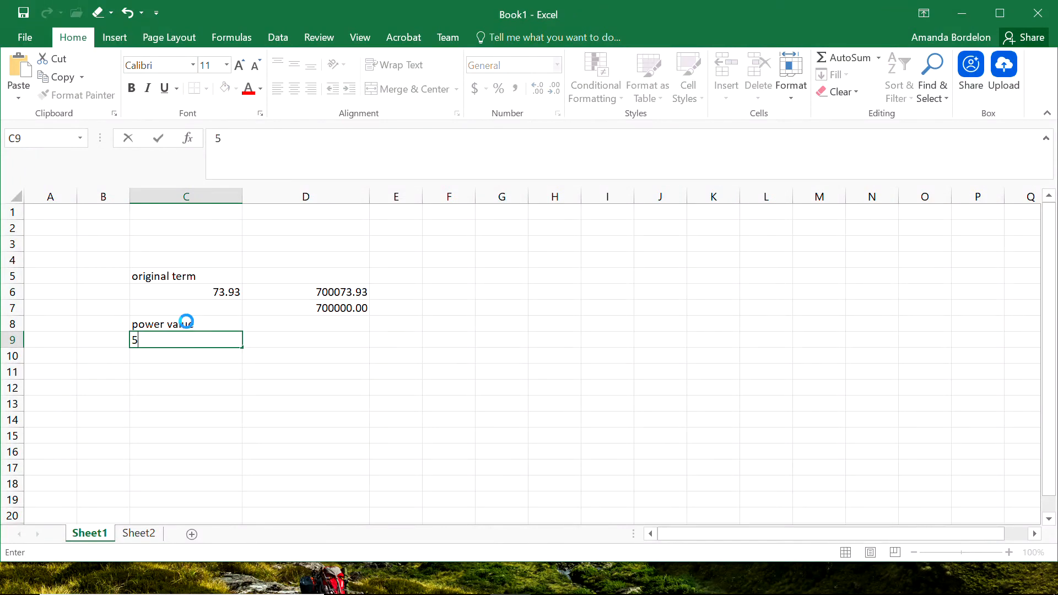
key(Return)
key(Return)
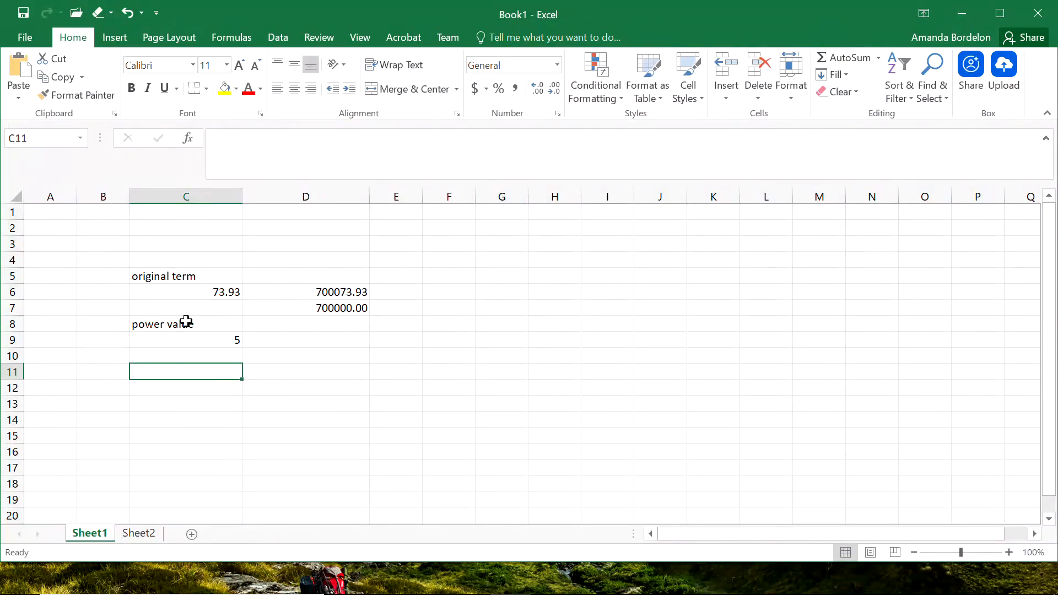
Enter the label multiplier to the power term in C11 and the value 7 in C12.
text(multiplier to they)
key(BackSpace)
key(BackSpace)
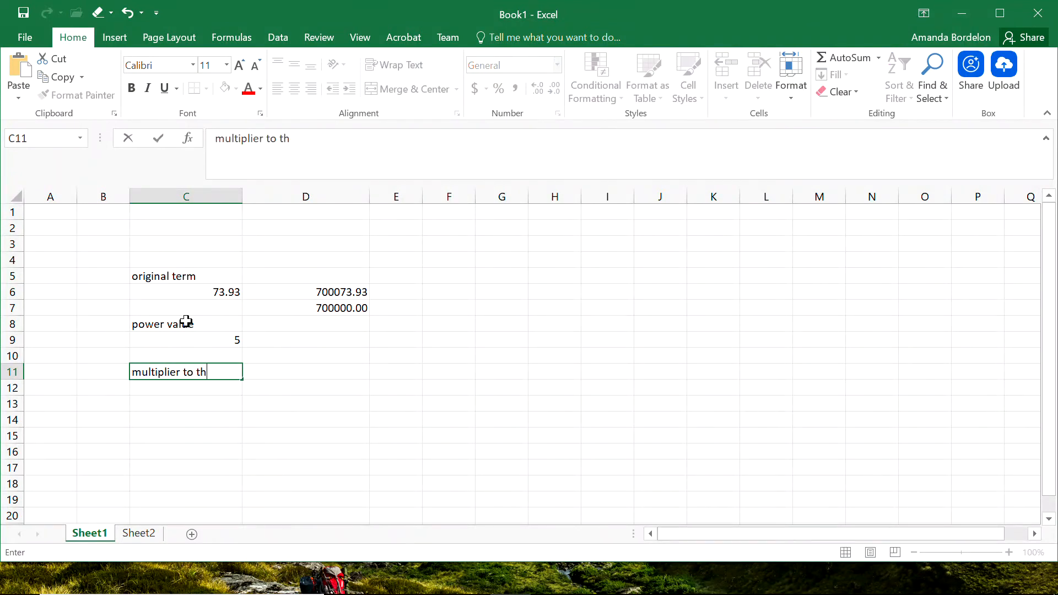
text(e pow)
key(BackSpace)
text(we t)
key(BackSpace)
key(BackSpace)
text(r term)
key(Return)
text(7)
key(Return)
Rewrite the D6 formula as =C6+C12*10^C9, referencing the multiplier and power cells.
click(314, 292)
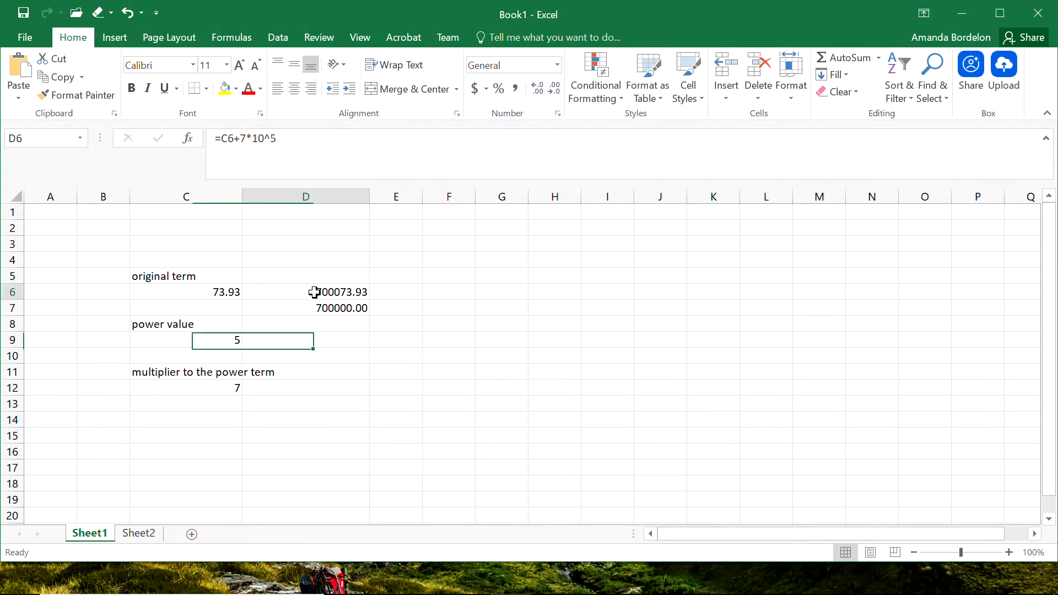
click(244, 145)
key(BackSpace)
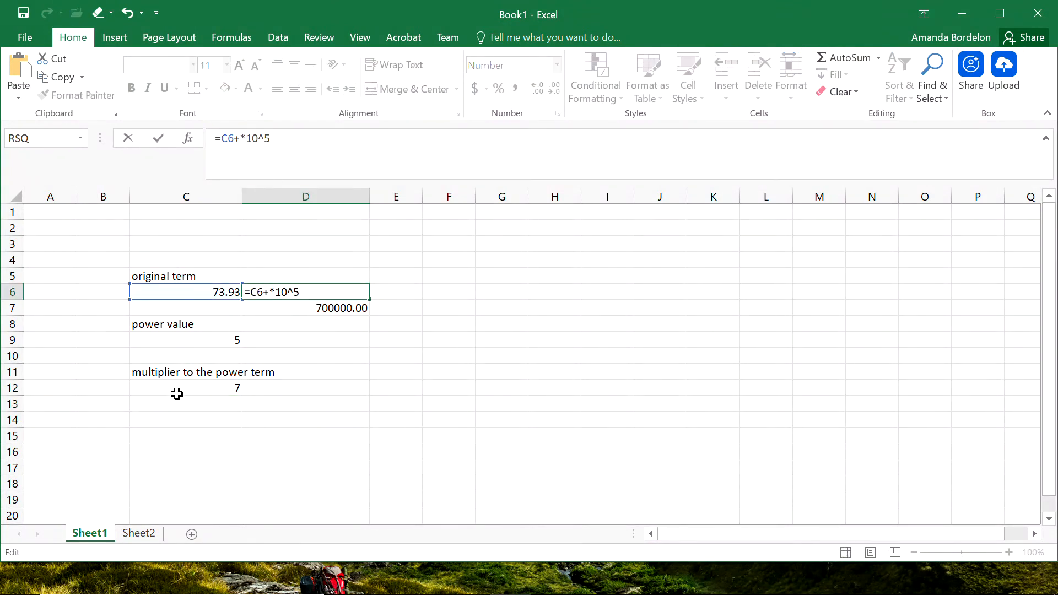
click(202, 389)
click(287, 138)
key(BackSpace)
click(196, 342)
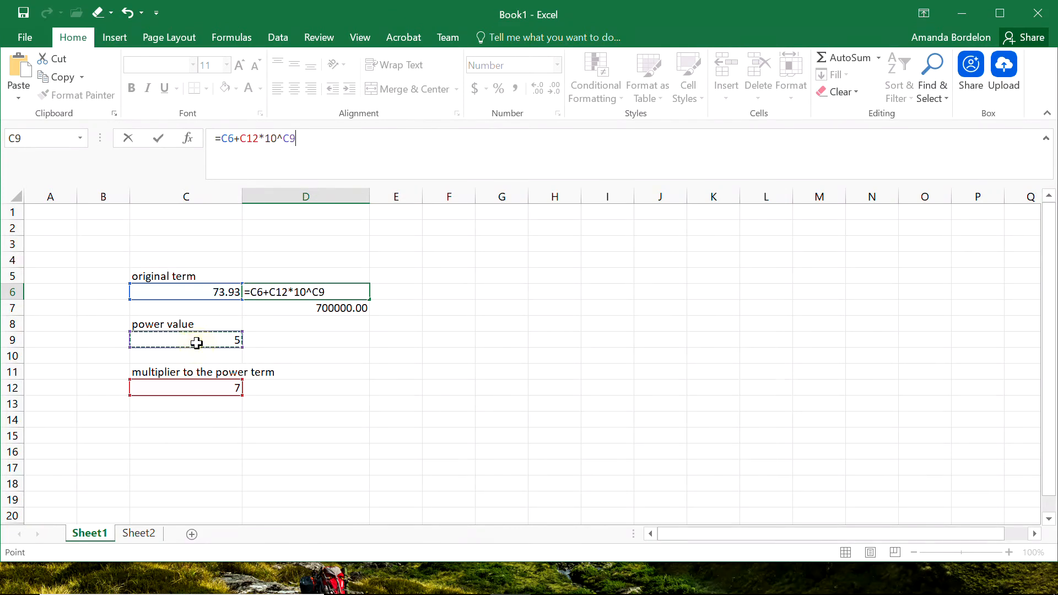
key(Return)
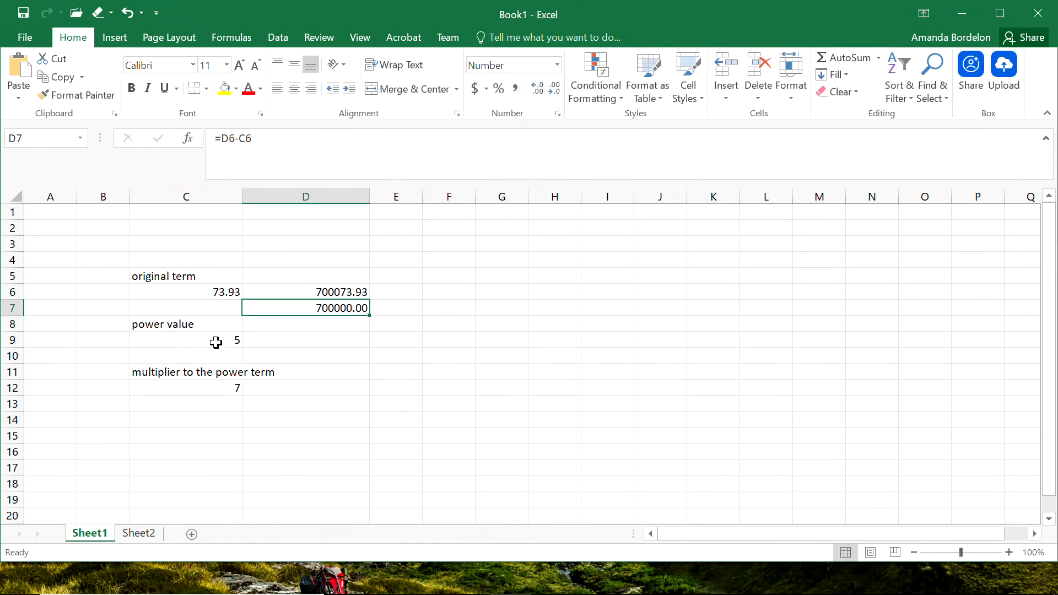
Change the power value in C9 to 3 and the multiplier in C12 to 9.
click(351, 292)
click(353, 310)
click(219, 341)
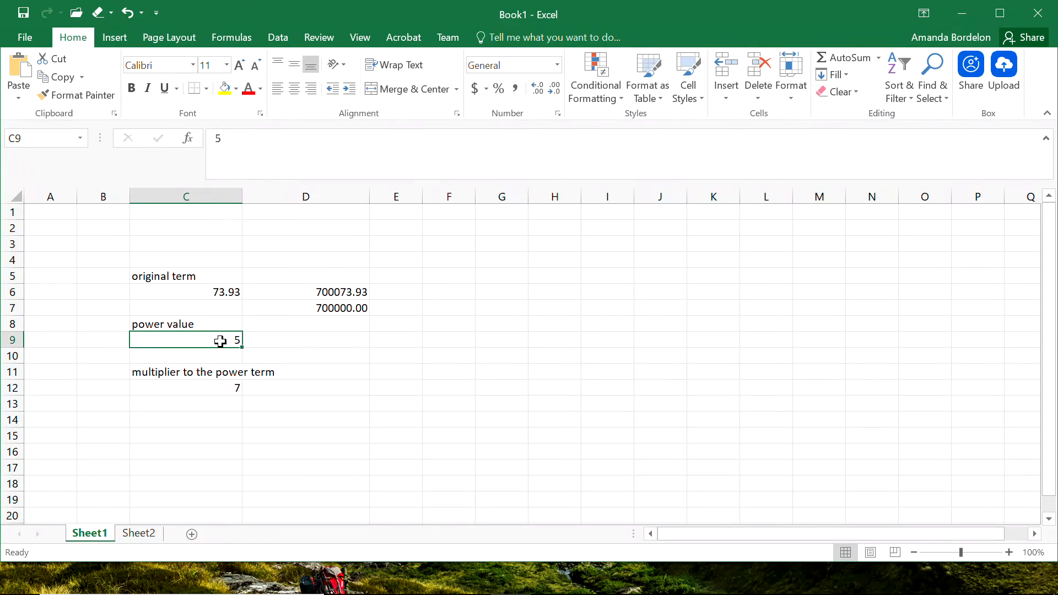
text(3)
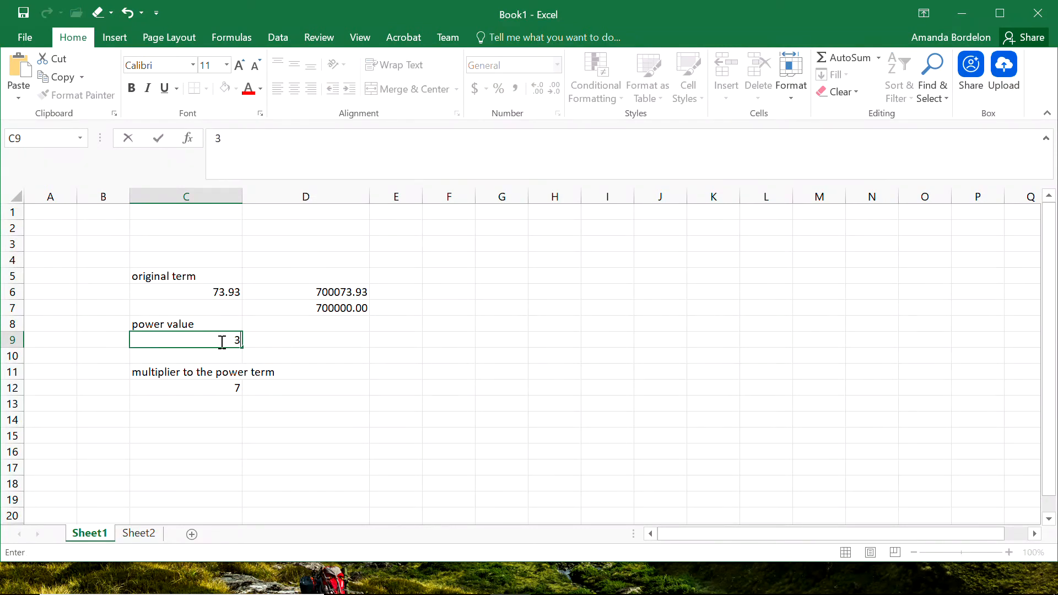
key(Return)
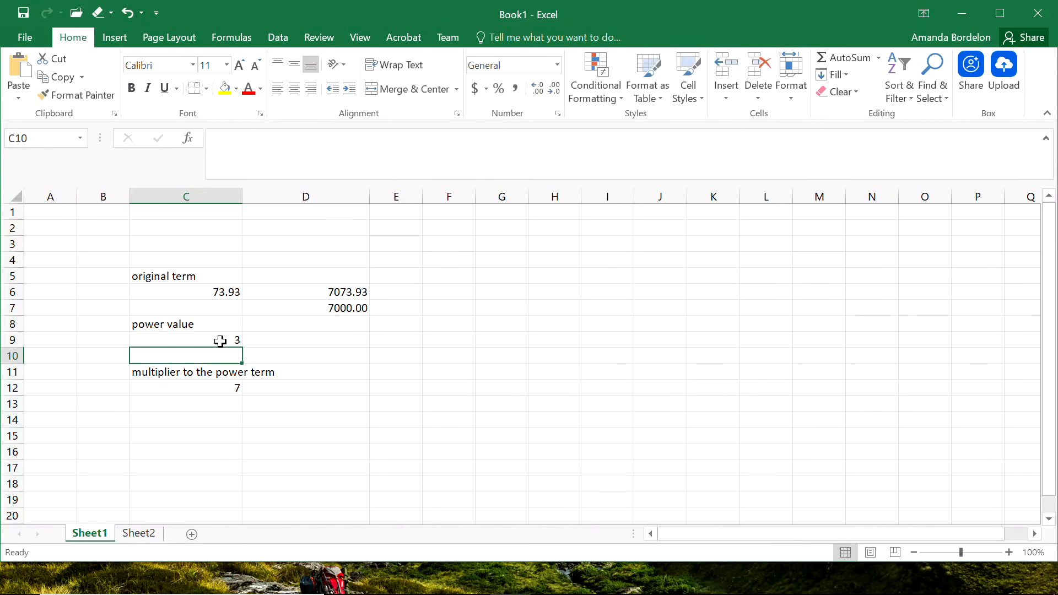
click(220, 384)
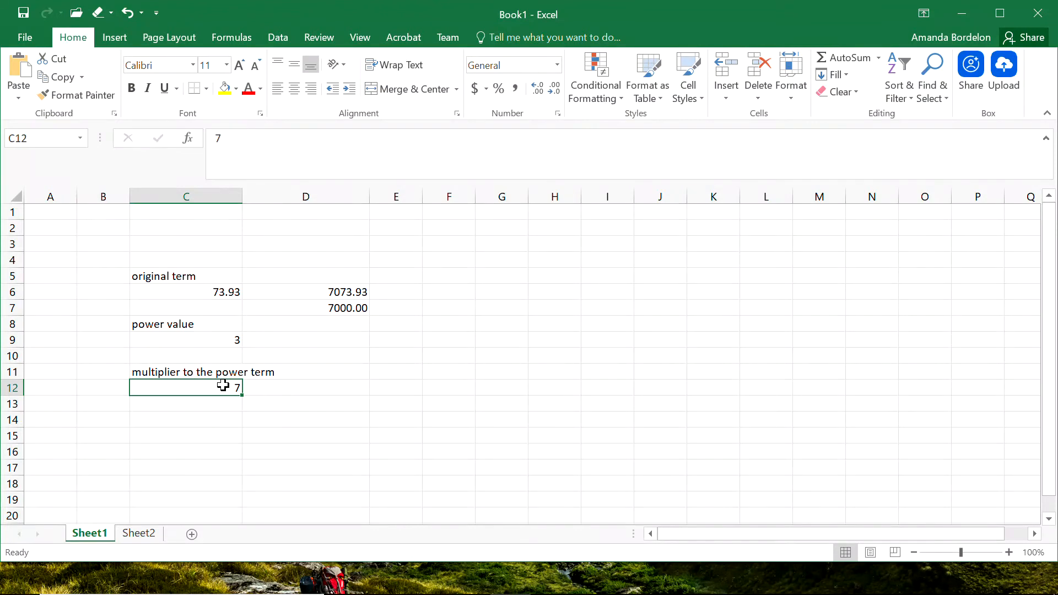
text(9)
key(Return)
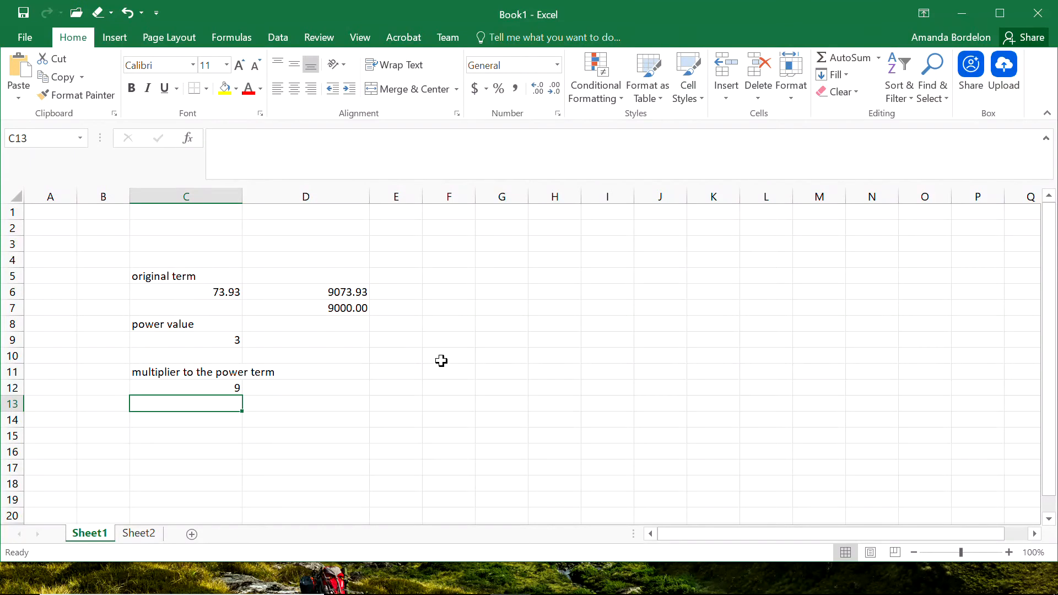
Insert an equation near F3 reading A + B * 10^c.
click(426, 244)
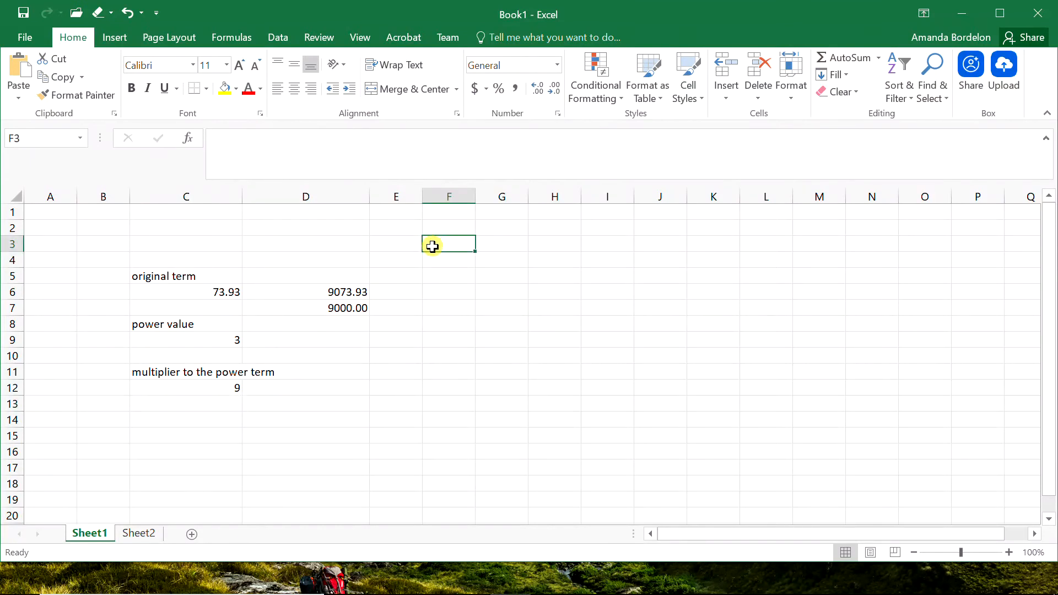
click(114, 34)
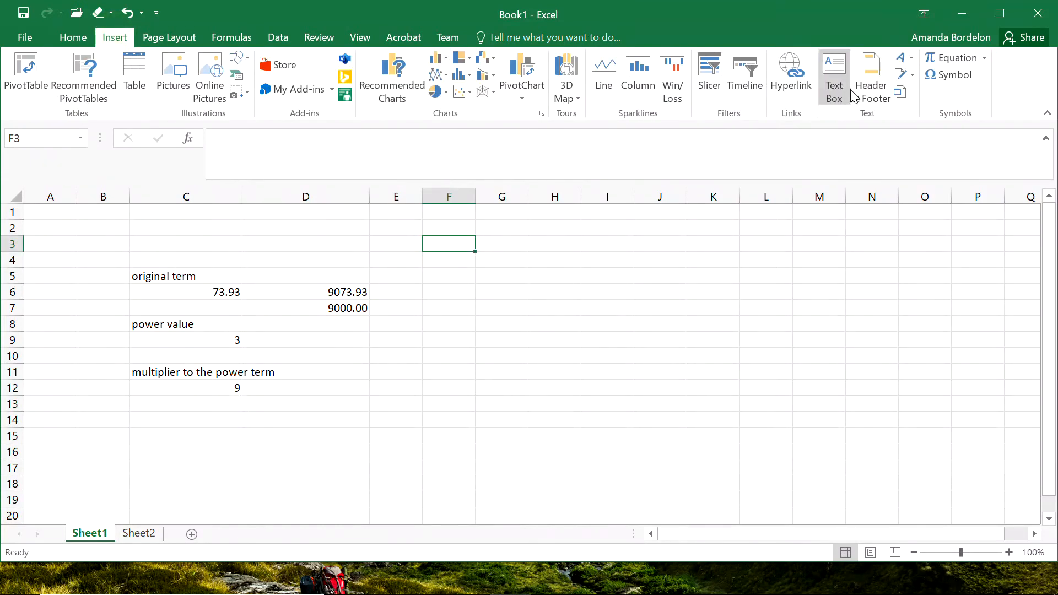
click(976, 59)
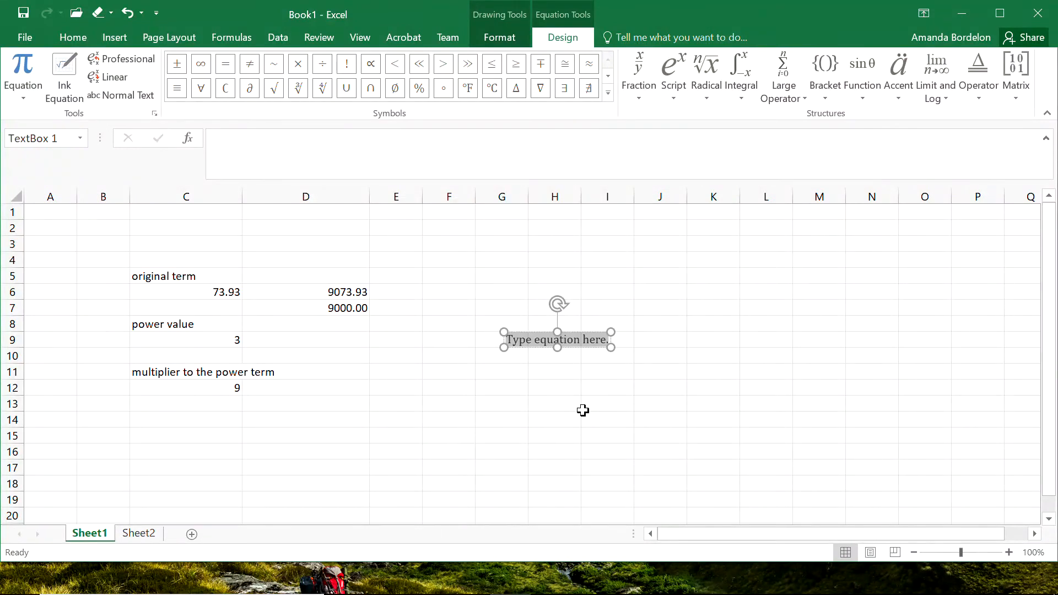
text(A+ B)
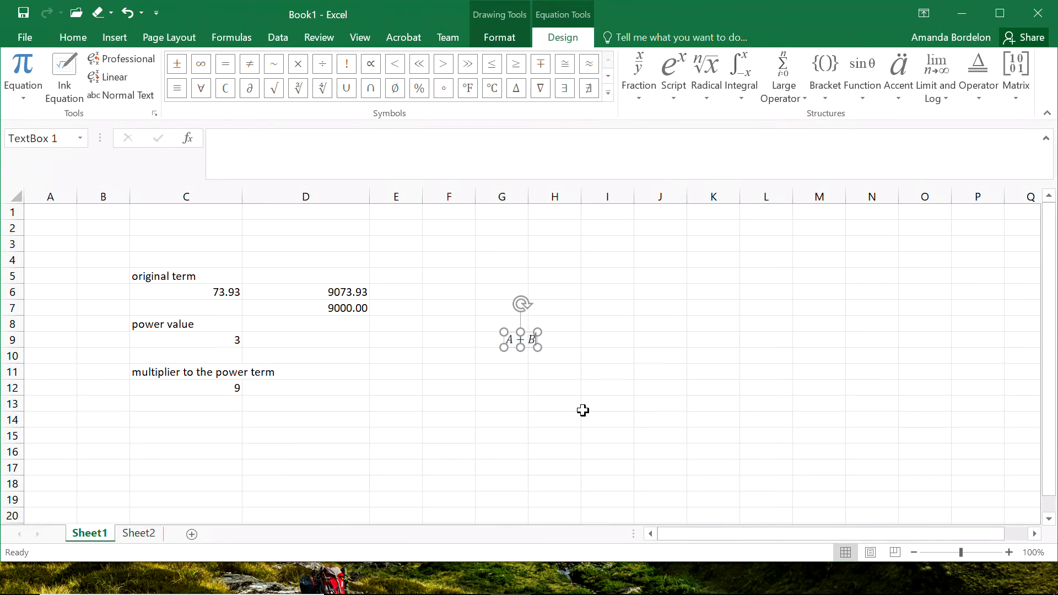
text(*10^)
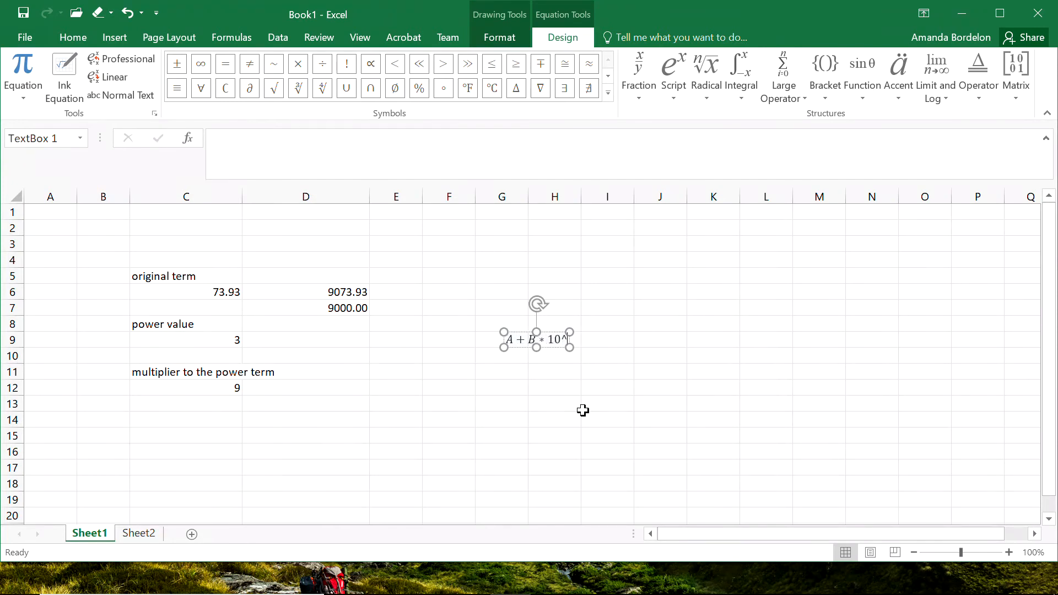
text(c)
click(536, 401)
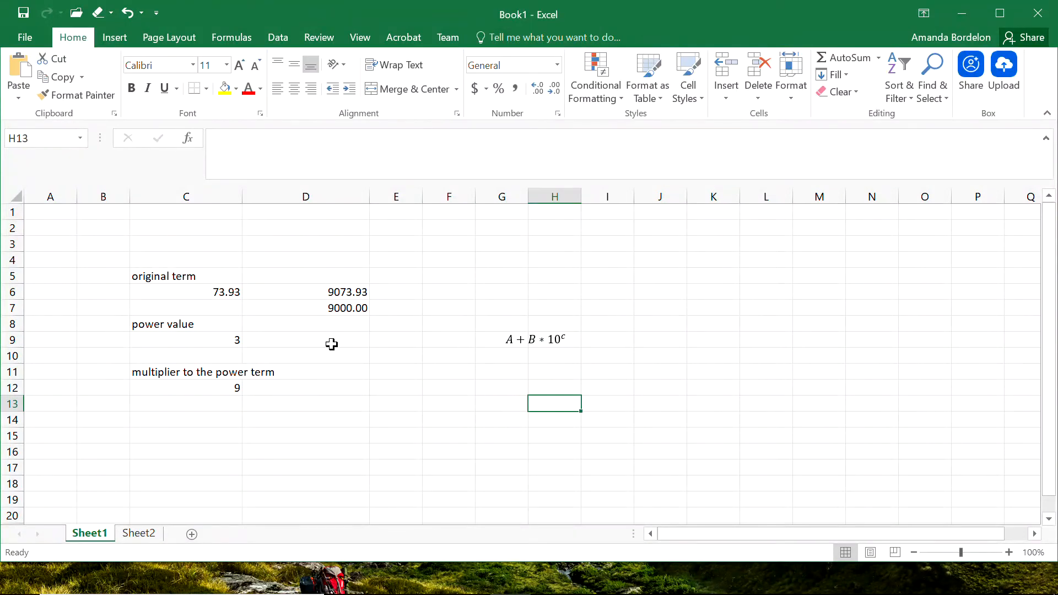
Label the variables with A = in B6, c = in B9 and B = in B12.
click(111, 287)
text(A)
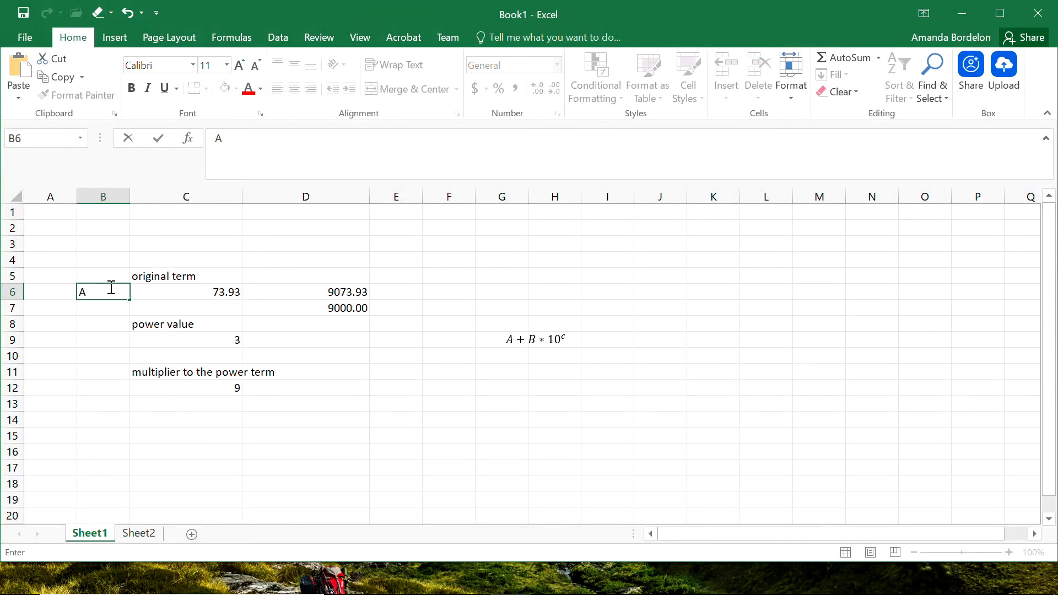
key(Return)
key(Return)
key(Return)
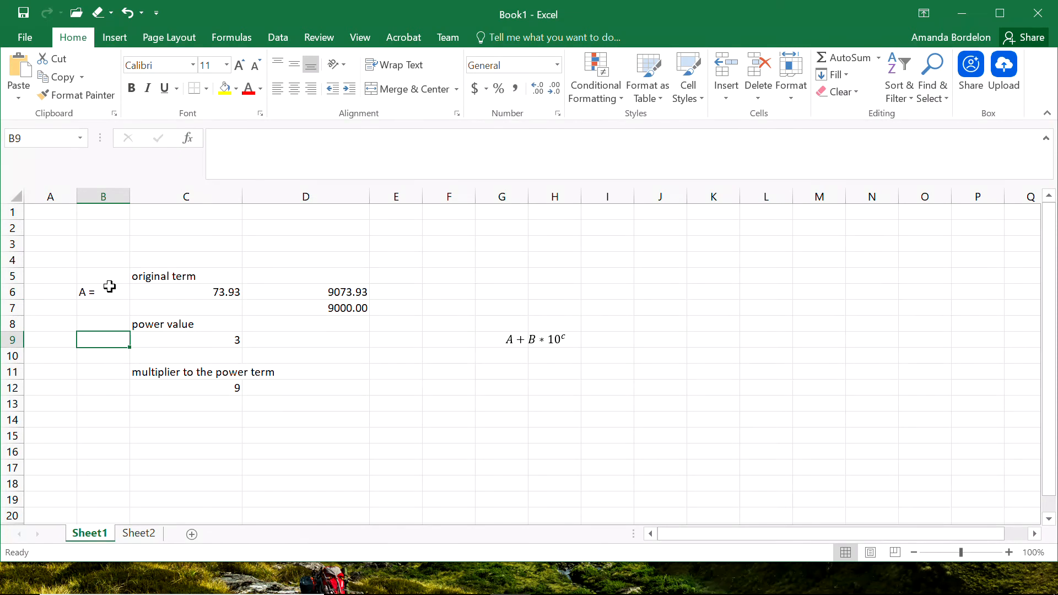
text(v)
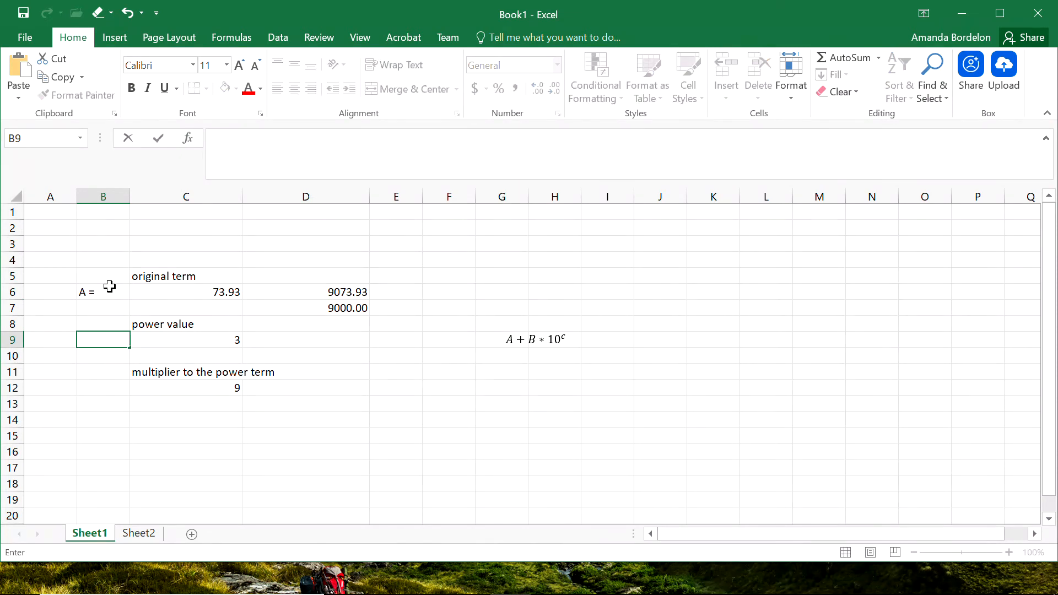
key(Return)
key(Return)
key(Return)
key(Return)
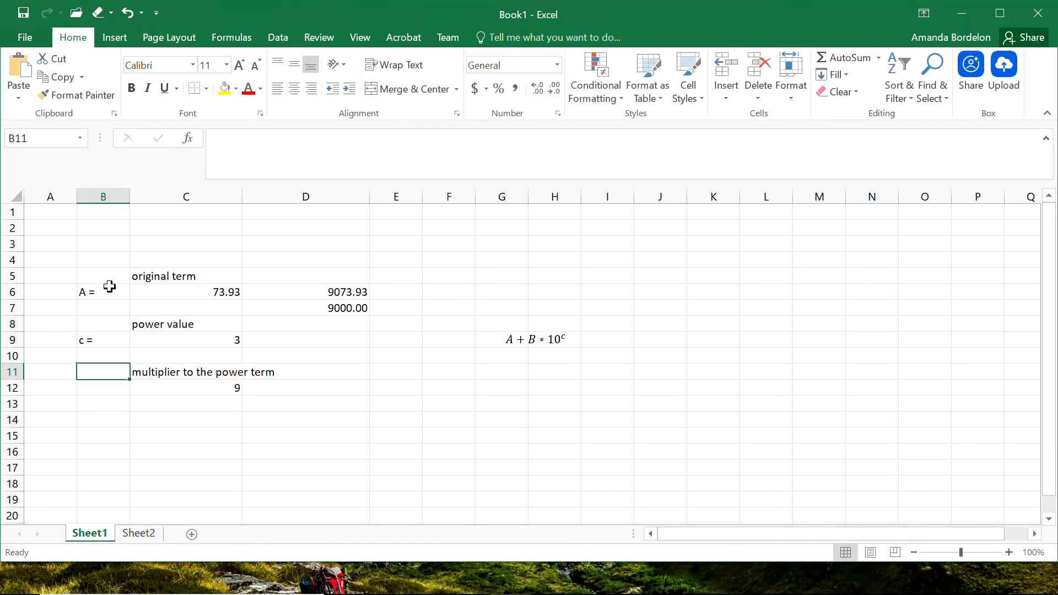
key(Up)
text(B)
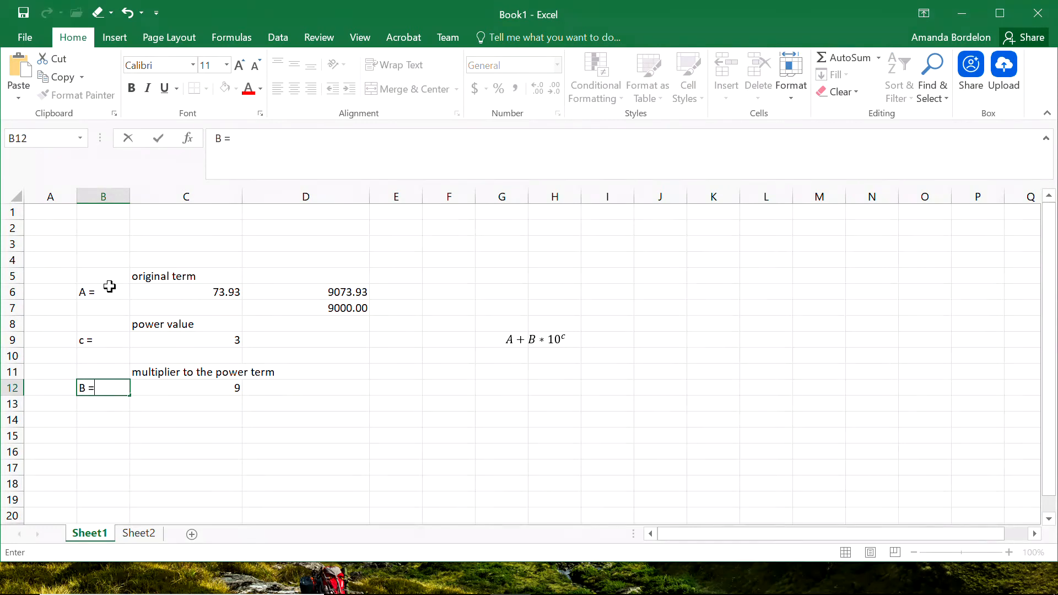
text( =)
click(309, 425)
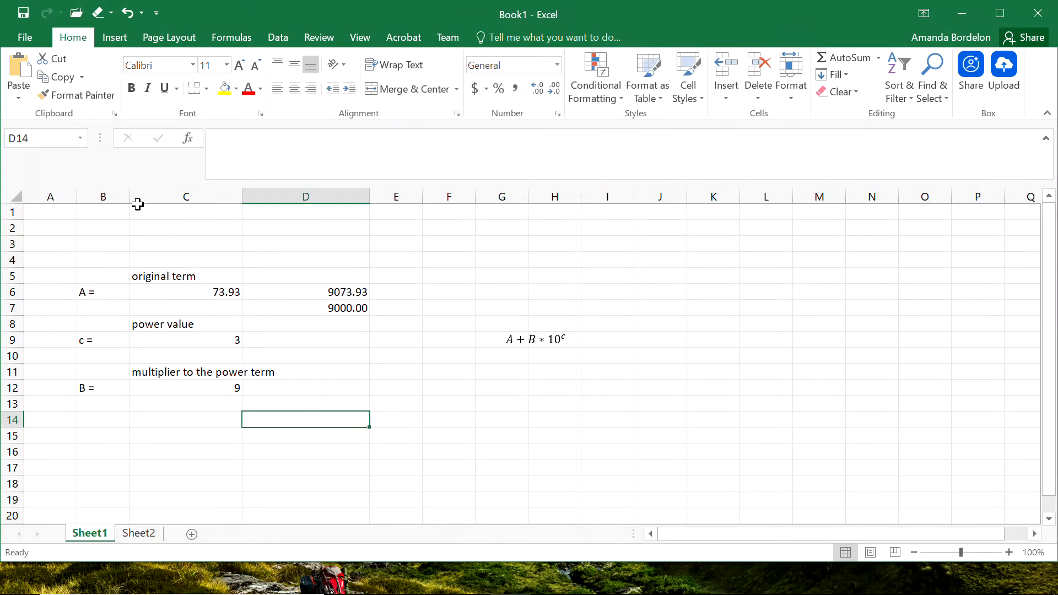
Narrow columns B and C to fit their contents.
double_click(128, 195)
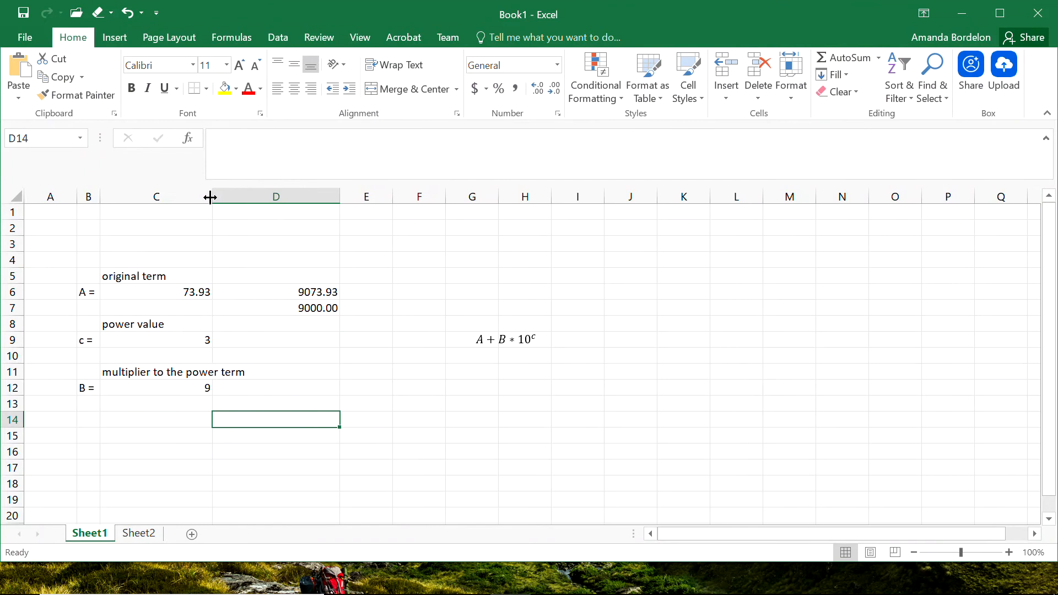
drag(212, 198, 172, 201)
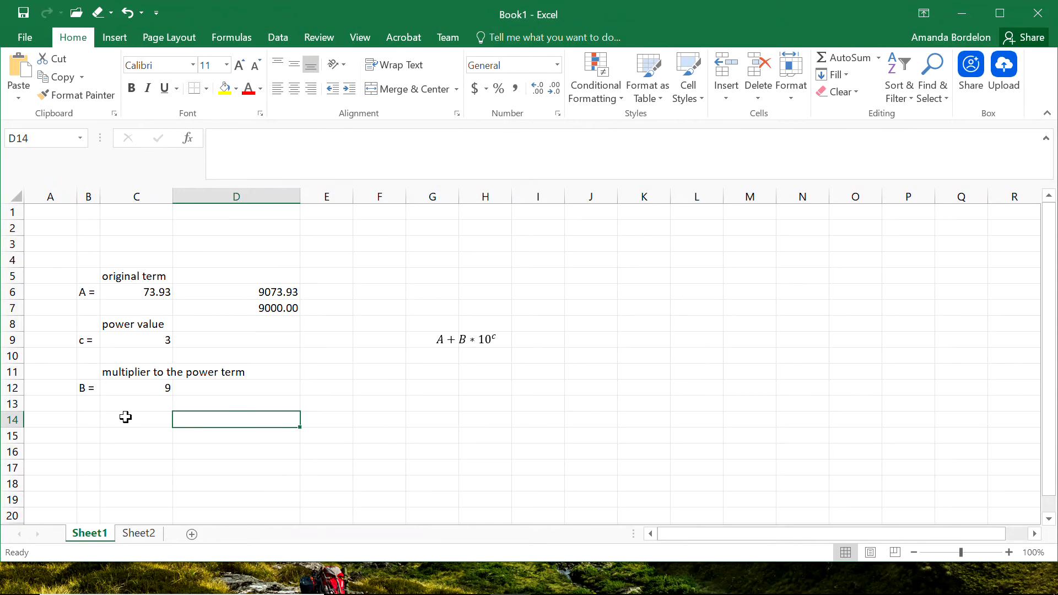
Append = D to the end of the equation.
click(447, 339)
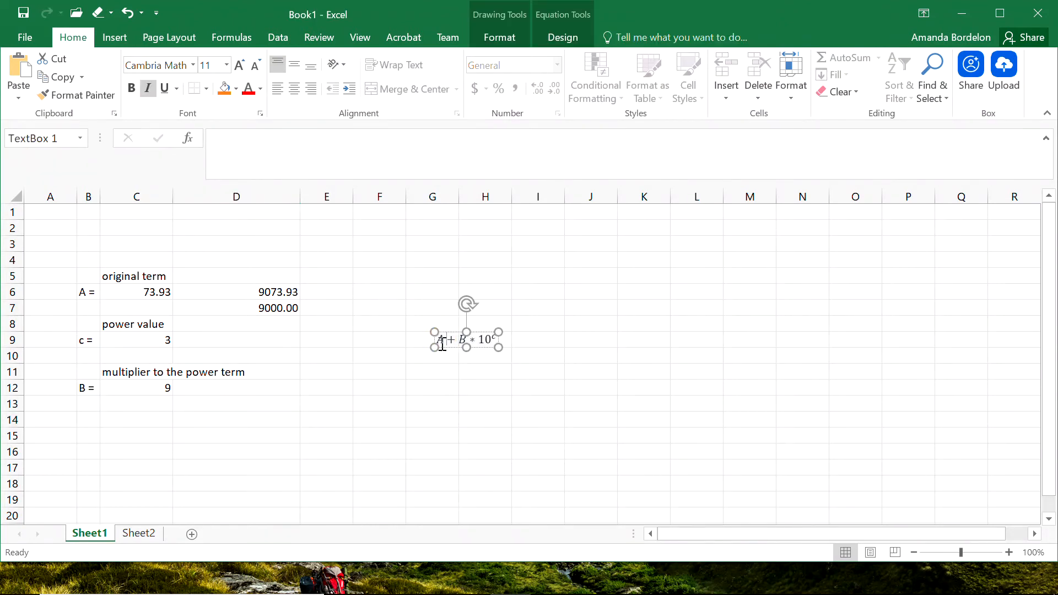
click(439, 342)
text(= D)
click(438, 445)
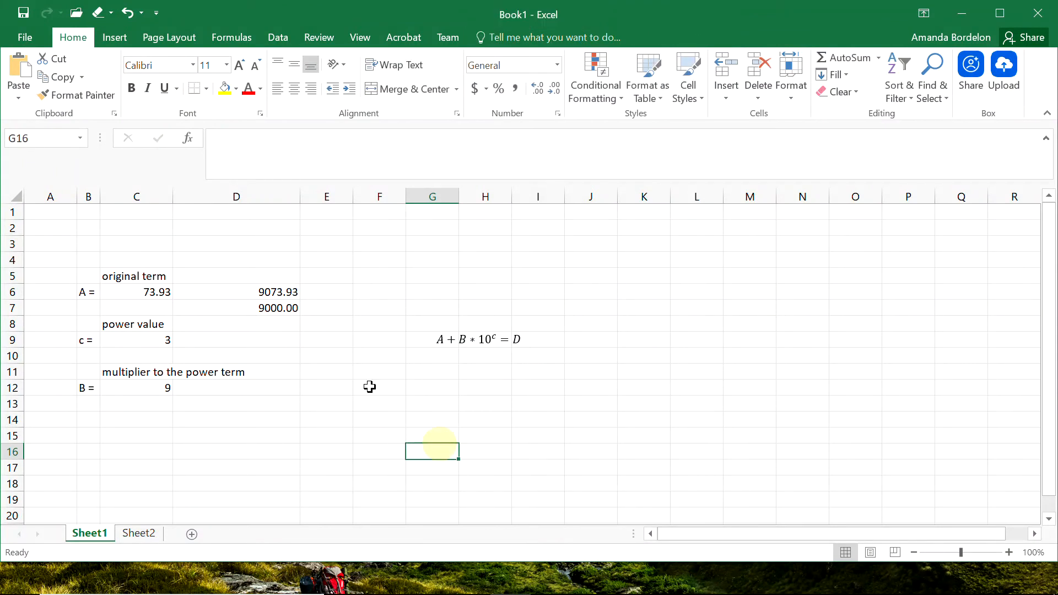
Label B15 as D = and C14 as answer.
click(268, 292)
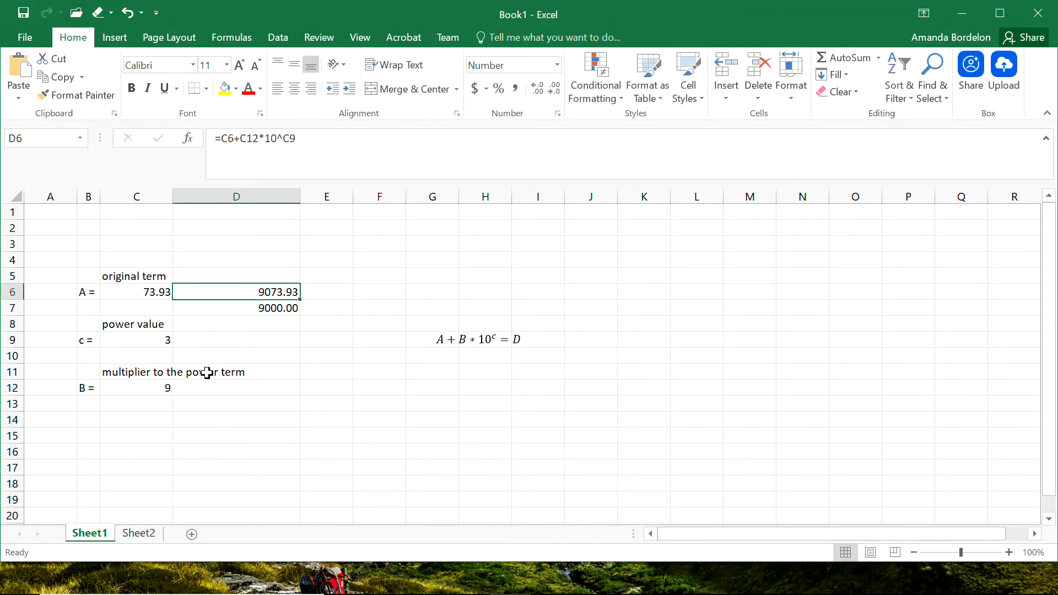
click(91, 434)
text(D)
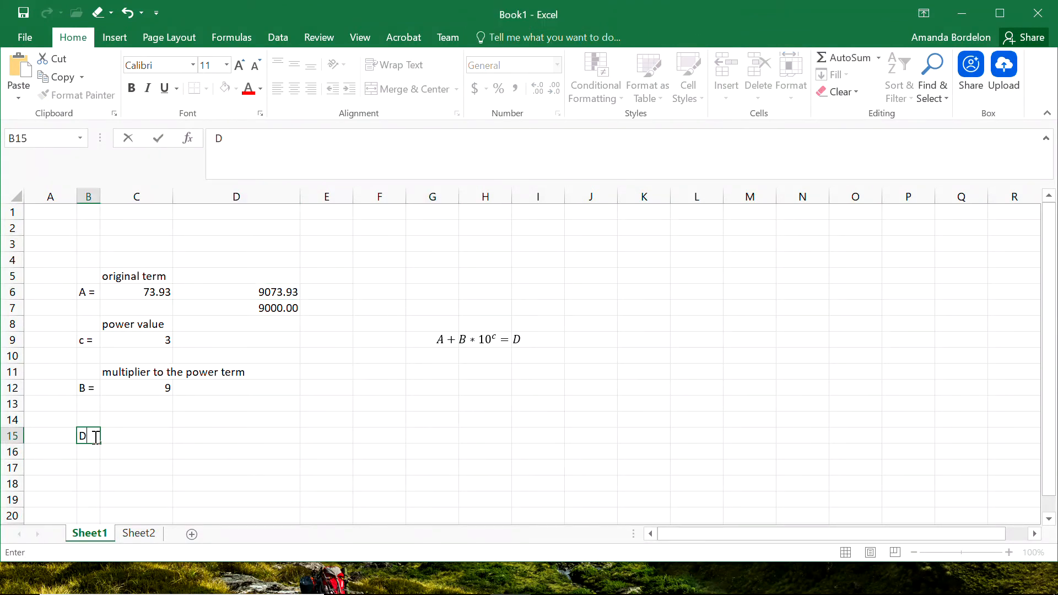
key(Tab)
key(Up)
text(ands)
text(wer)
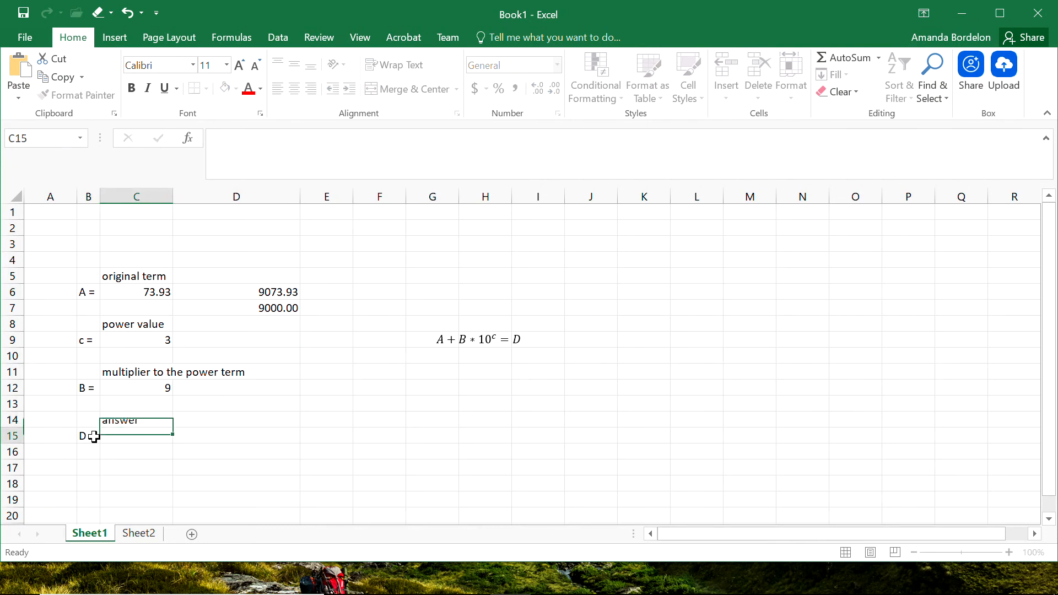
key(Return)
Move the D6 formula cell to C15 and clear the difference formula in D7.
click(243, 287)
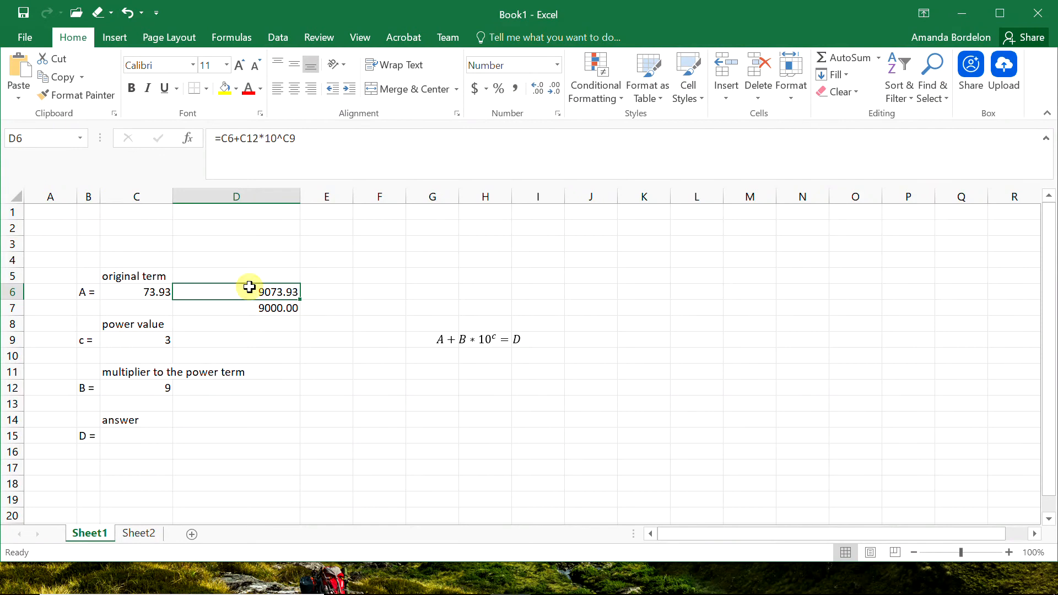
drag(243, 286, 145, 436)
double_click(278, 307)
key(BackSpace)
click(237, 489)
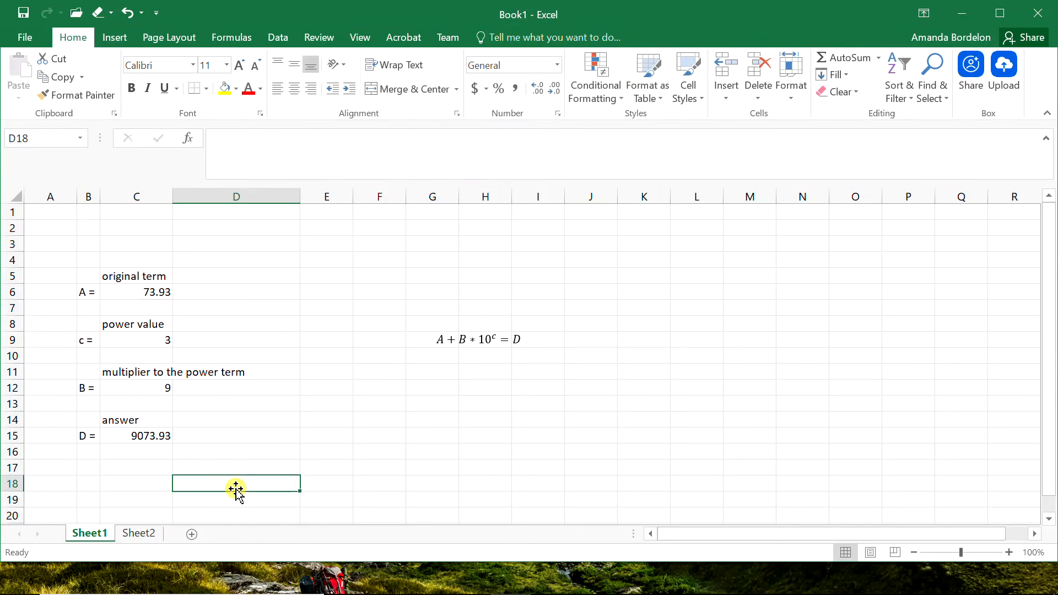
click(145, 433)
drag(145, 433, 83, 417)
click(205, 421)
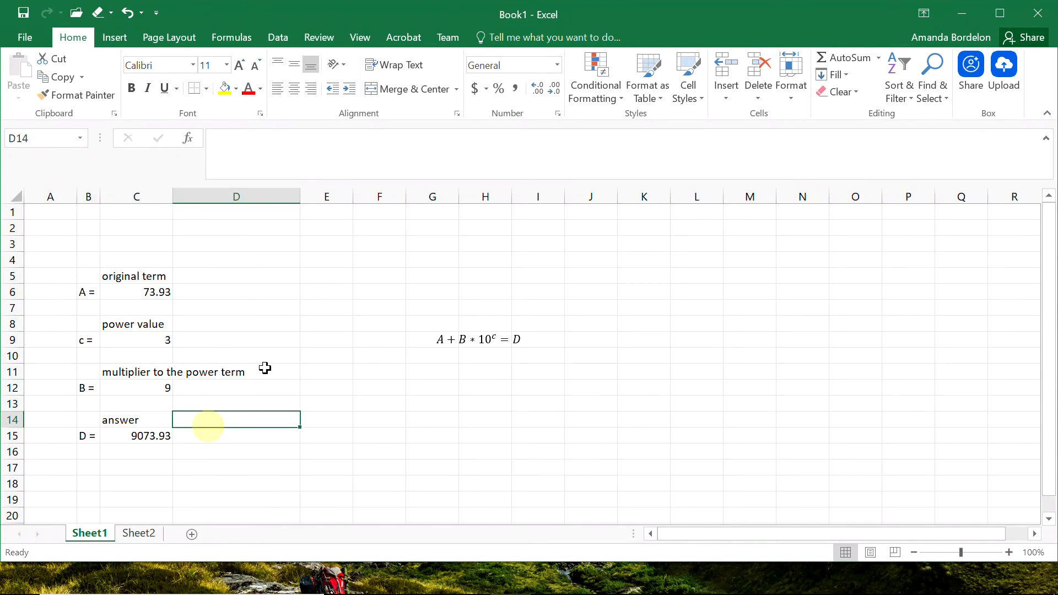
Move the equation up above the data, near C3.
click(458, 335)
mouse_move(444, 333)
mouse_down()
mouse_move(254, 283)
mouse_move(136, 231)
mouse_move(151, 239)
mouse_up()
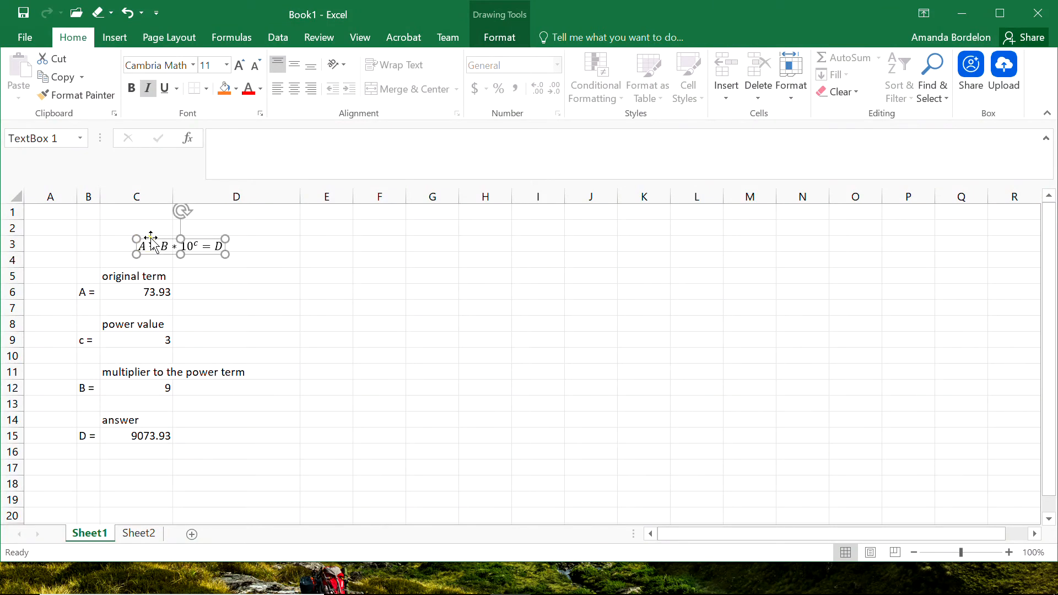
click(262, 288)
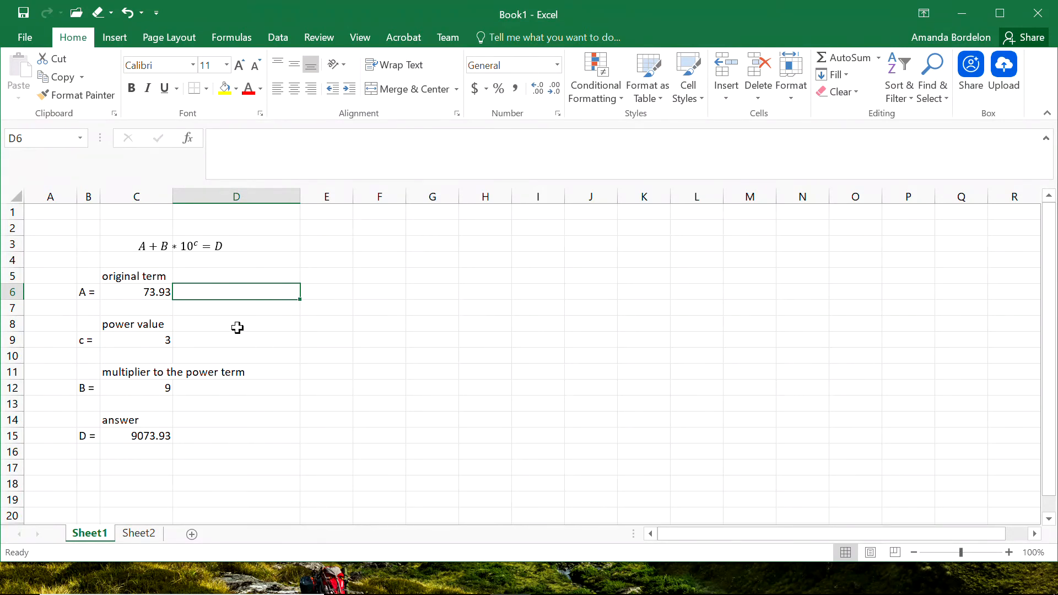
Select the whole sheet and autofit column C to its contents.
drag(12, 300, 14, 313)
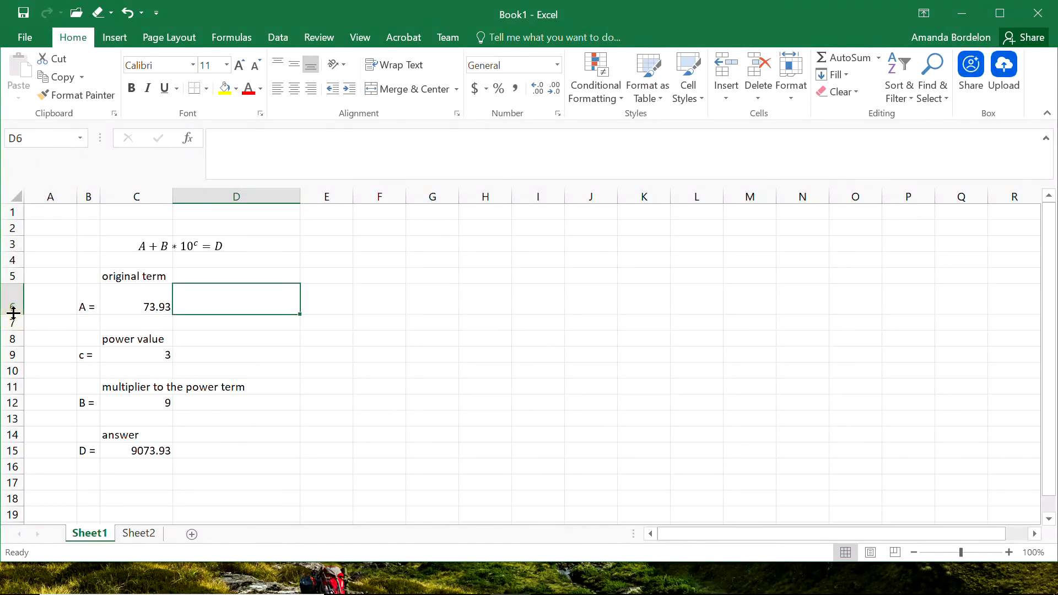
drag(13, 313, 13, 299)
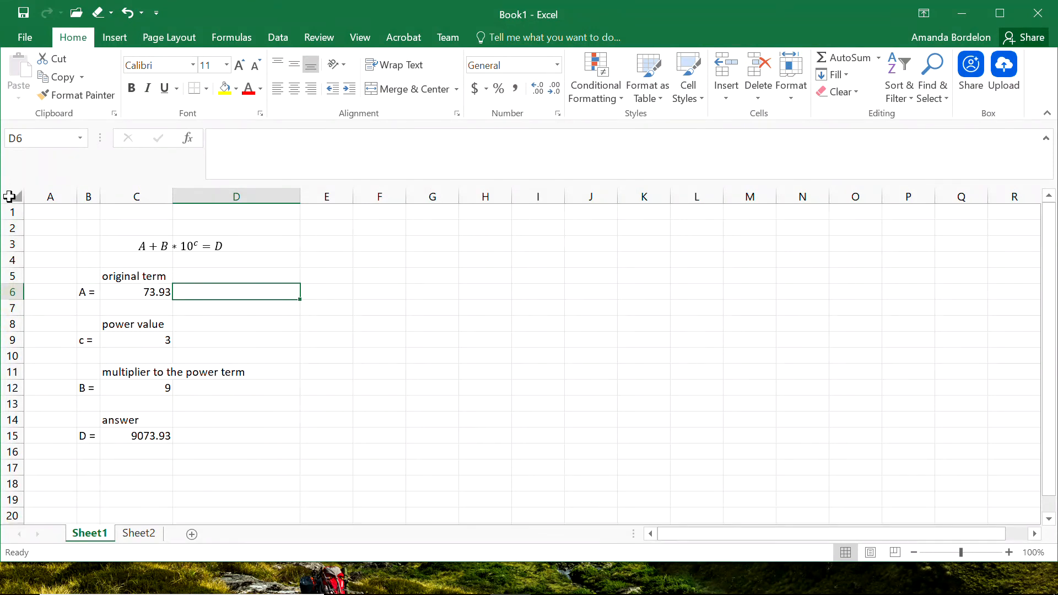
click(10, 193)
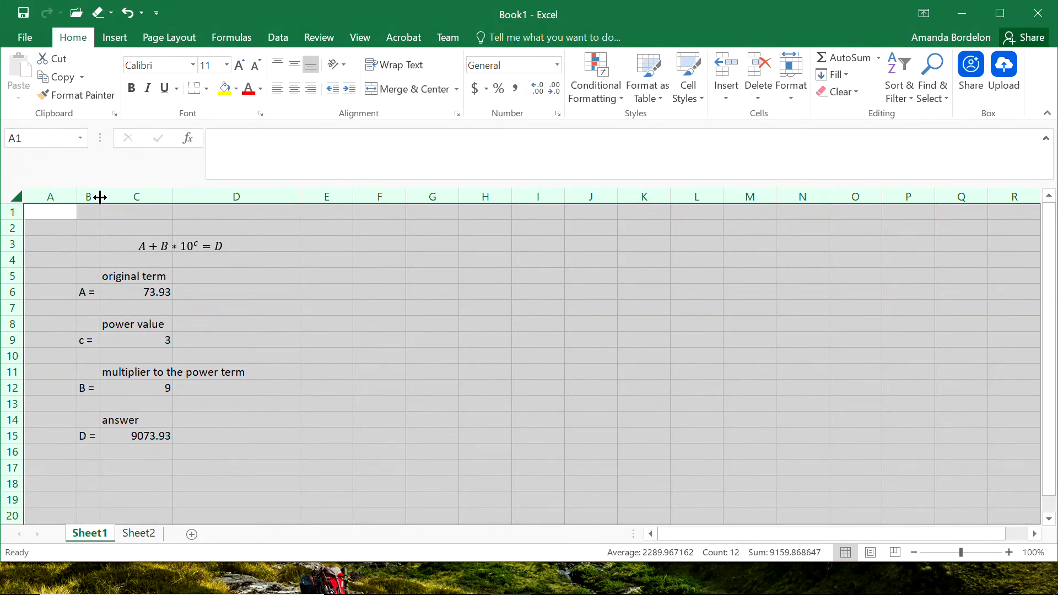
double_click(298, 197)
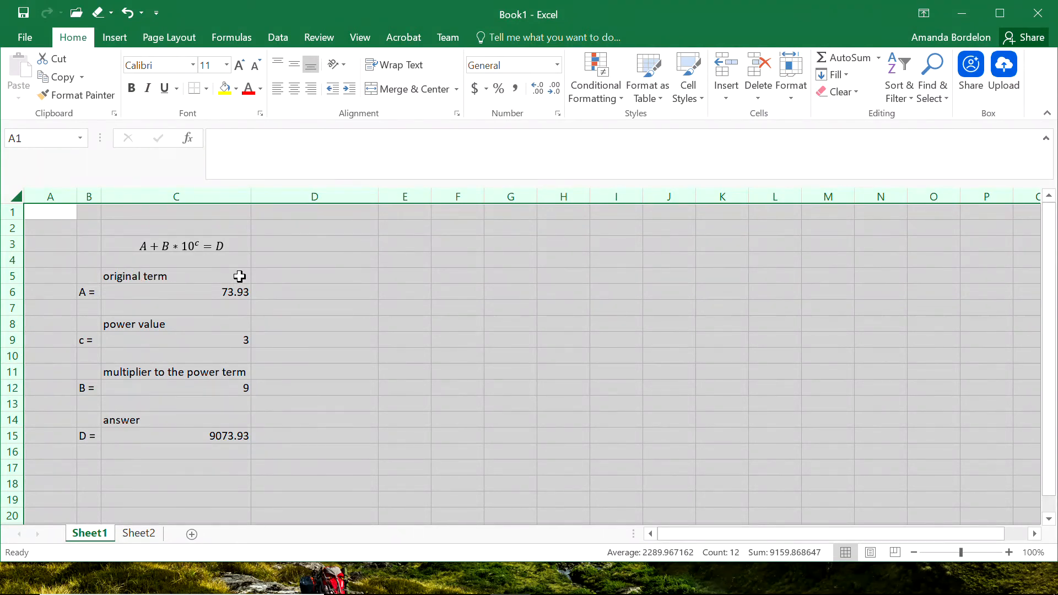
click(324, 356)
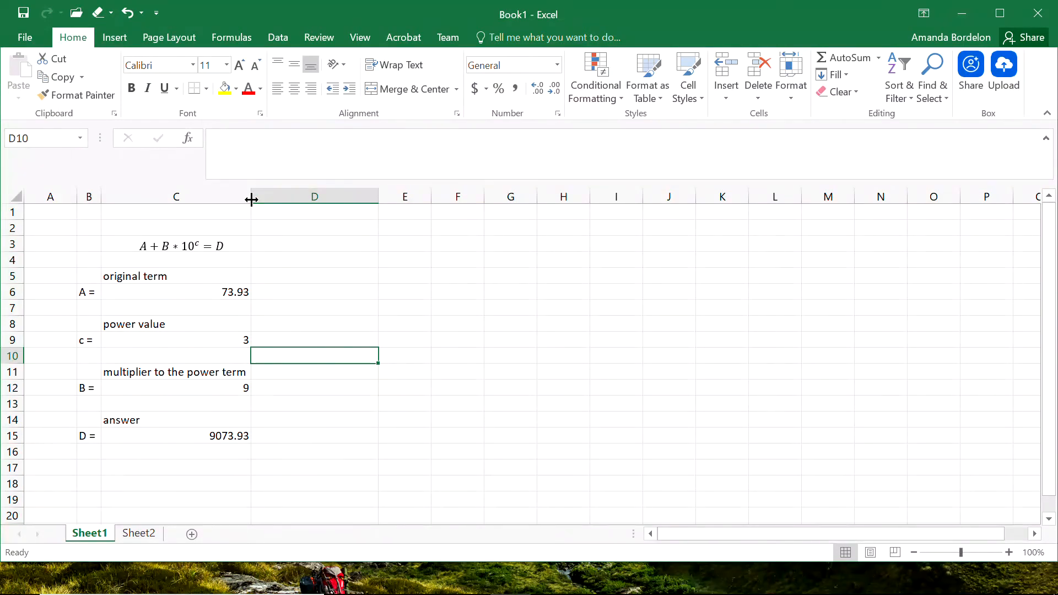
Narrow column C and turn on text wrapping for the whole column.
drag(252, 196, 187, 197)
click(139, 196)
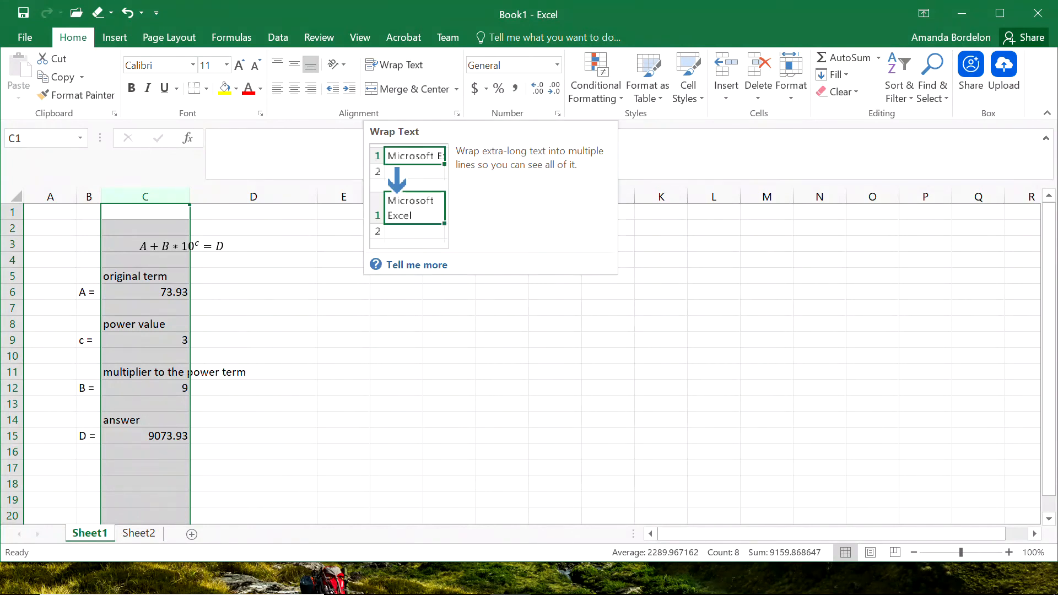
click(395, 67)
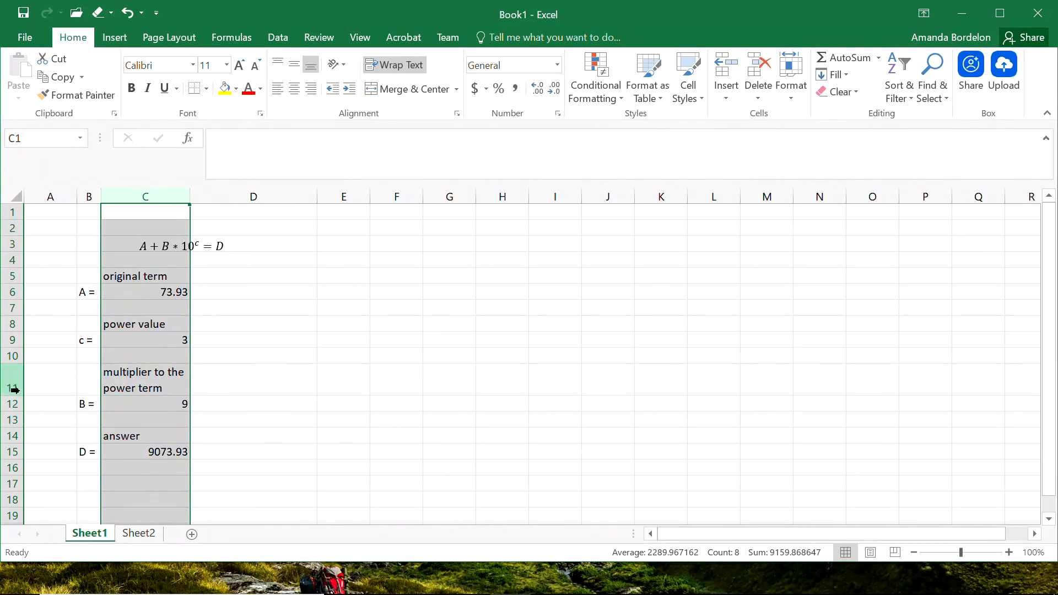
click(147, 386)
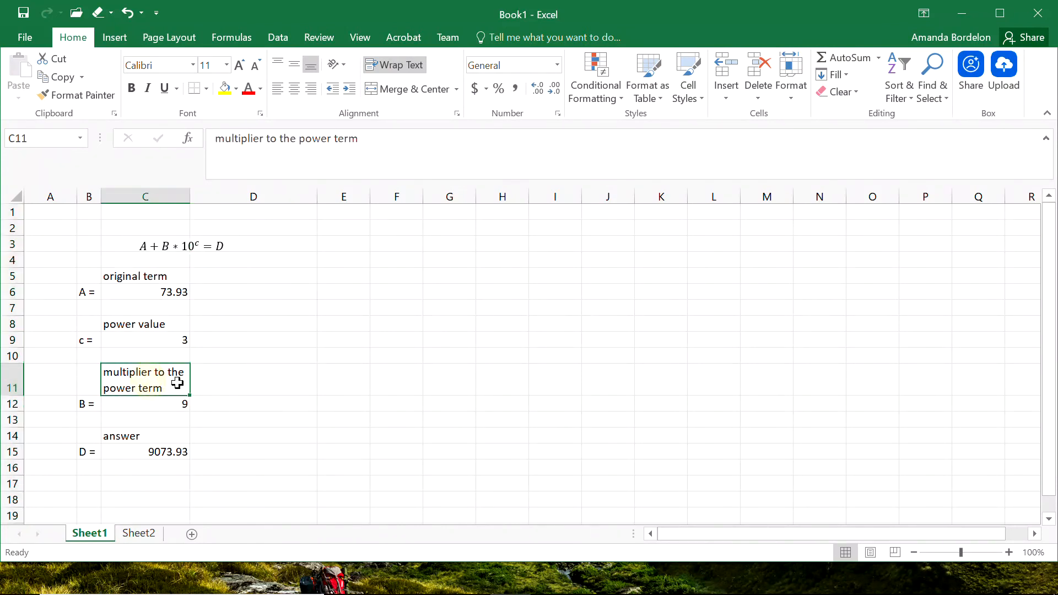
click(238, 398)
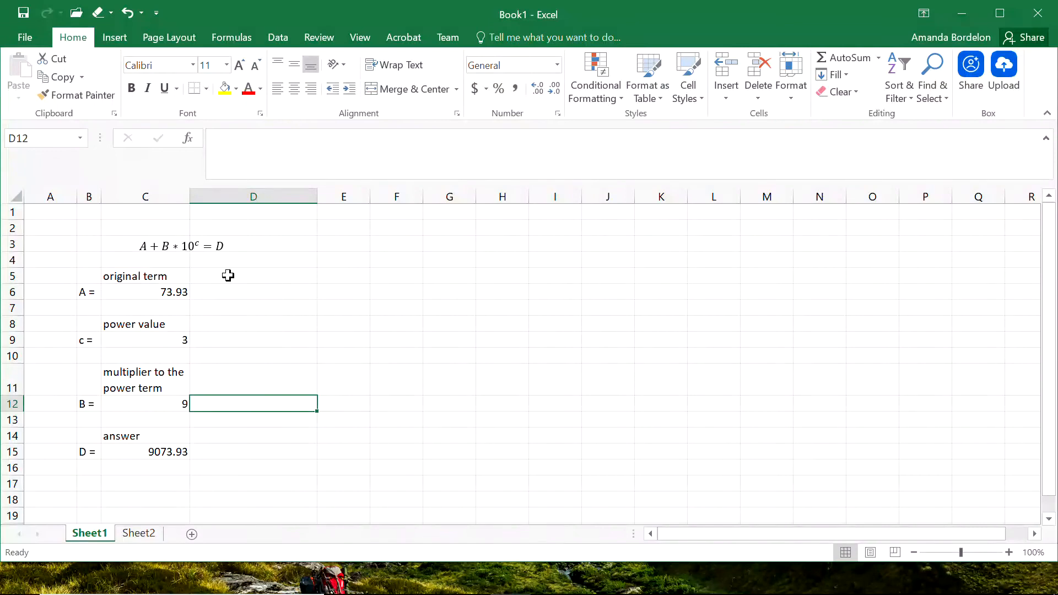
click(182, 277)
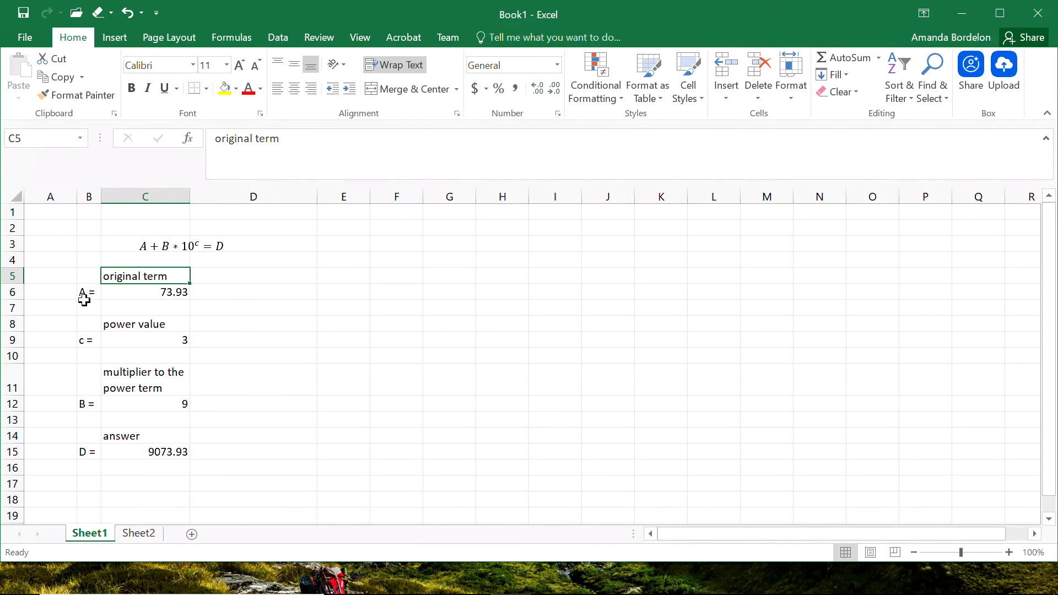
click(229, 293)
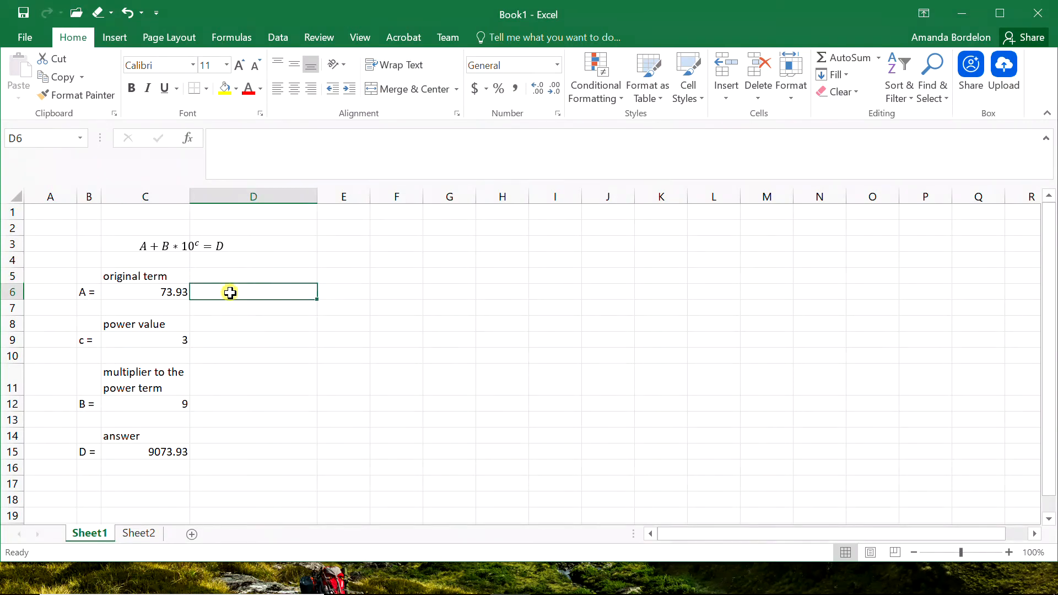
click(321, 384)
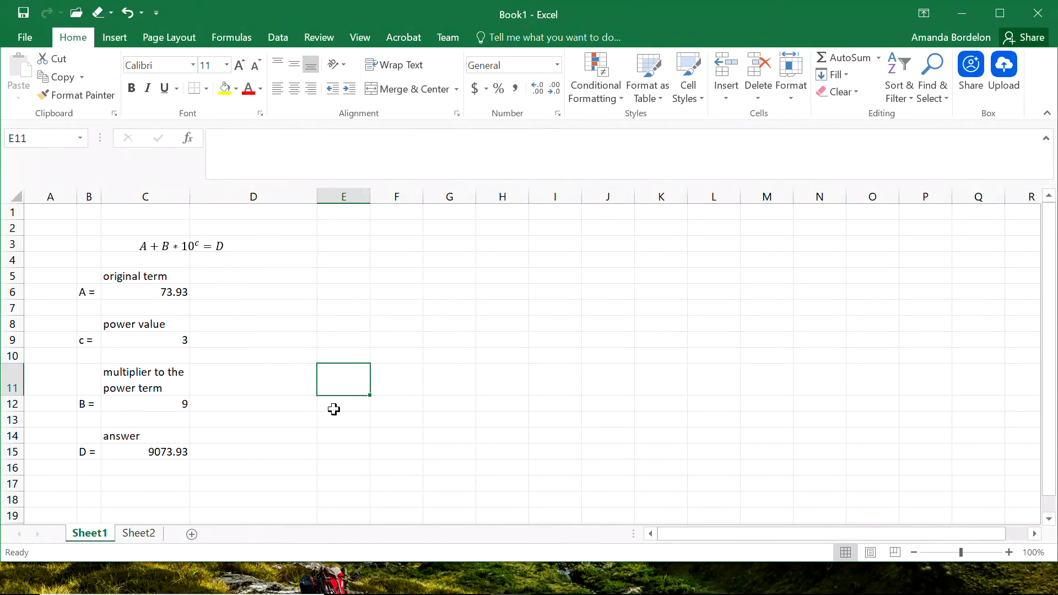
click(330, 259)
click(334, 281)
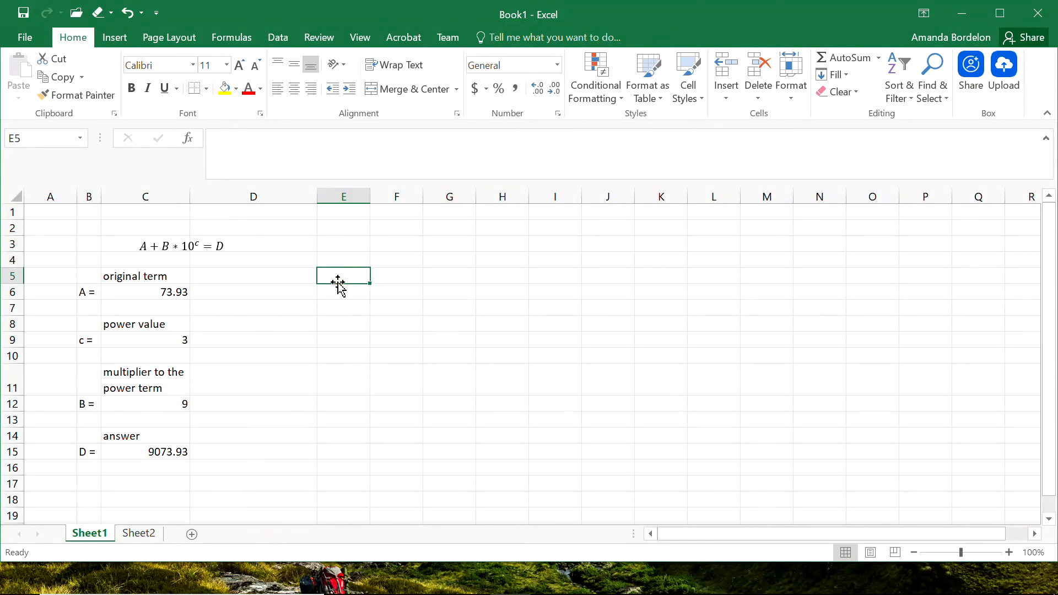
text(=)
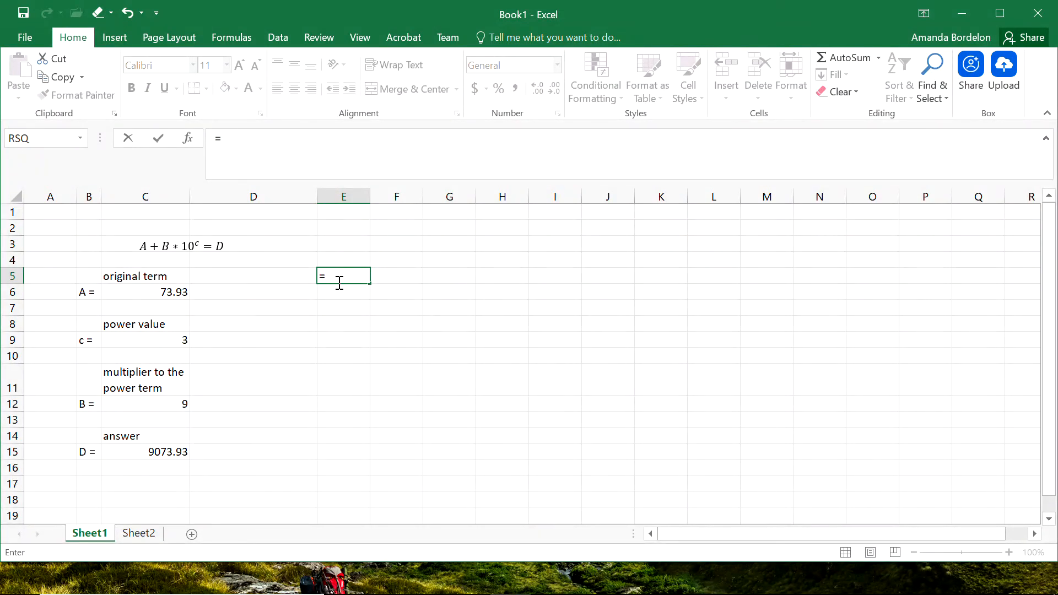
text(siin)
key(BackSpace)
text(n)
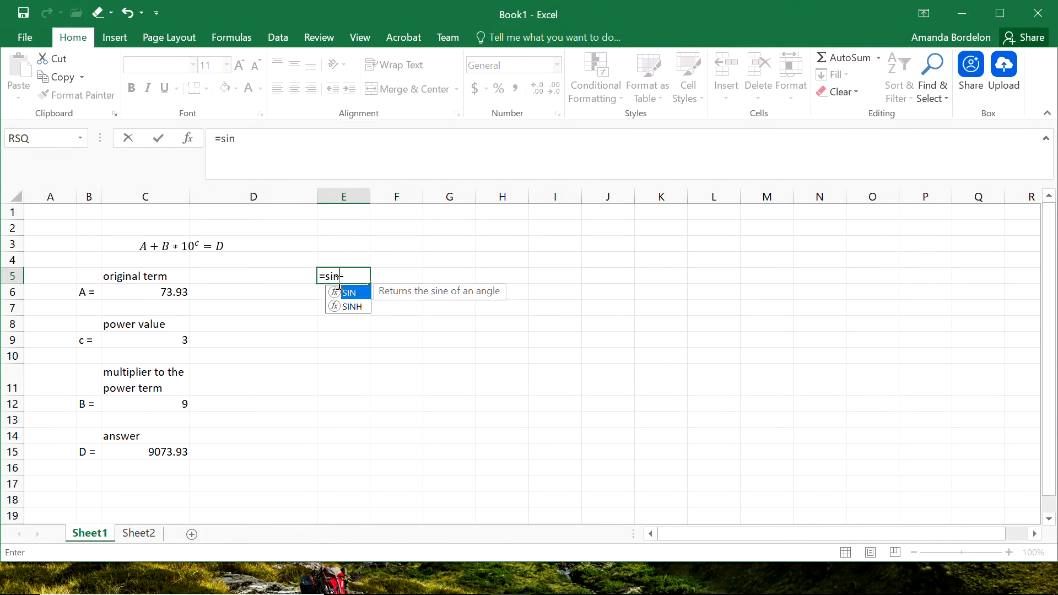
click(352, 309)
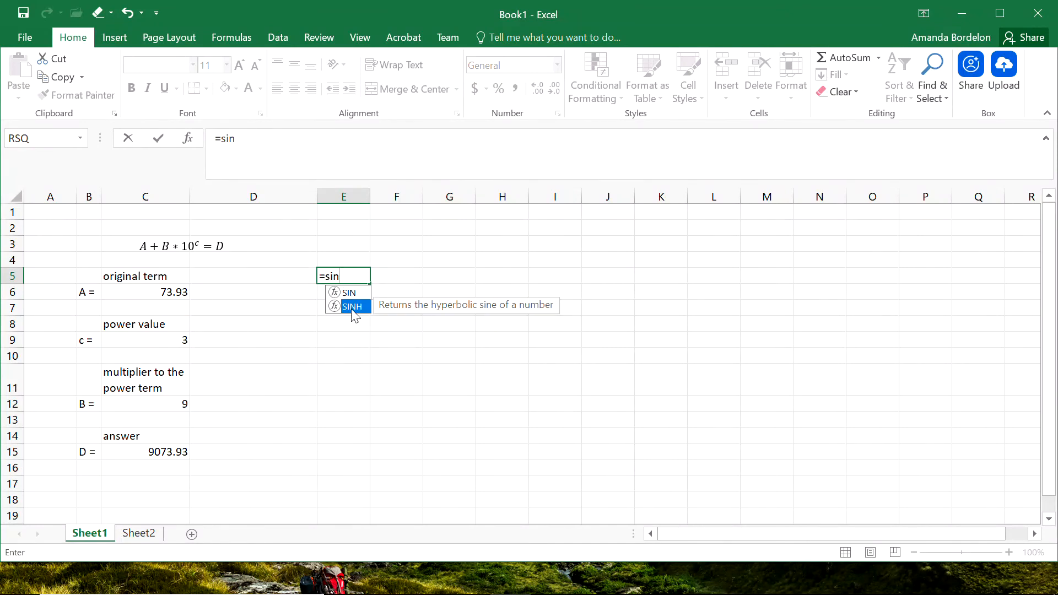
key(Up)
key(Down)
key(Up)
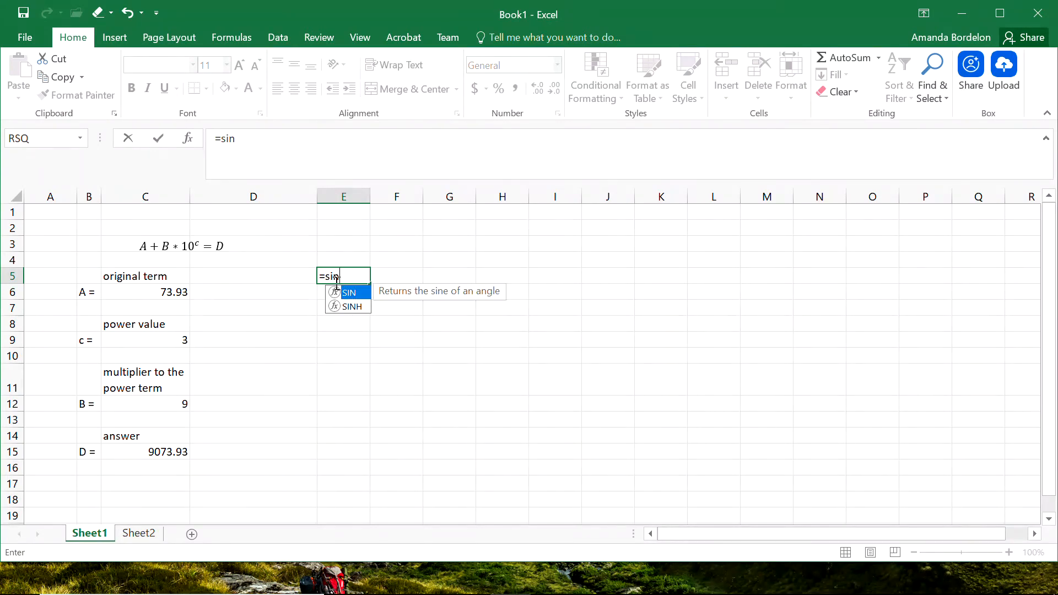
click(237, 142)
click(188, 141)
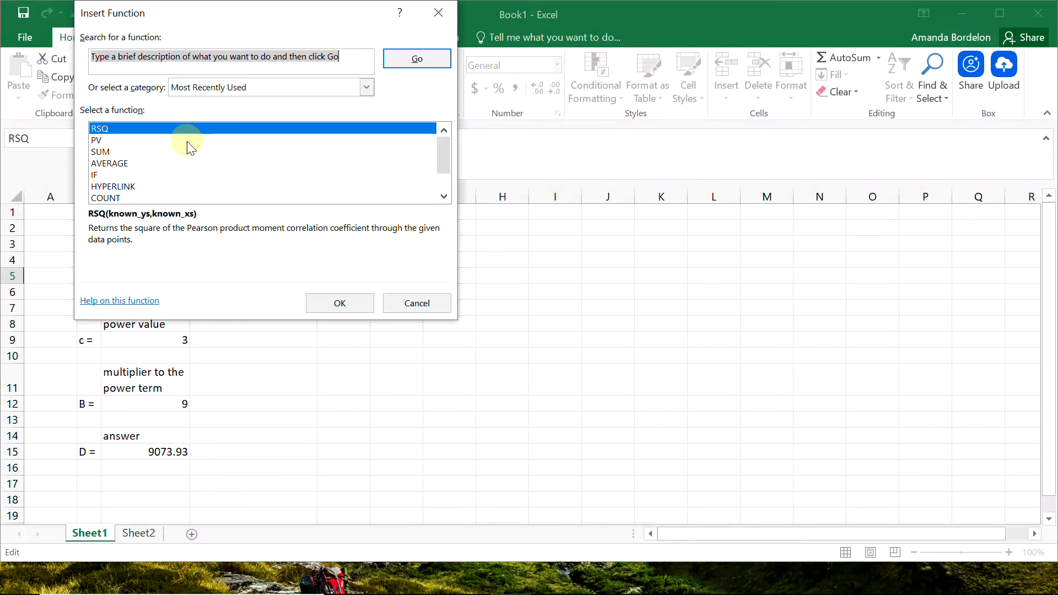
click(415, 303)
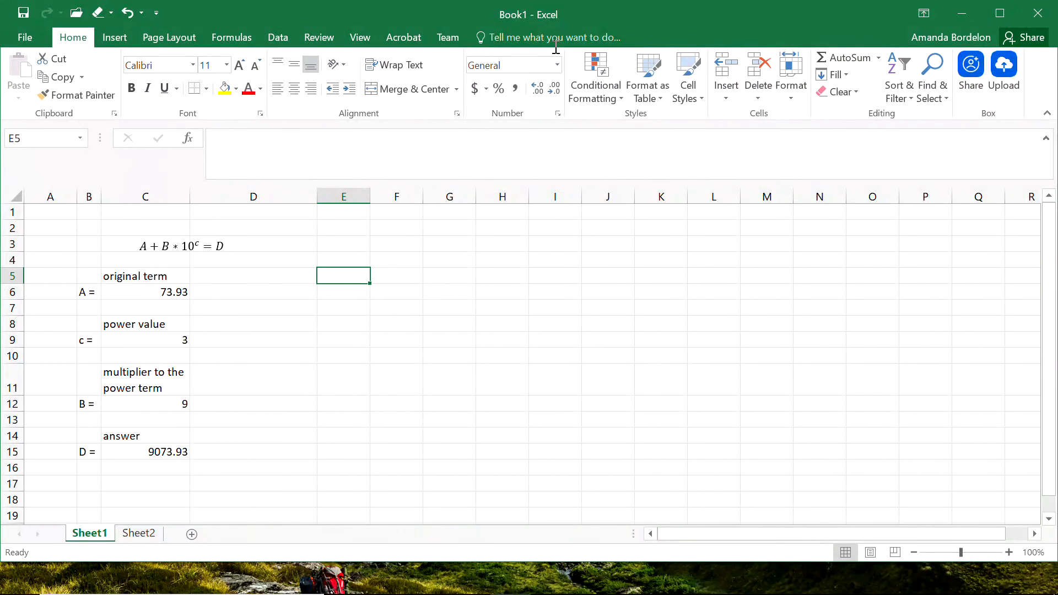
Enter the formula =pi in cell E8.
click(357, 321)
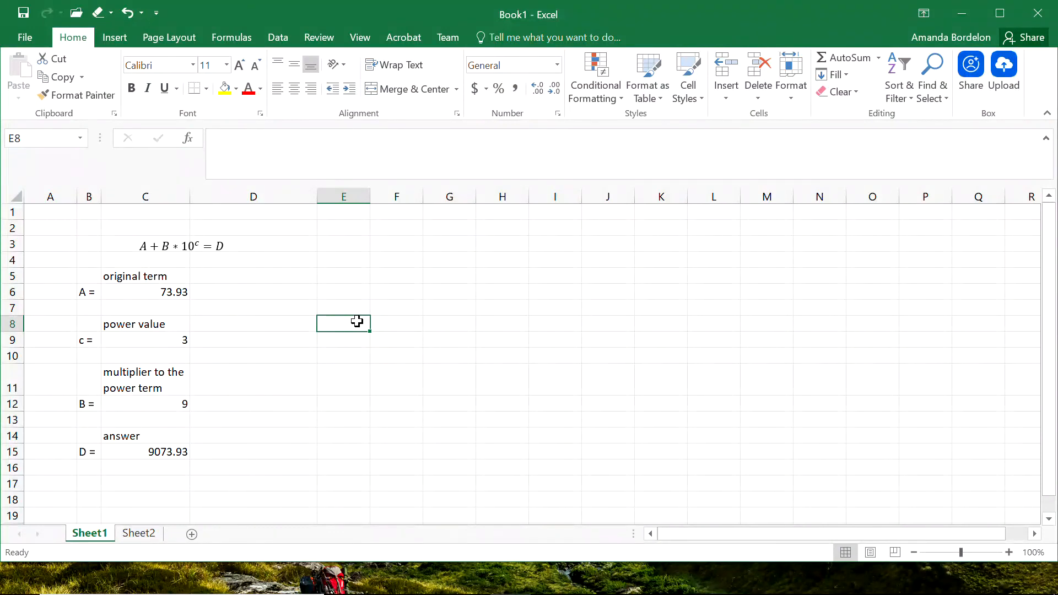
text(=)
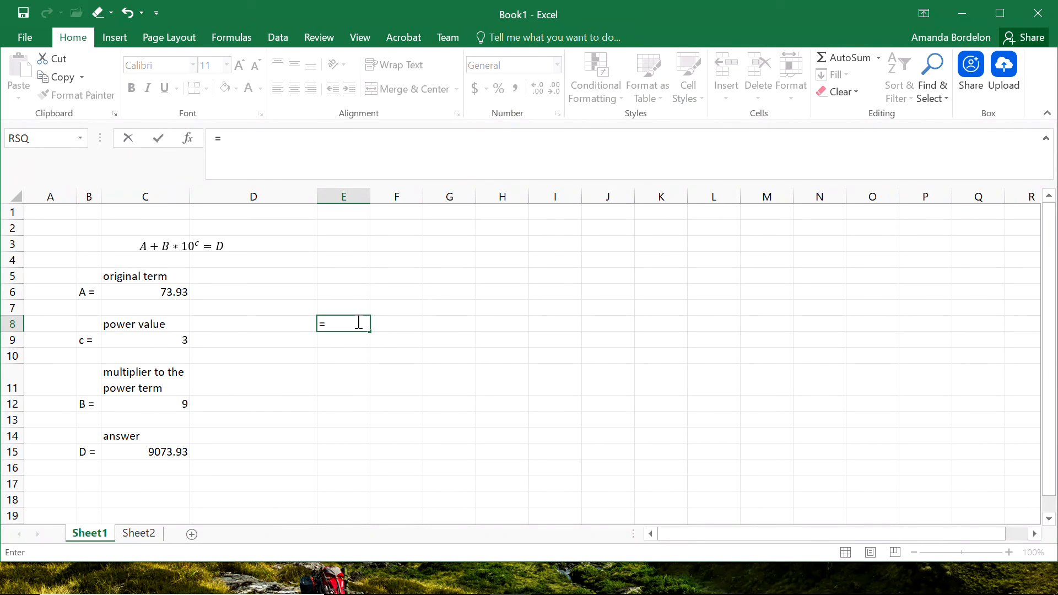
text(pi)
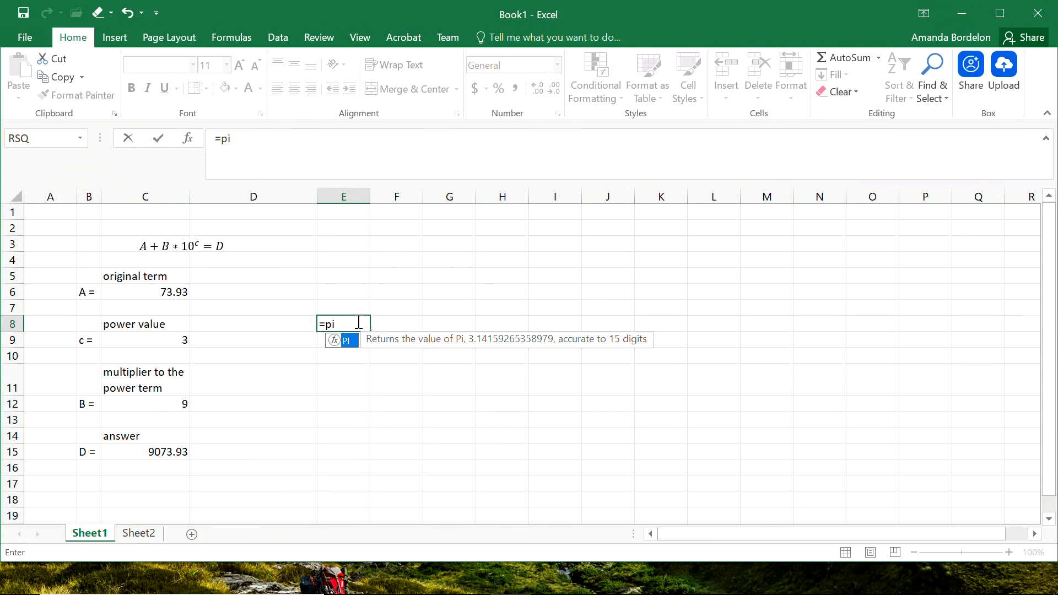
key(Return)
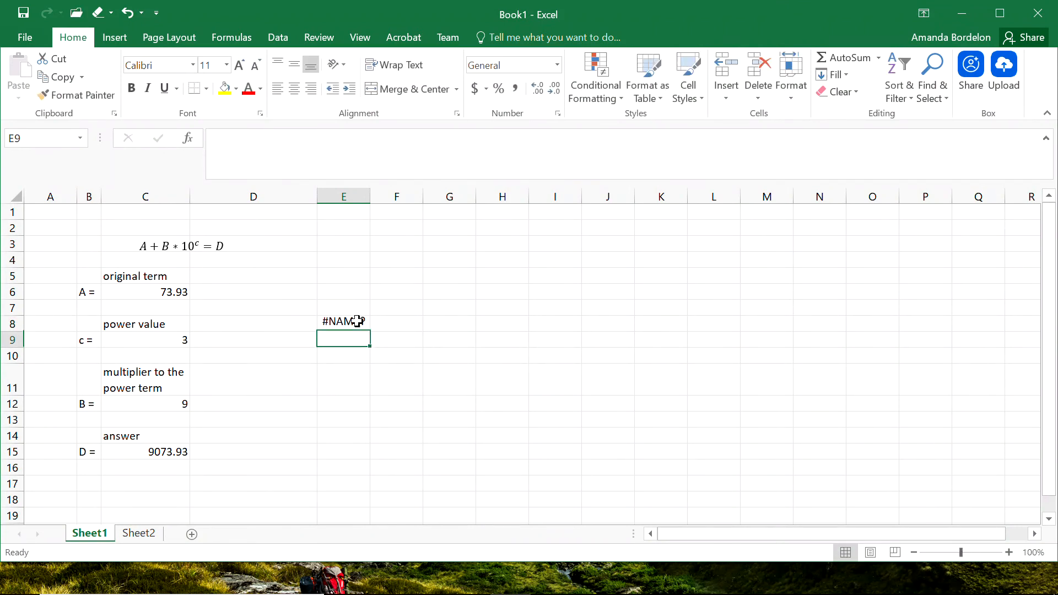
Inspect the error options offered for the formula in E8.
click(329, 325)
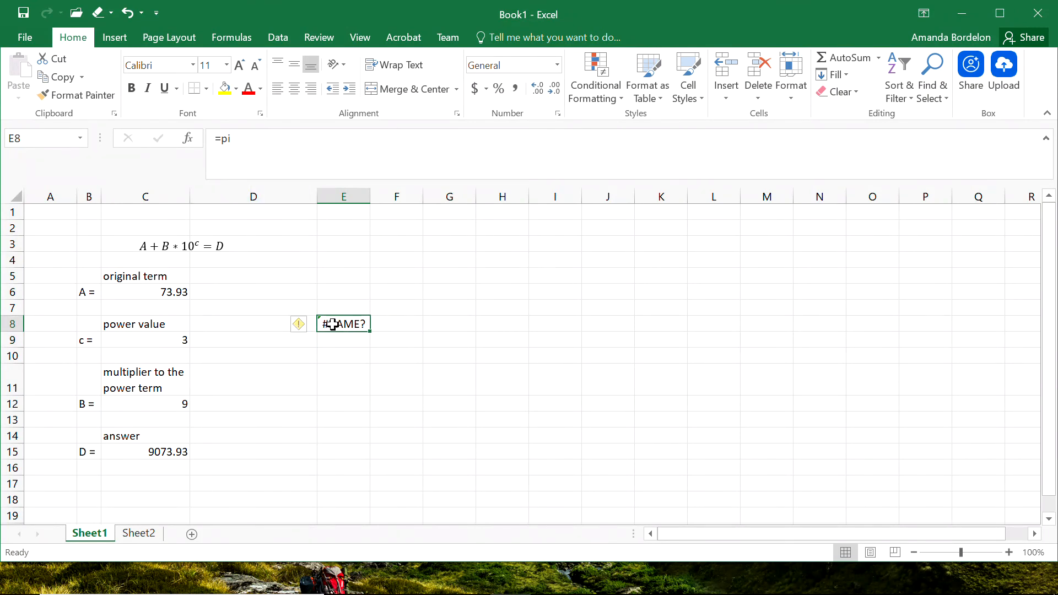
click(302, 329)
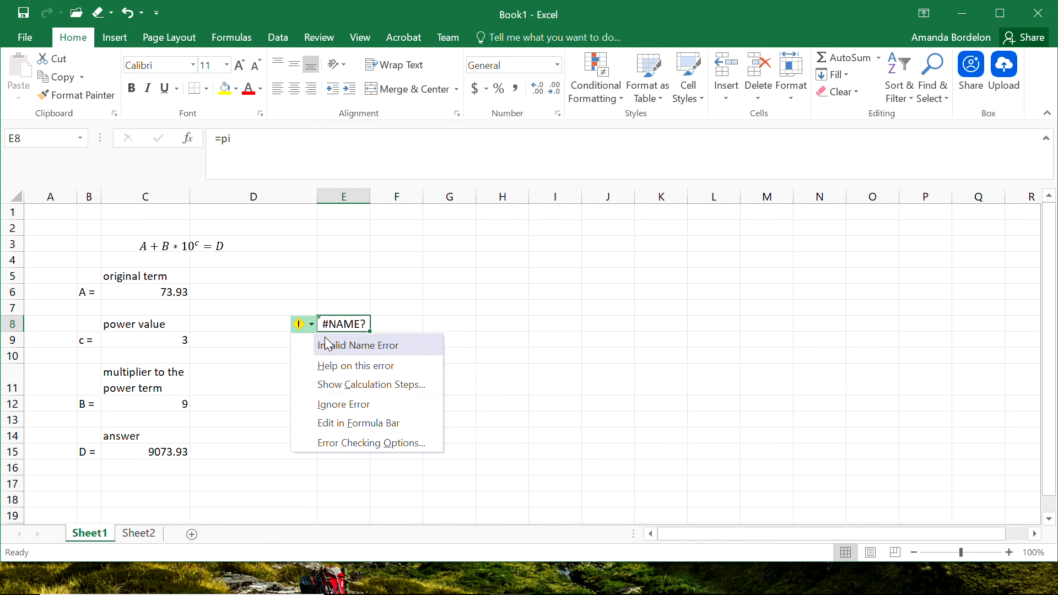
click(458, 306)
click(347, 325)
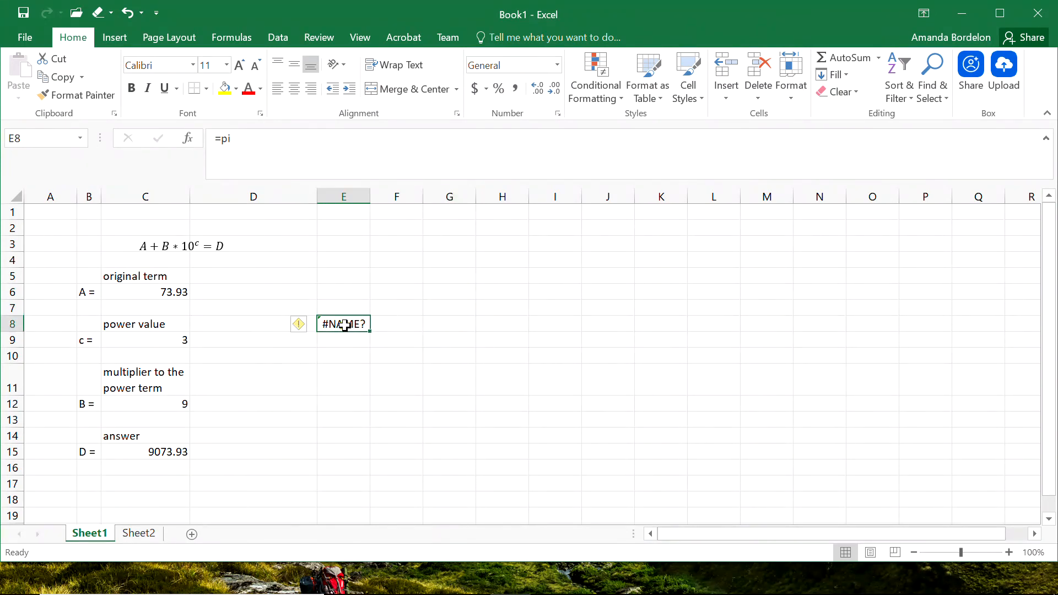
Search the function library for pi and read the PI function's help article, then cancel the arguments dialog.
click(188, 139)
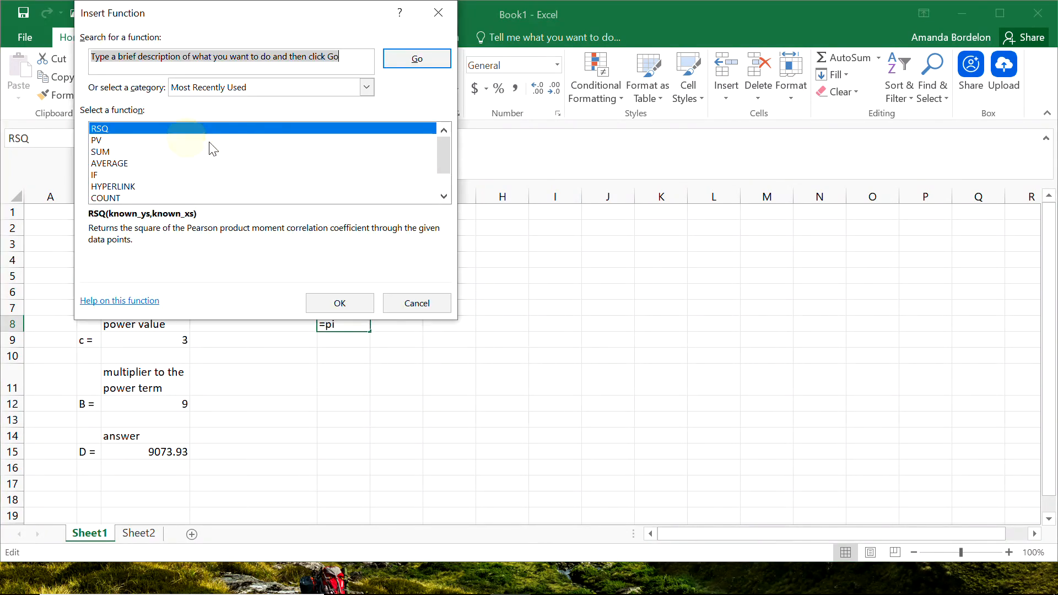
text(pi)
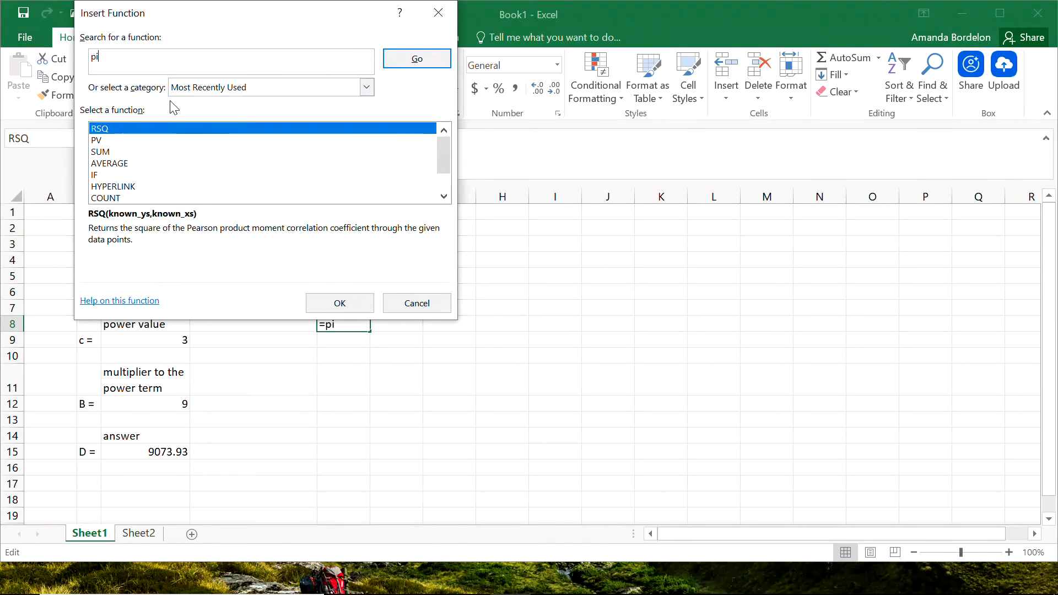
click(417, 59)
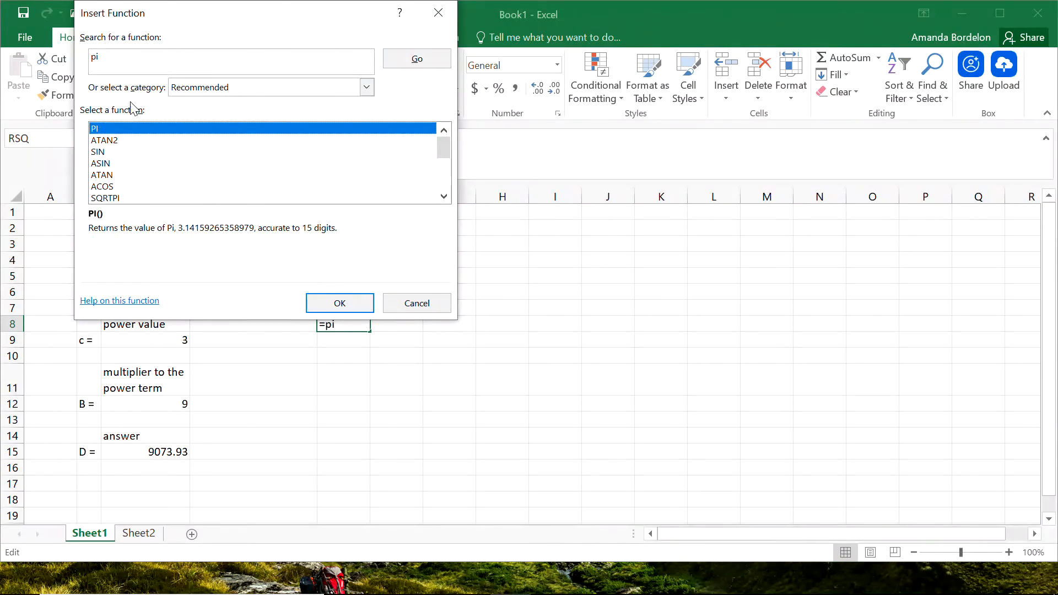
key(Return)
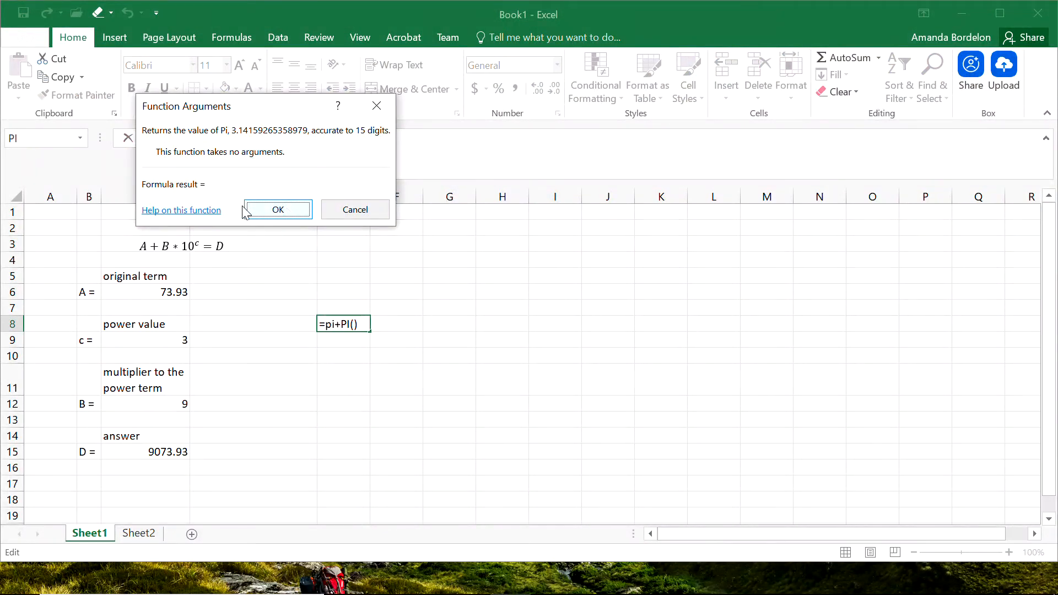
click(189, 212)
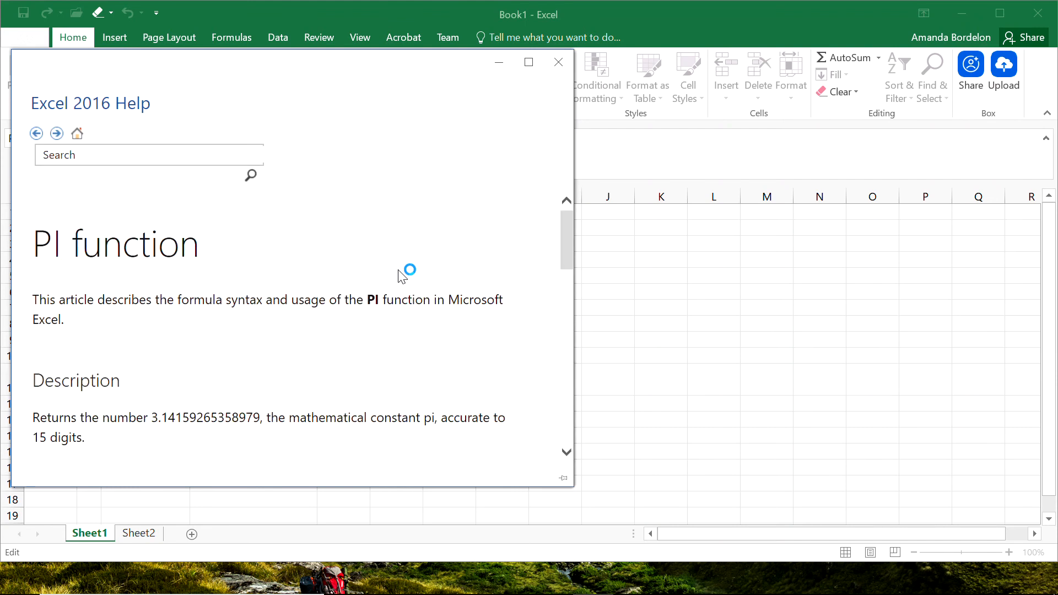
drag(561, 233, 566, 293)
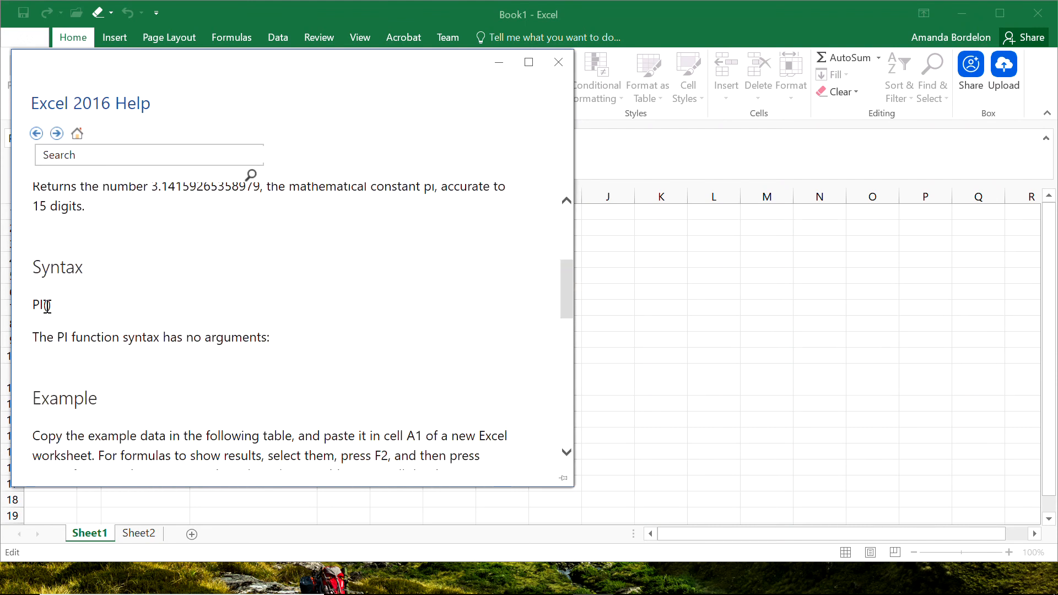
drag(46, 305, 43, 306)
click(559, 62)
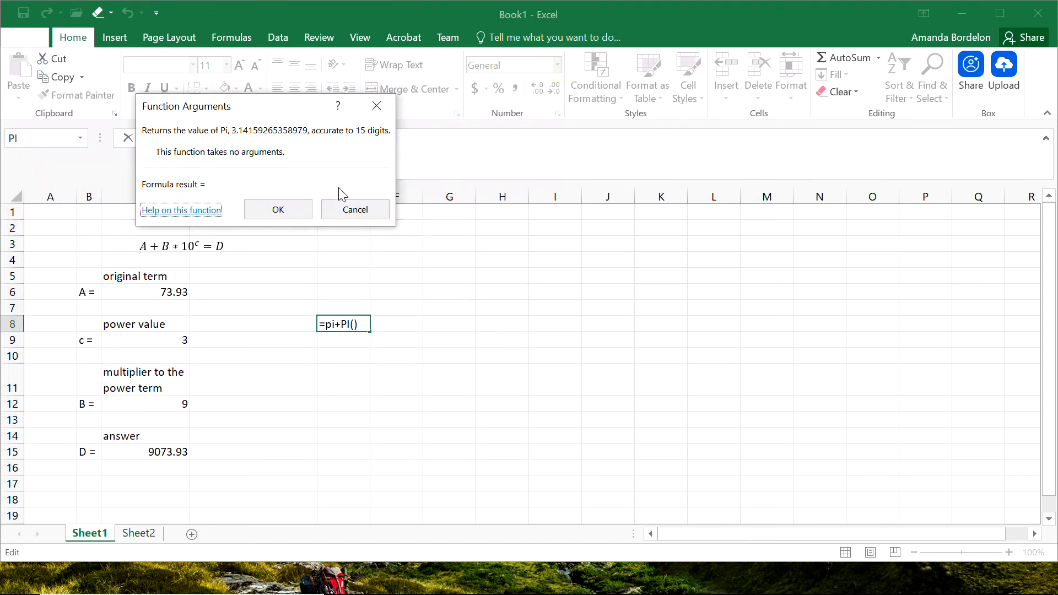
click(353, 215)
Complete the E8 formula as =pi() by adding the empty parentheses.
click(261, 157)
text(())
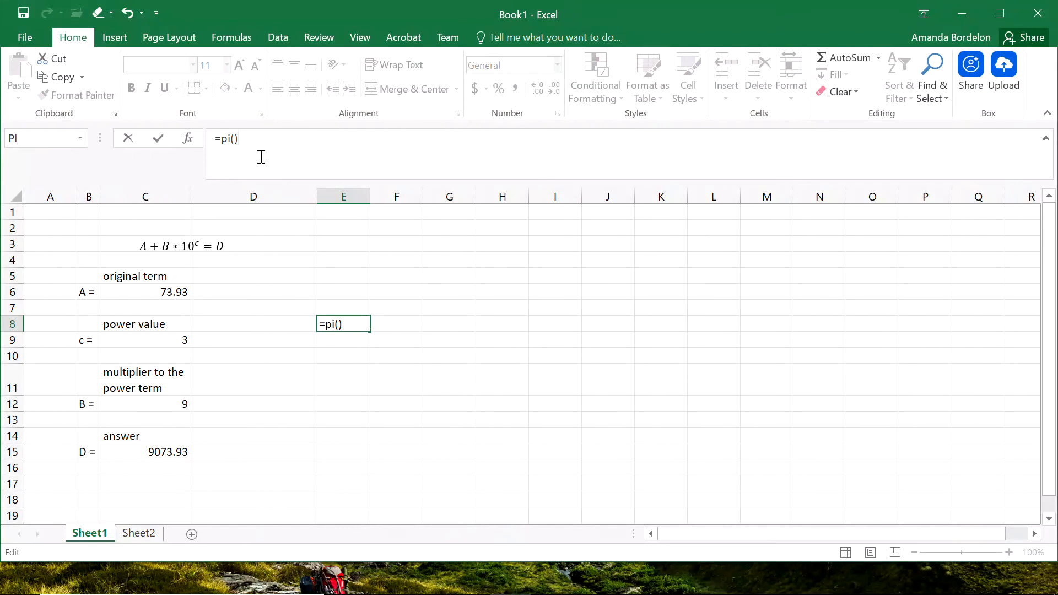
key(Return)
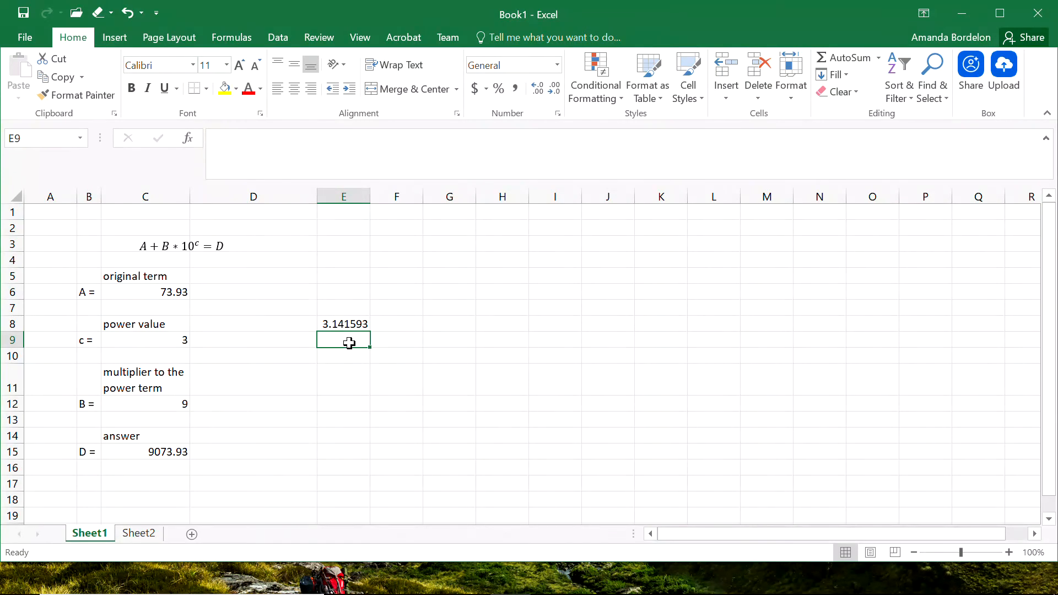
Enter the formula =sin(90) in cell E9.
text(=sin)
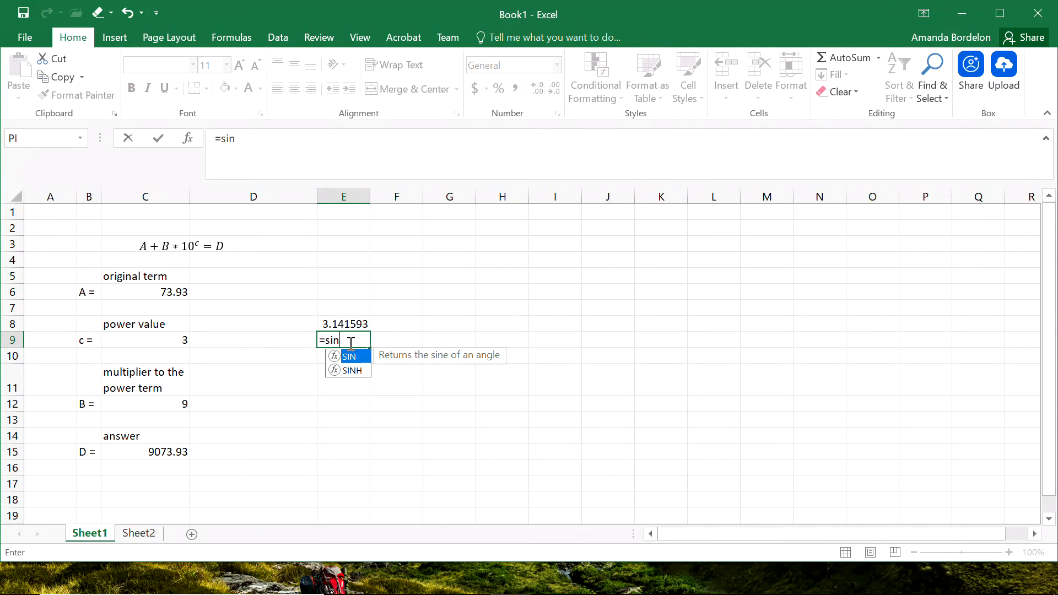
text(()
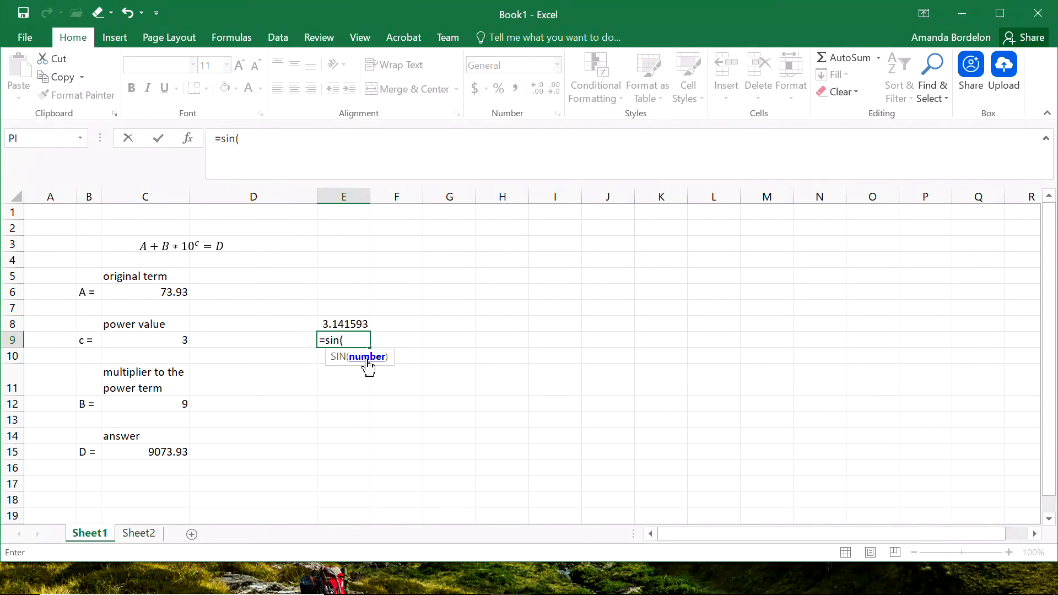
text(90))
key(Return)
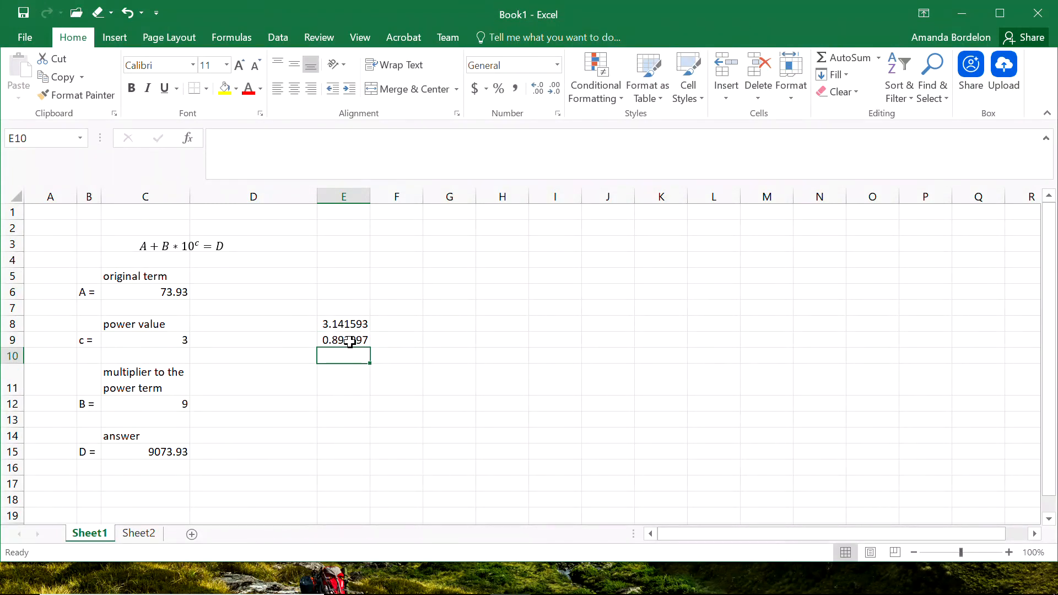
Inspect the =SIN(90) formula in E9, then move that cell down to E10.
click(349, 340)
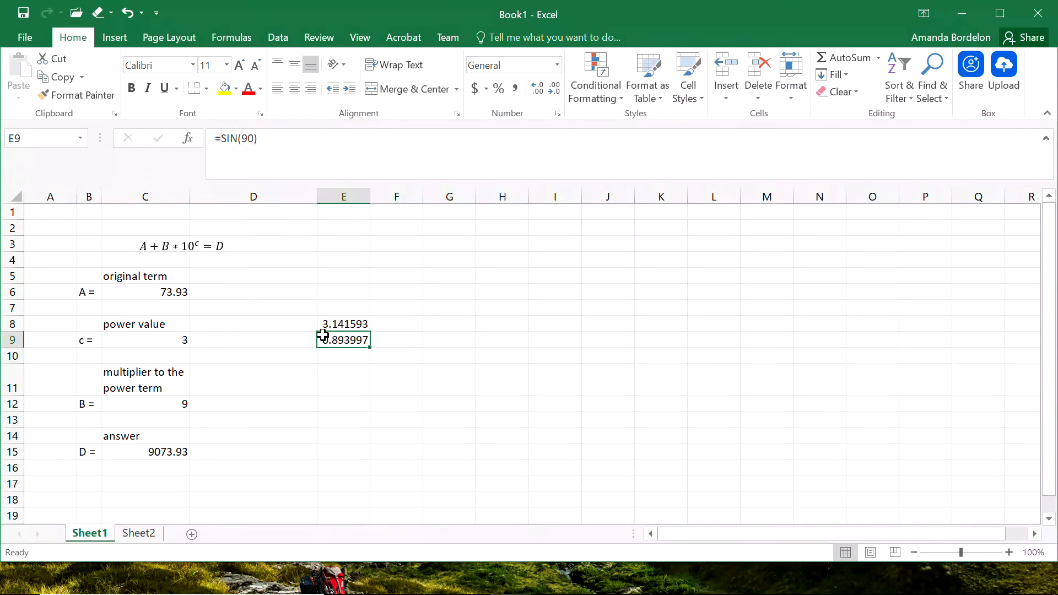
click(248, 139)
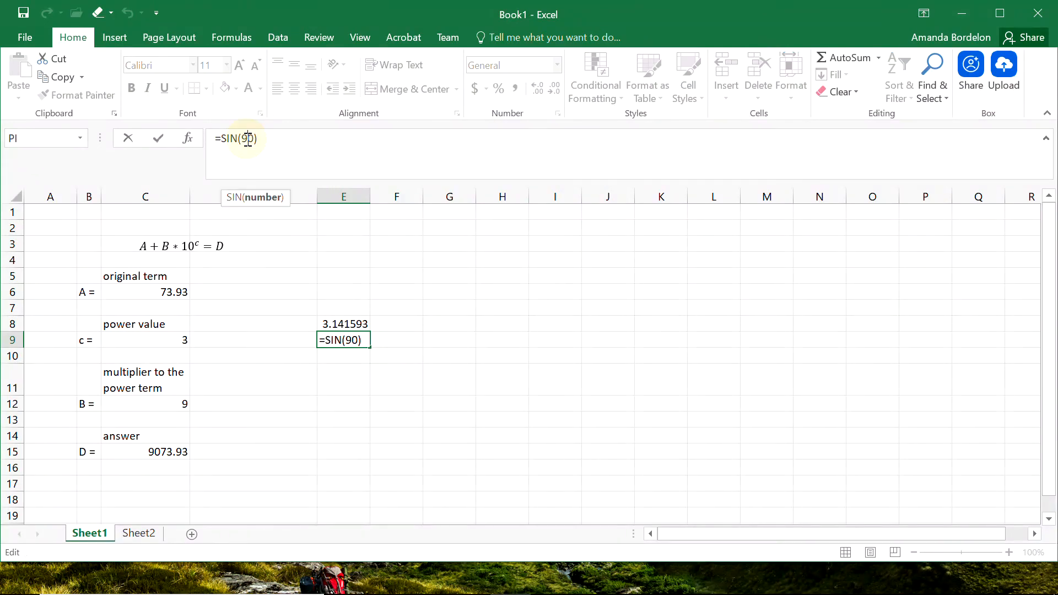
click(262, 203)
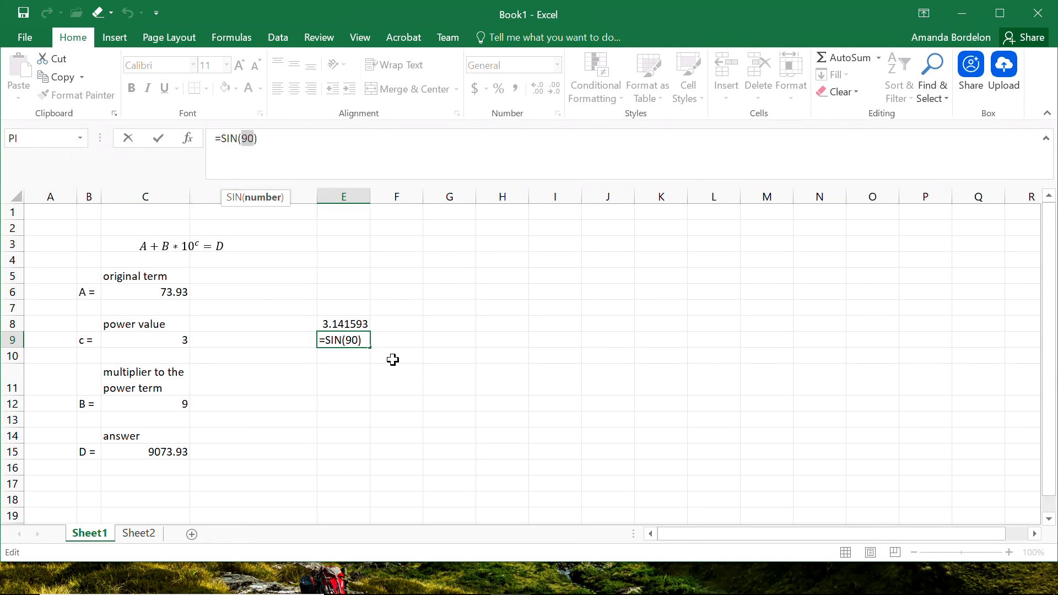
key(ctrl+Return)
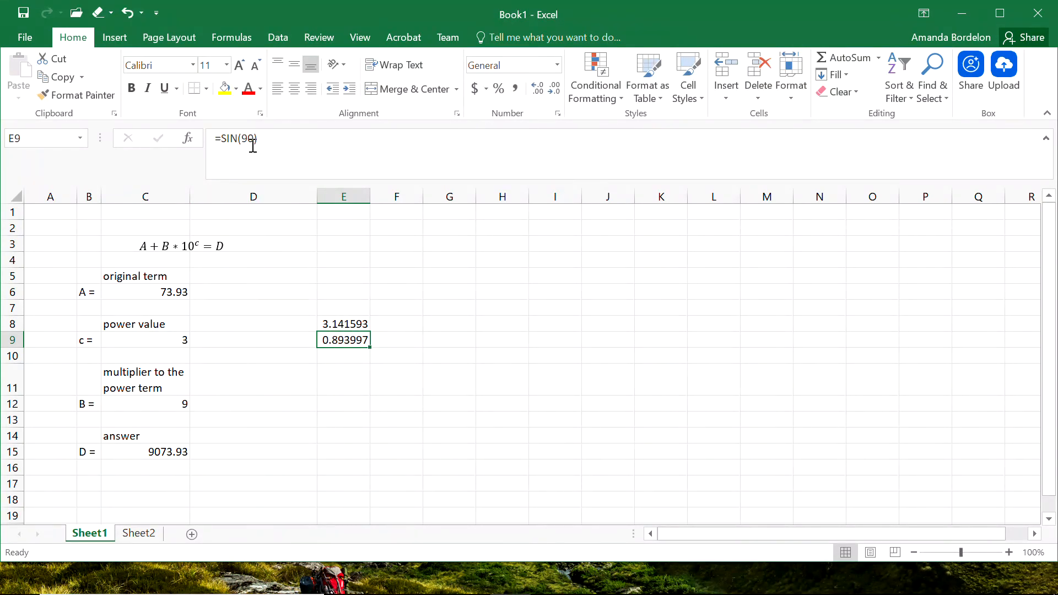
click(373, 357)
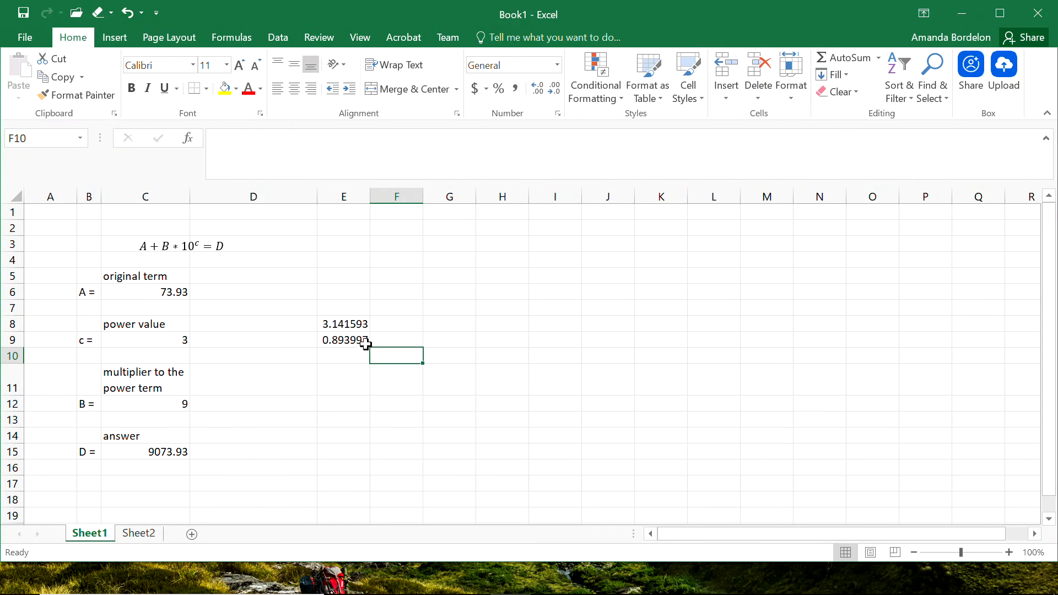
click(362, 343)
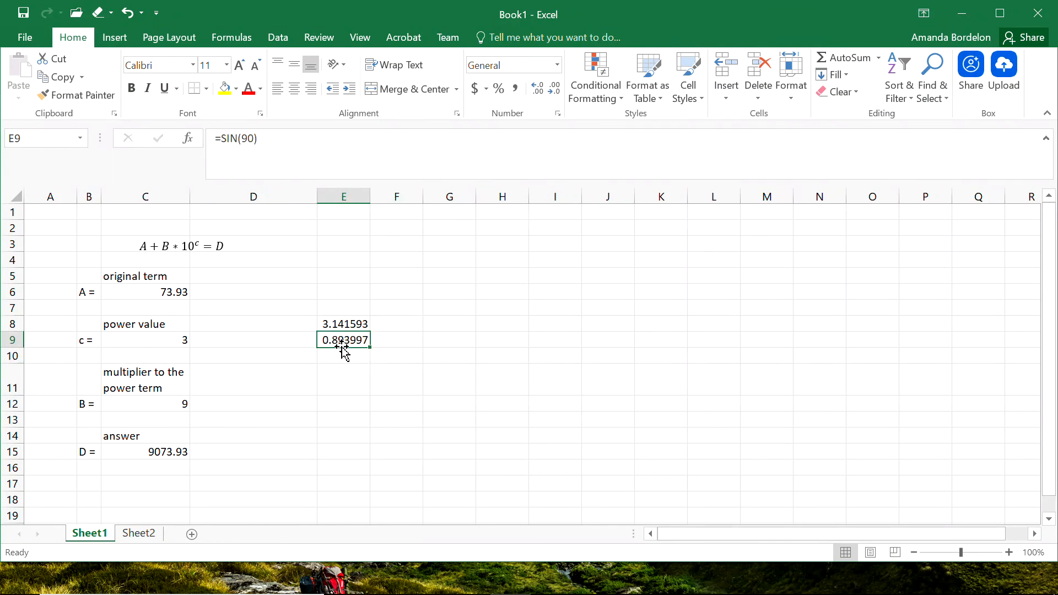
drag(342, 350, 342, 356)
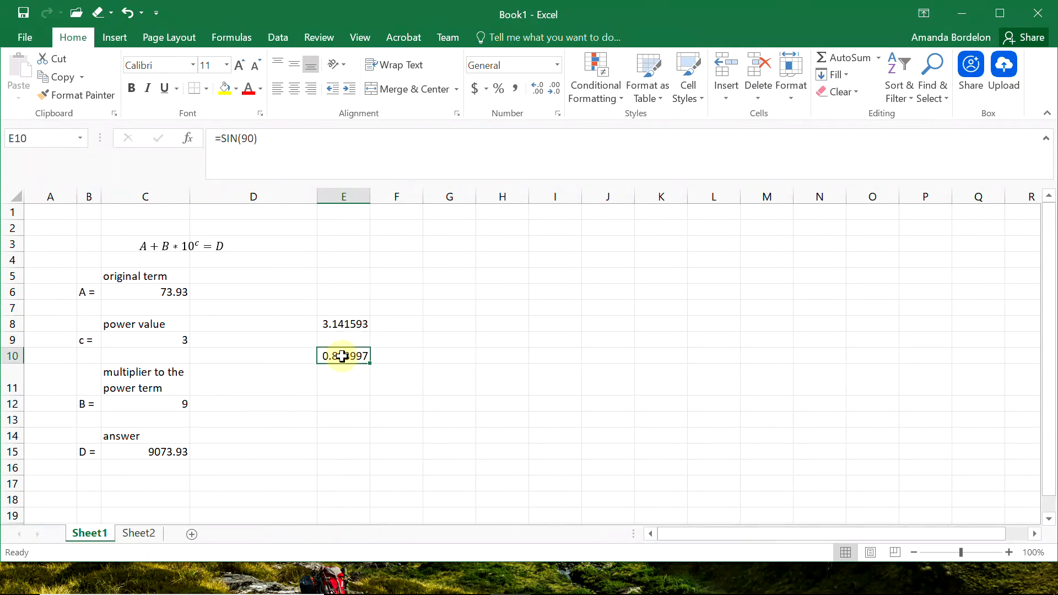
click(400, 355)
text(=)
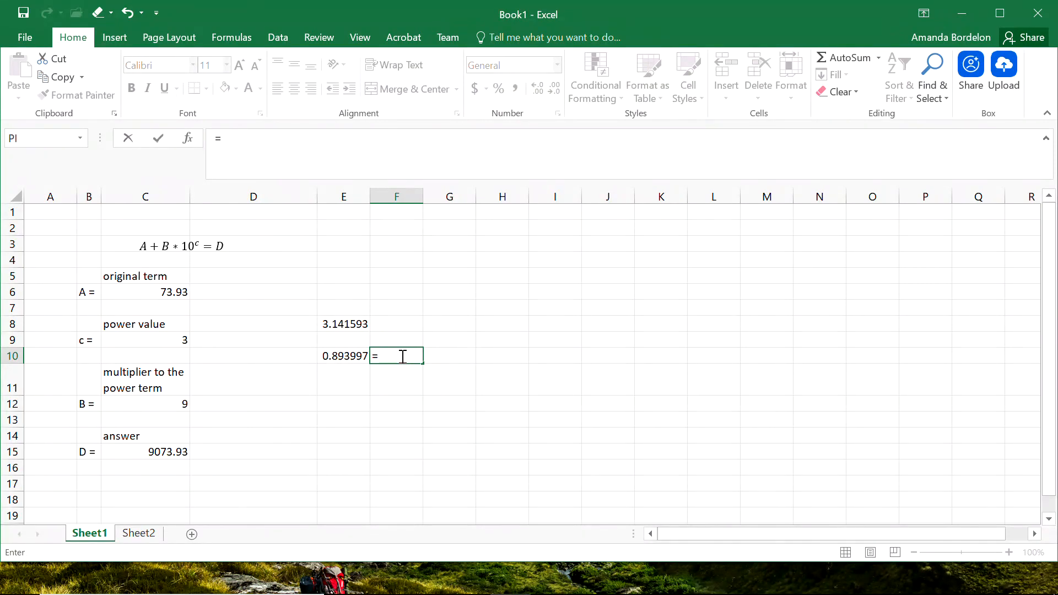
key(Escape)
click(452, 353)
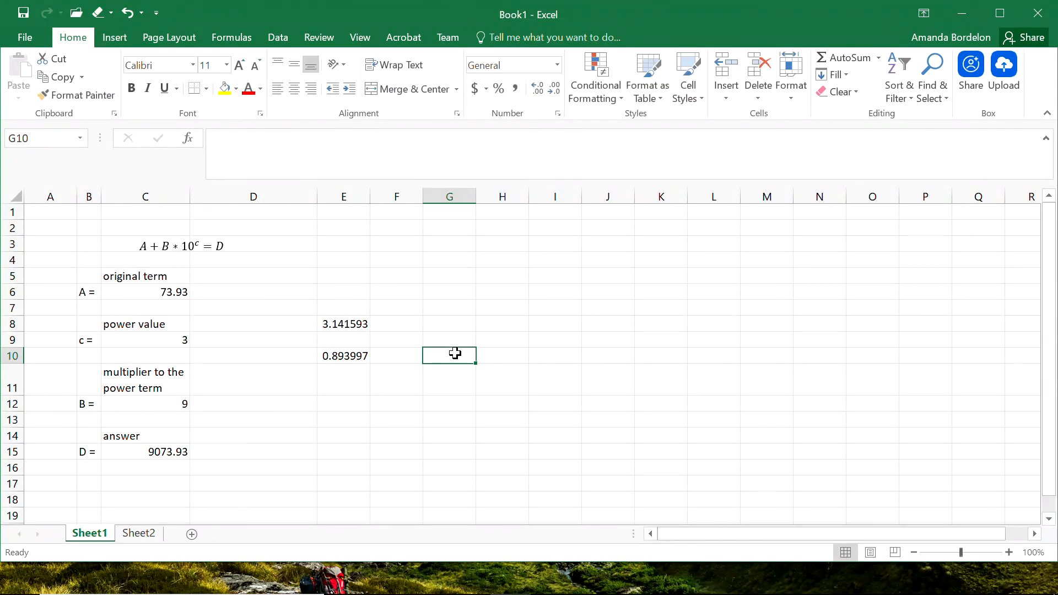
Label the pi result in F8 with the note "this is pi, has to be written as = PI()".
click(382, 322)
text(thi)
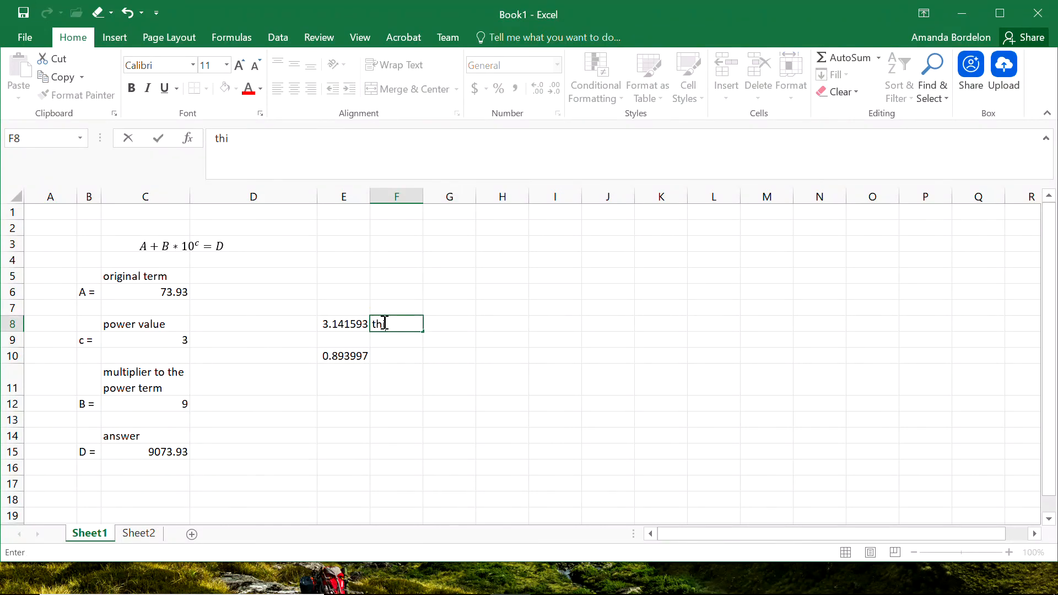
text(s is pi, has to be written as =)
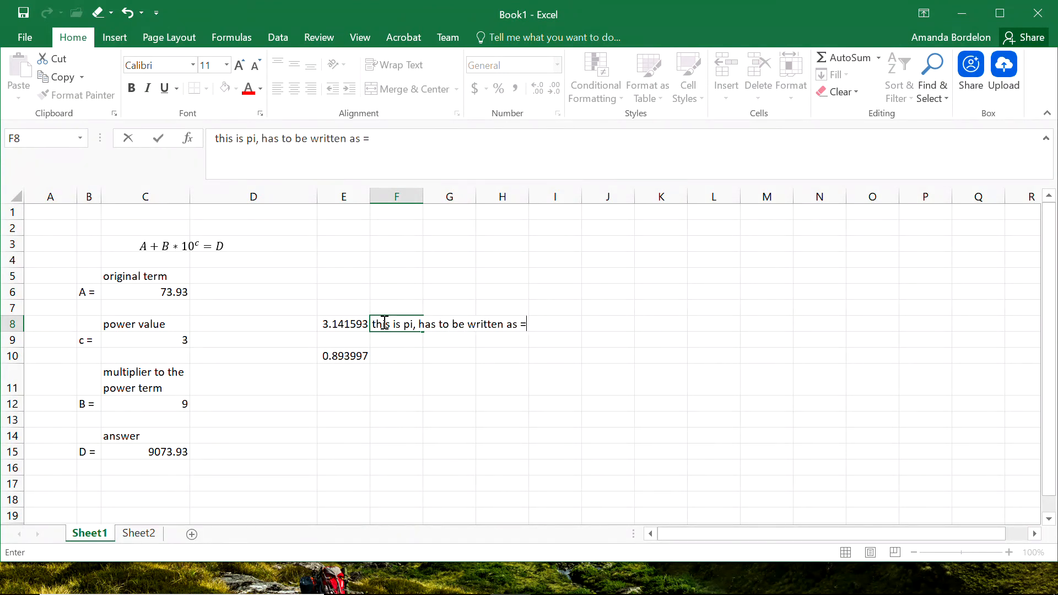
text( PI())
key(Return)
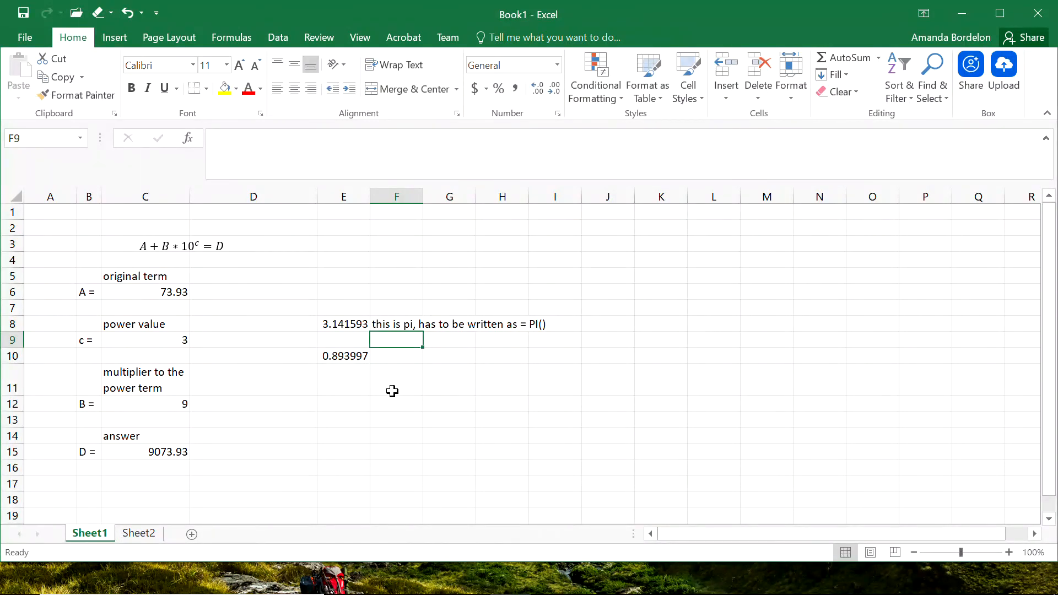
Label the sine result in F10 with the note "this is sin(90)".
click(399, 359)
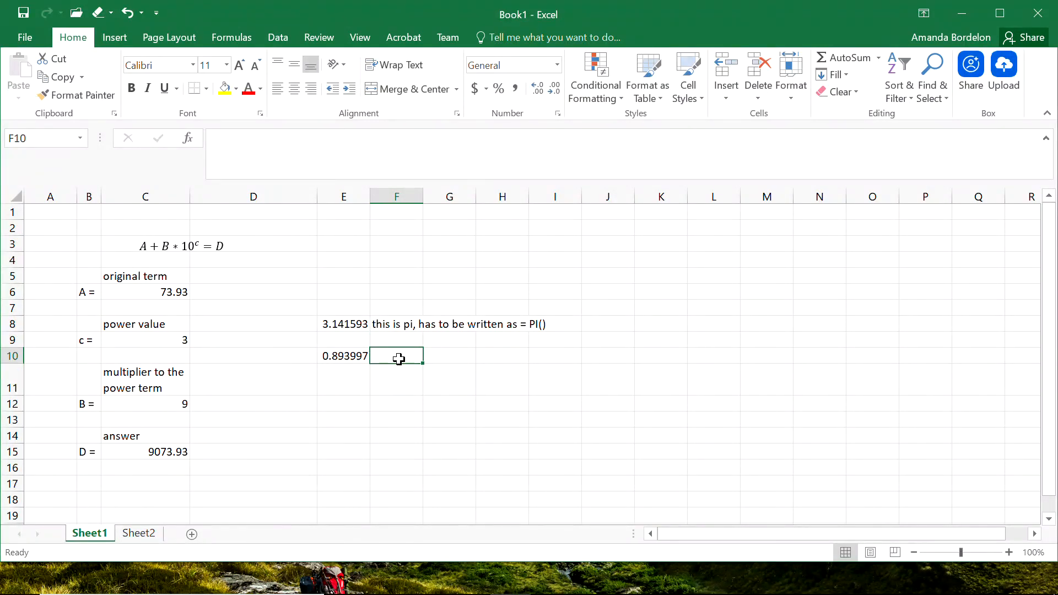
text(this is sin(90)
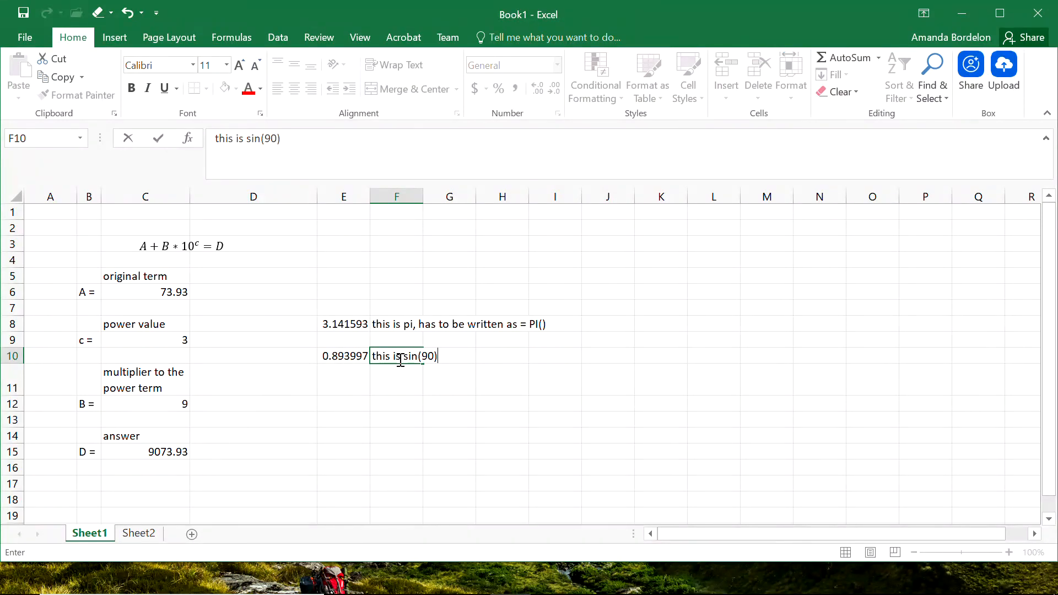
key(Return)
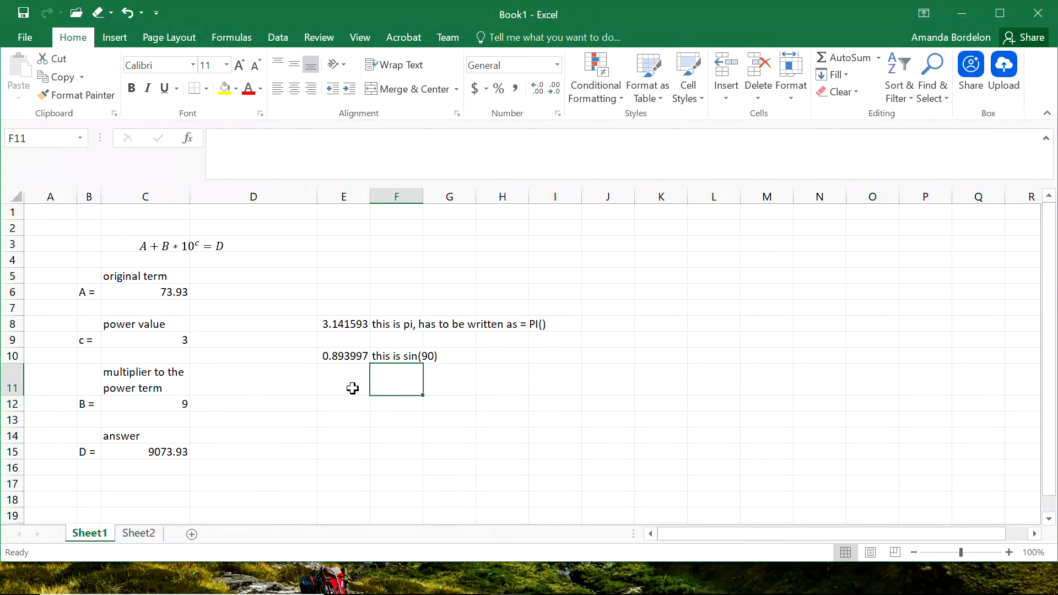
Enter 90 in E12 and label it "degrees" in the neighbouring cell.
click(349, 405)
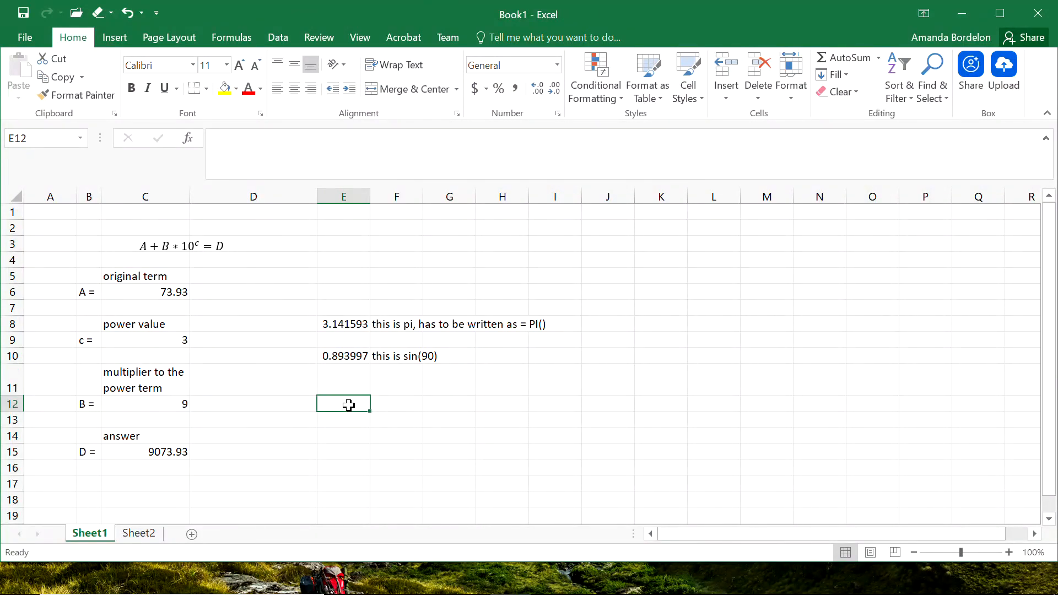
text(d)
key(BackSpace)
text(90)
key(Tab)
text(degrees)
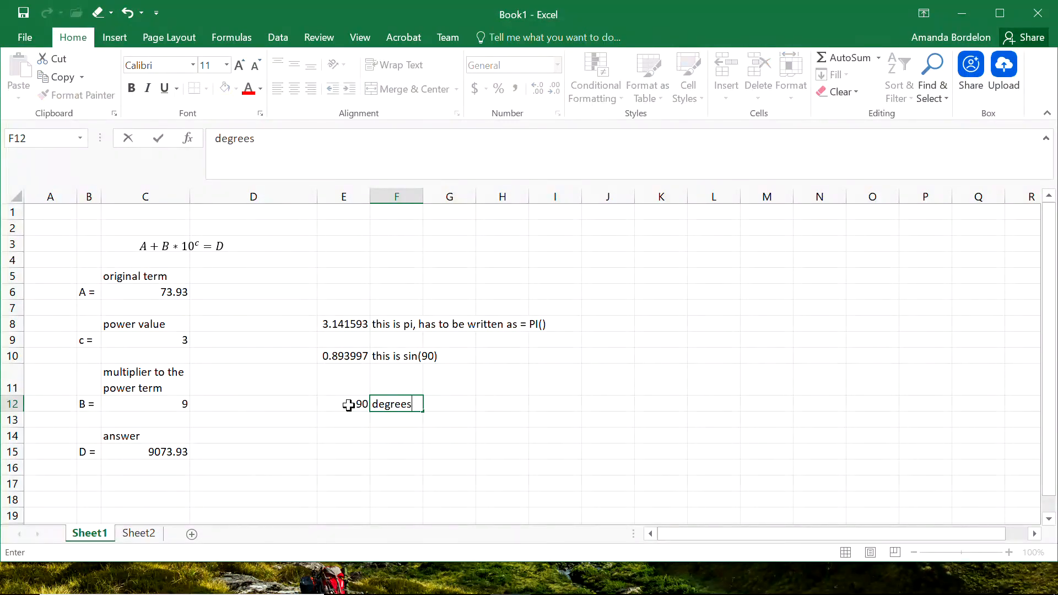
key(Return)
Label the cell below "degrees" as "radians".
key(Right)
text(radiens)
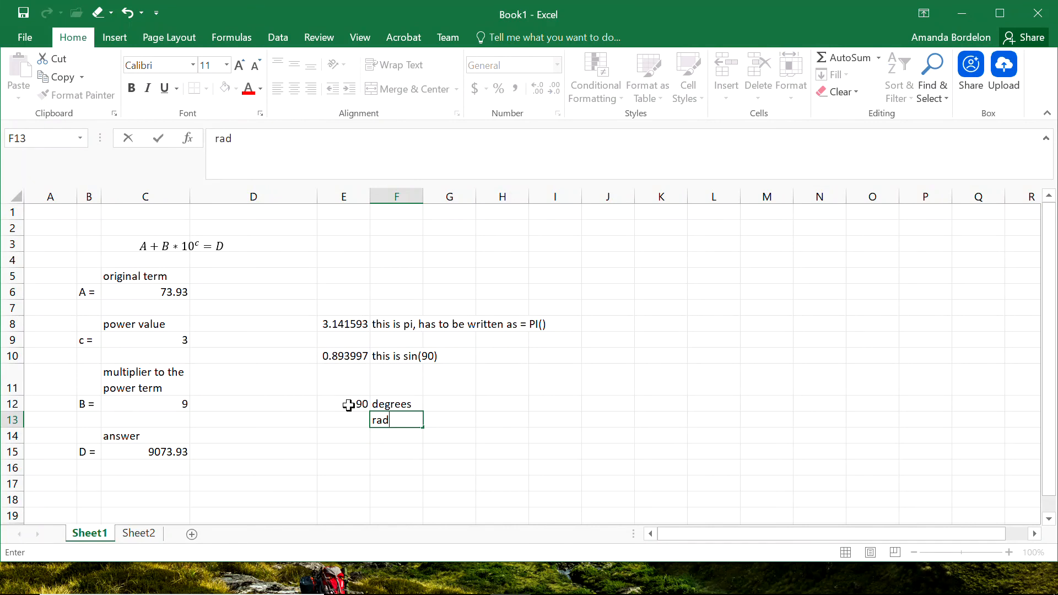
key(BackSpace)
key(BackSpace)
text(a)
key(BackSpace)
key(BackSpace)
text(ans)
key(Left)
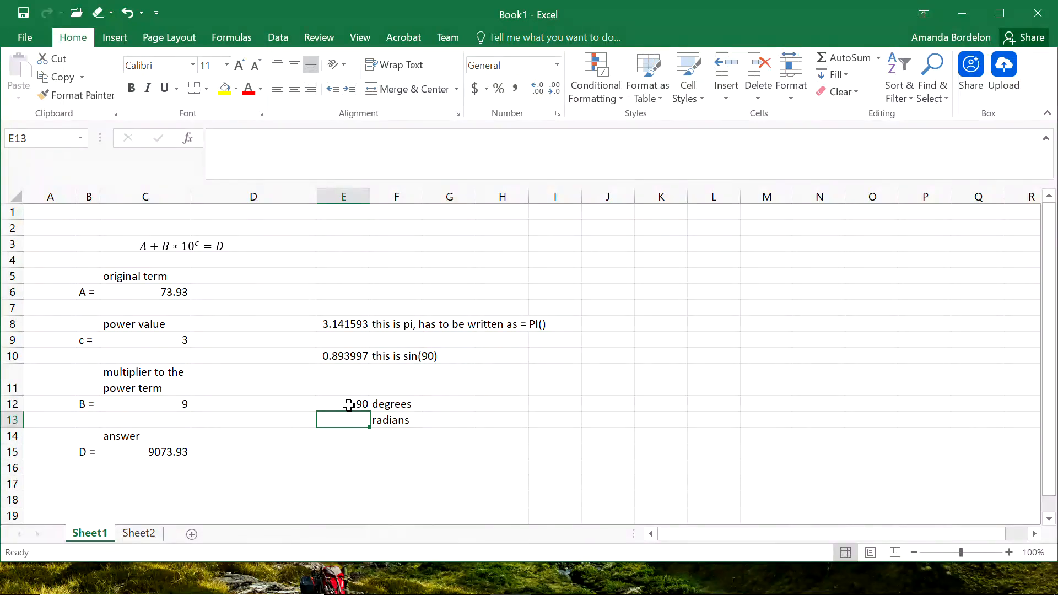
Convert the degrees to radians in E13 with the formula =E12/180*pi().
text(=)
click(348, 404)
text(/180)
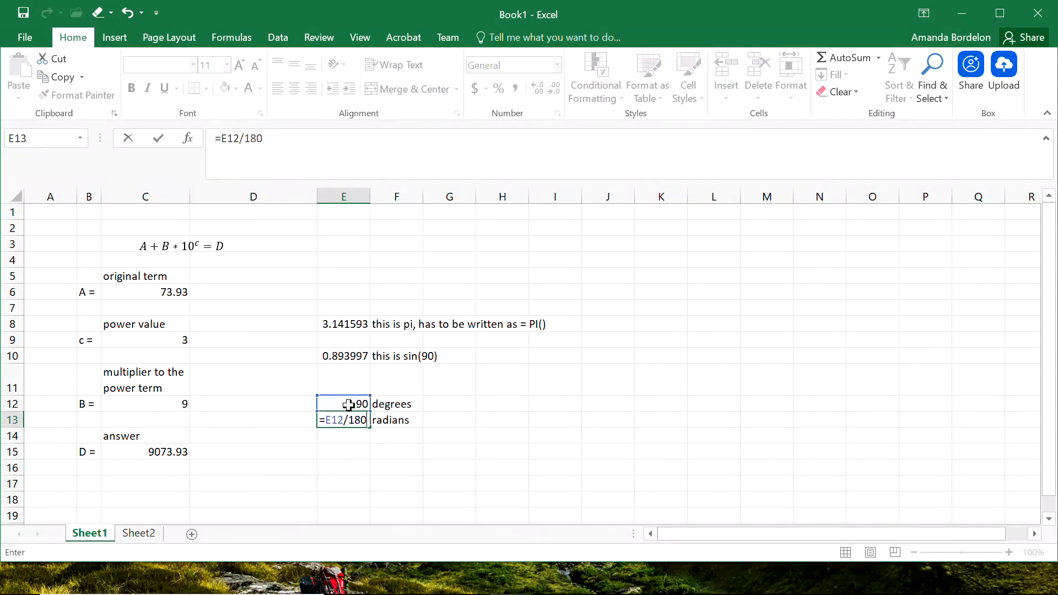
text(*pi())
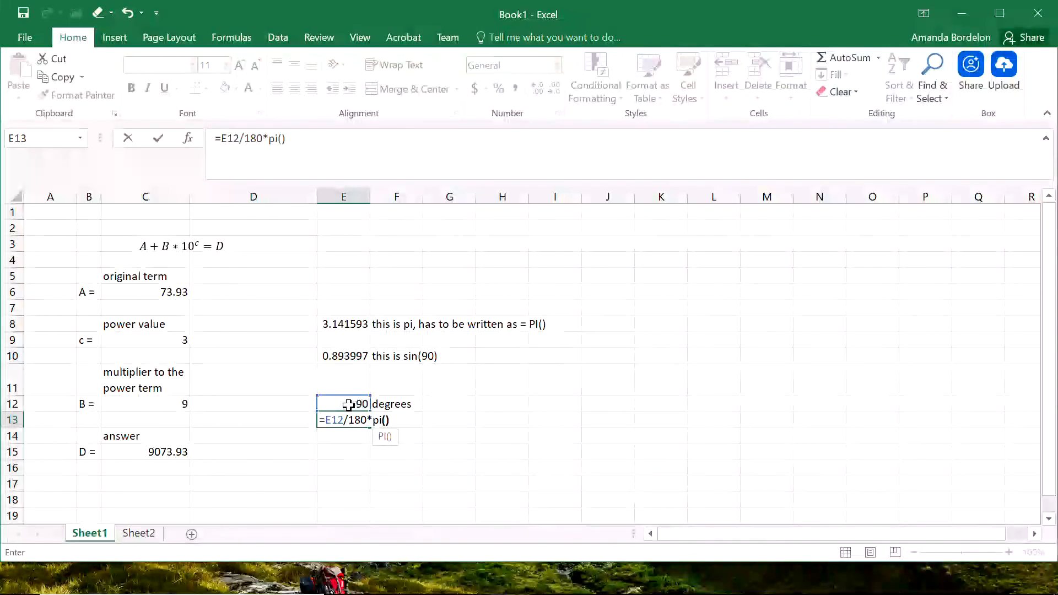
key(Return)
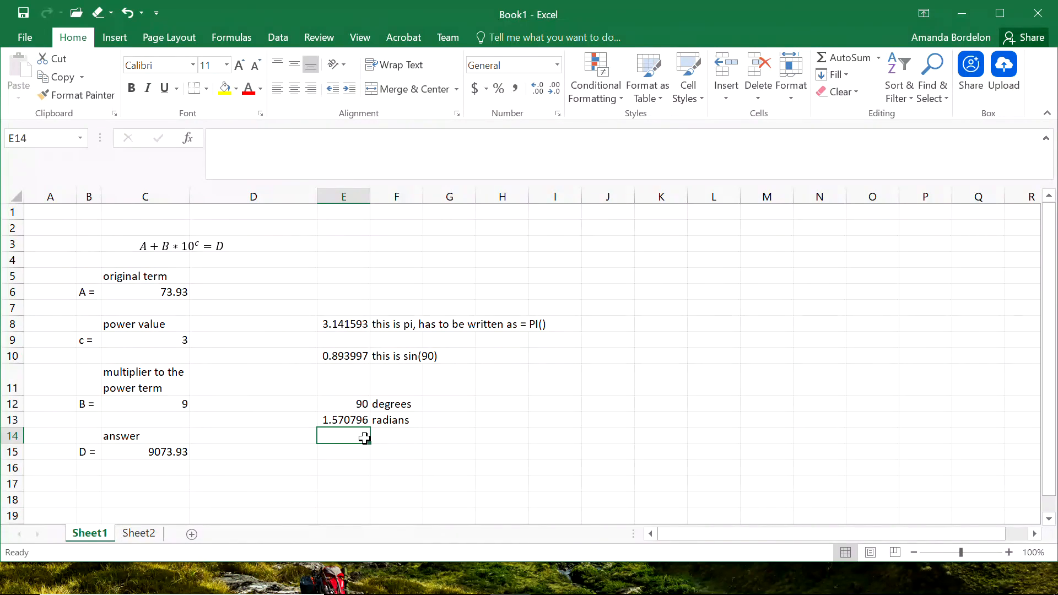
Enter =radians(E12) in E14 to convert the degrees with the RADIANS function.
text(=)
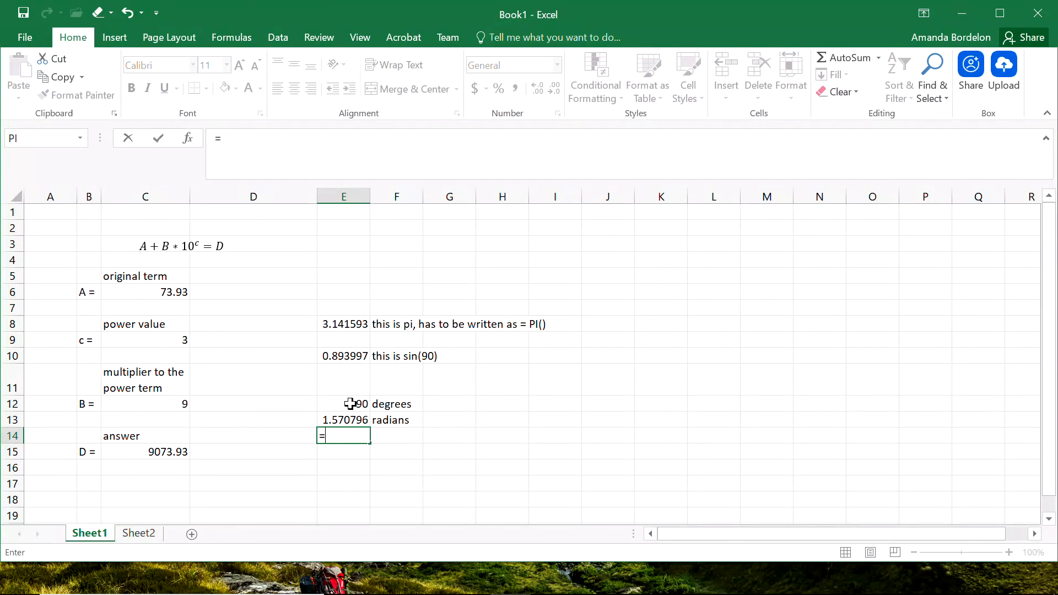
text(radi)
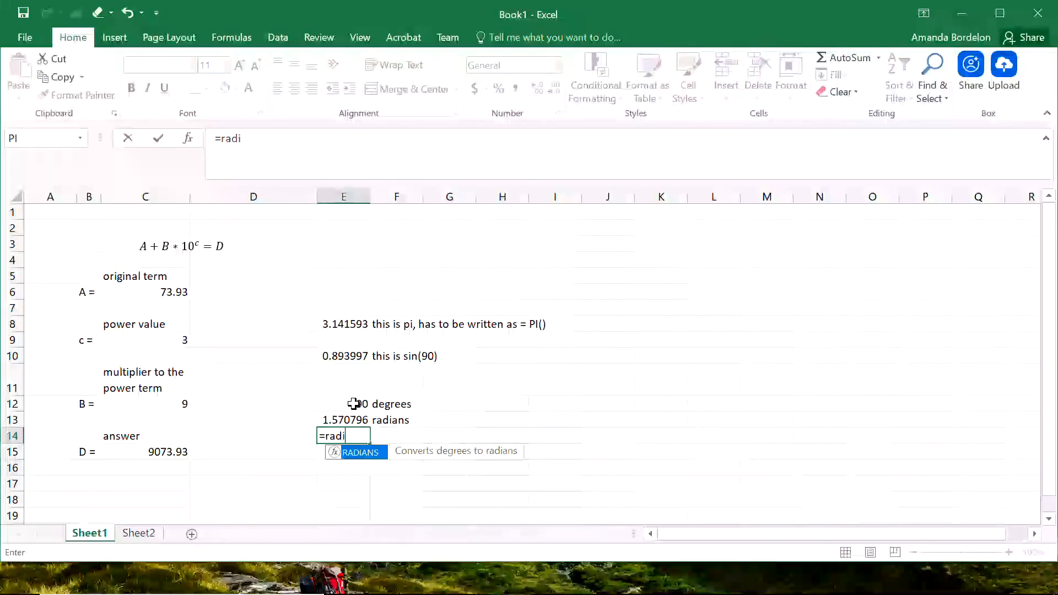
text(ans()
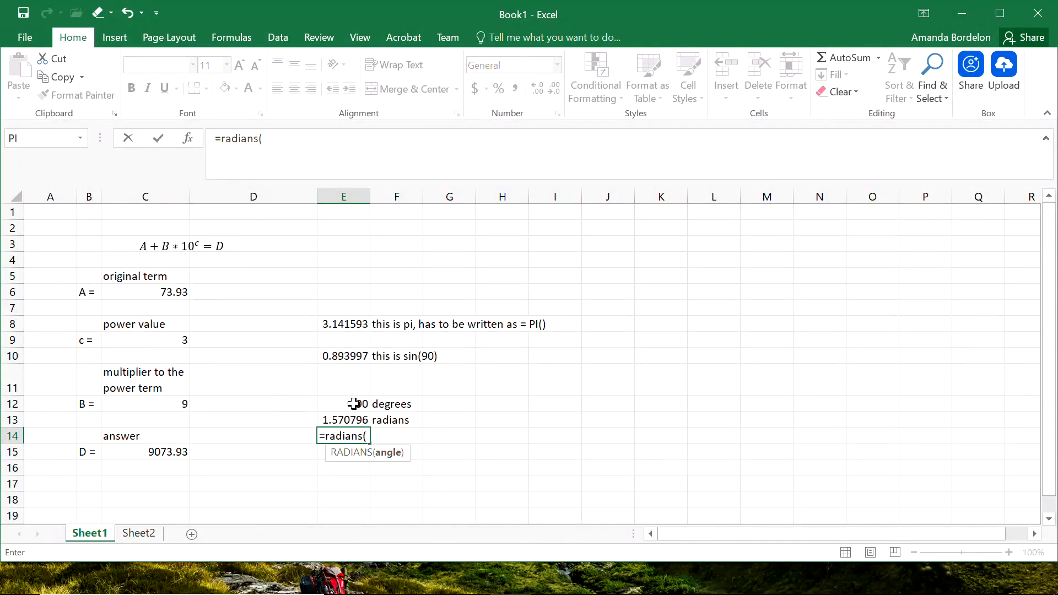
click(349, 403)
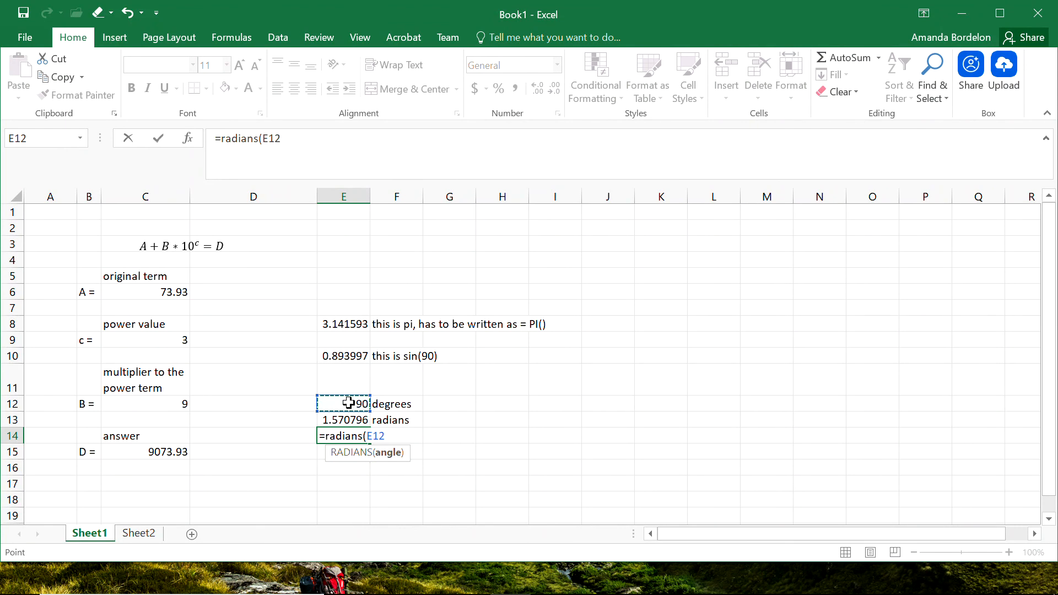
text())
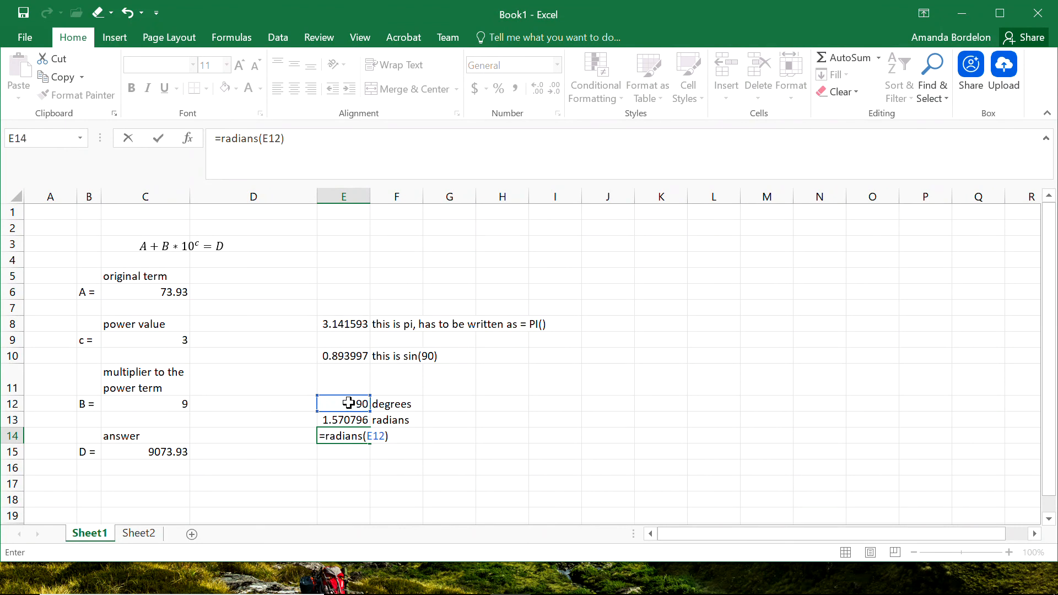
key(Return)
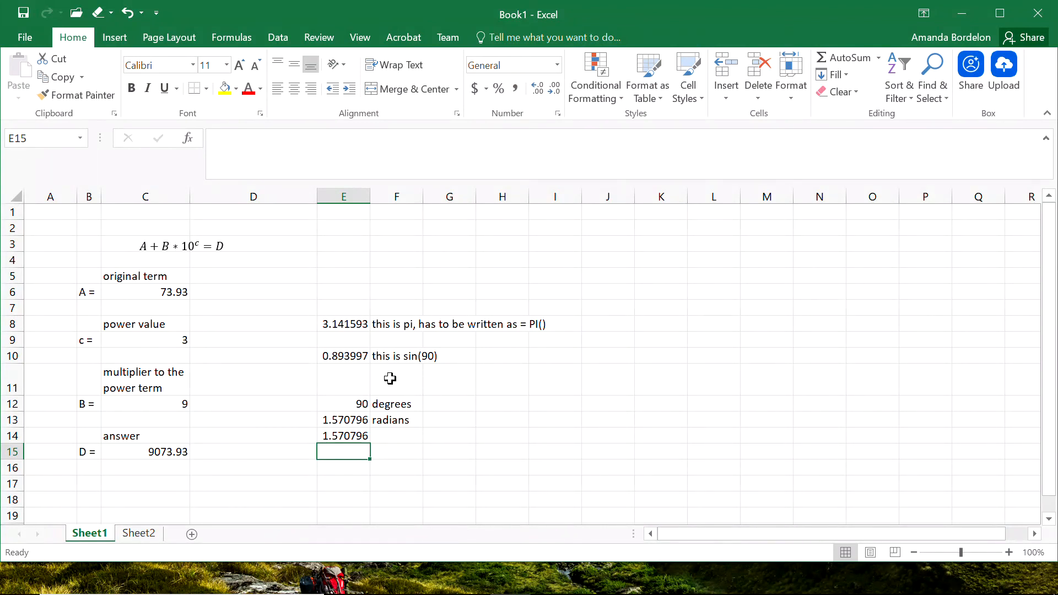
Label F11 with the note "this is sin(1.570796)".
click(352, 374)
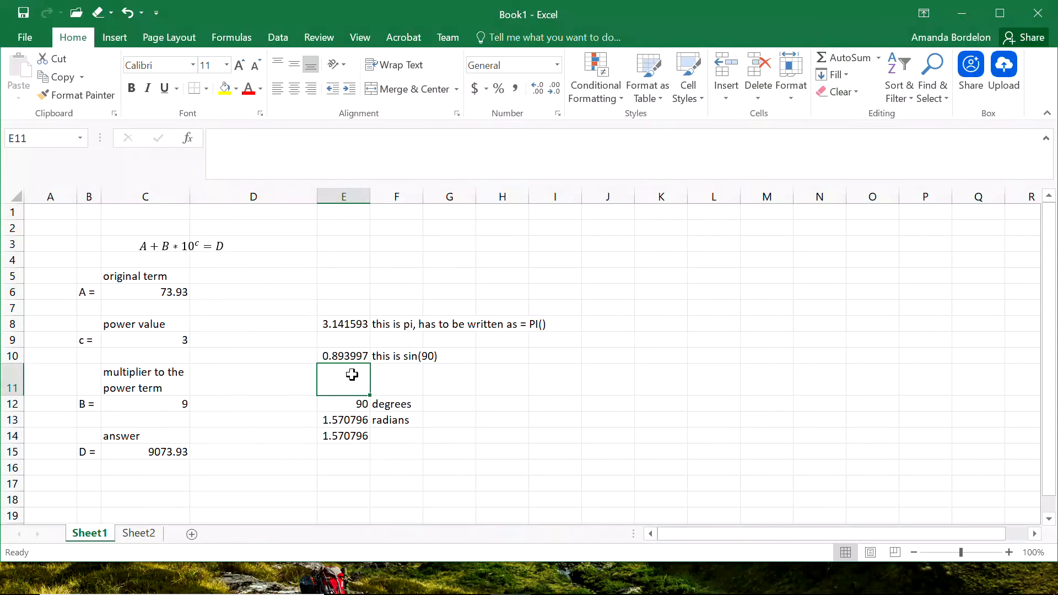
key(Right)
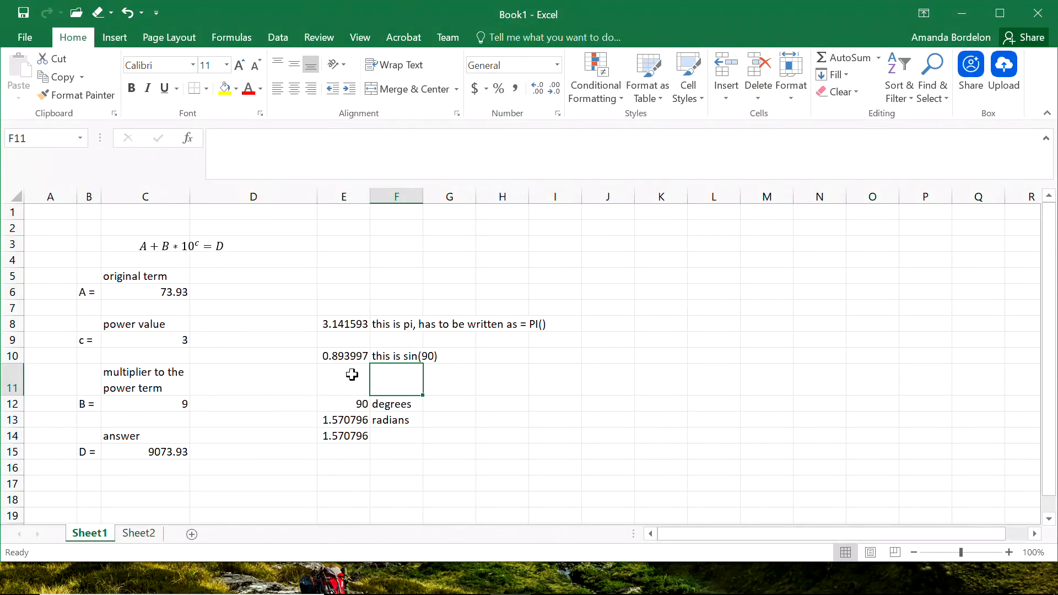
text(this is sin)
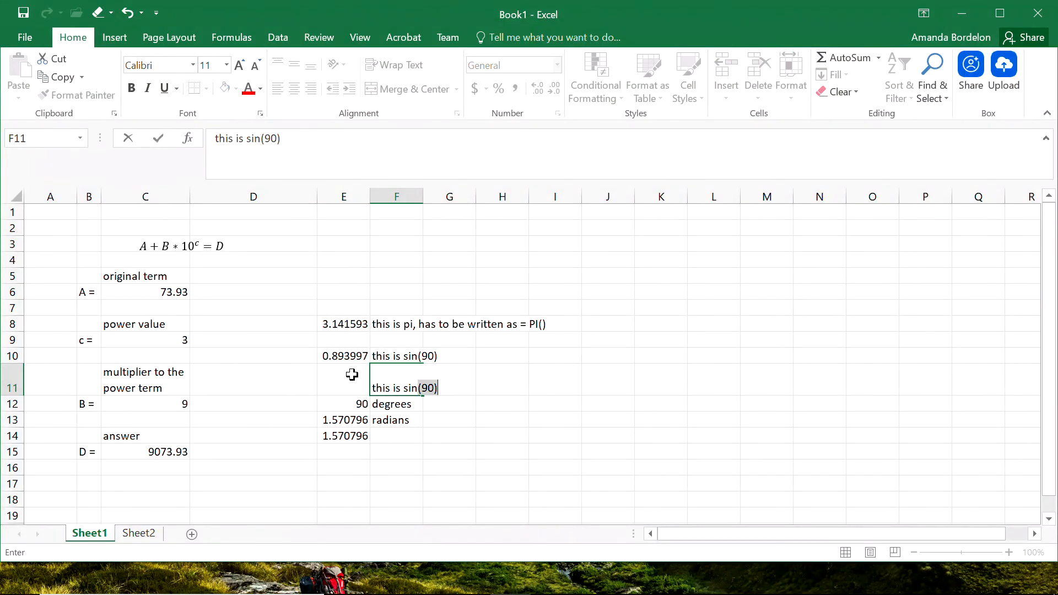
text((1.570796))
key(Return)
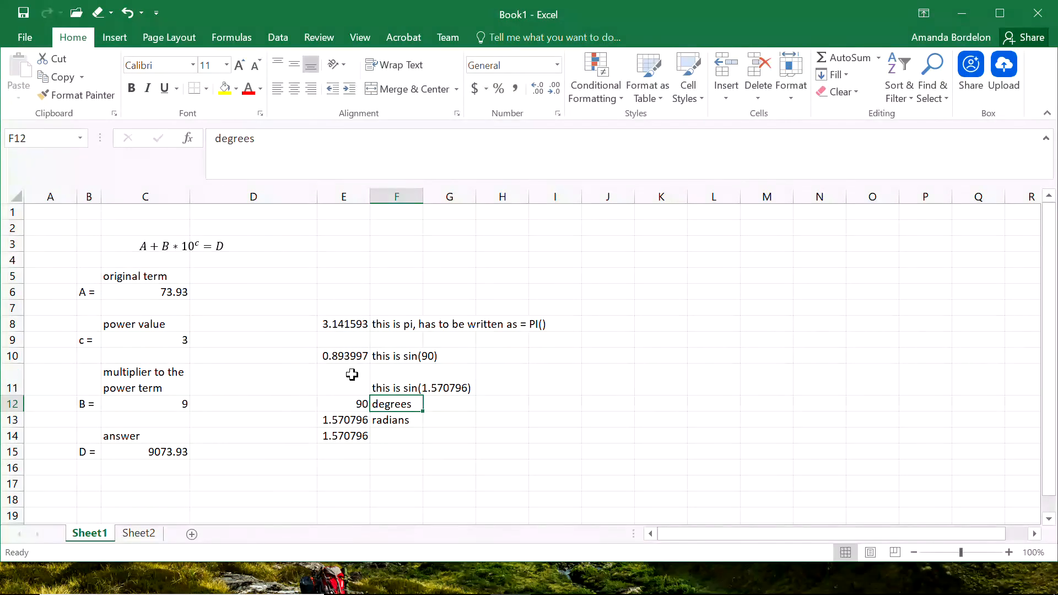
Enter the formula =sin(E13) in E11 to take the sine of the radian value.
key(Up)
click(351, 373)
text(=)
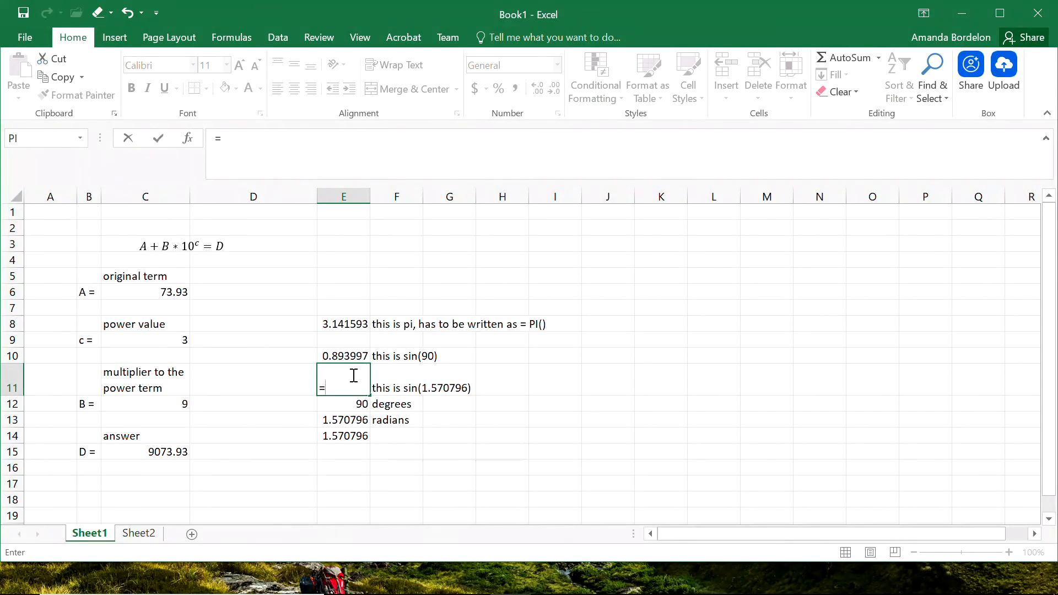
text(sin()
click(347, 422)
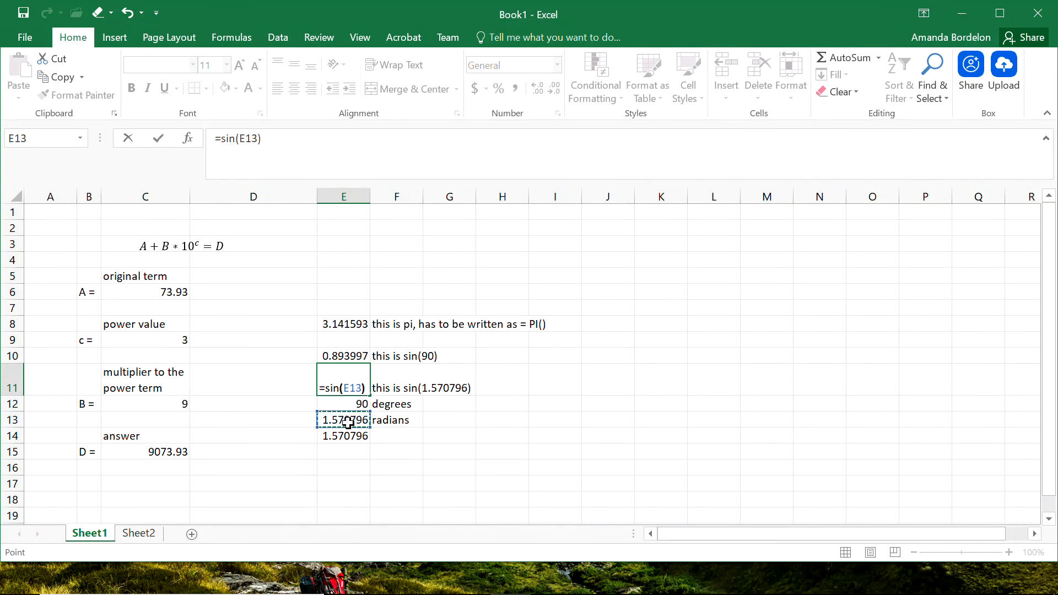
key(Return)
Move the degrees, radians and RADIANS block from rows 12–14 down to rows 14–16.
drag(354, 402, 382, 476)
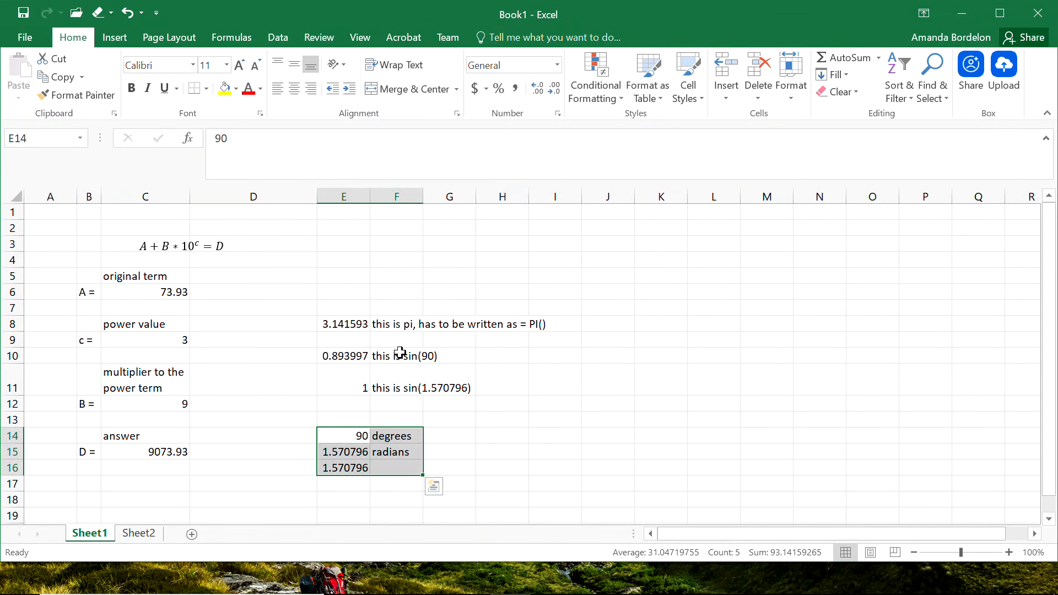
Open the Function Arguments dialog for the SIN formula in E10 to inspect its Number argument, then cancel.
click(342, 354)
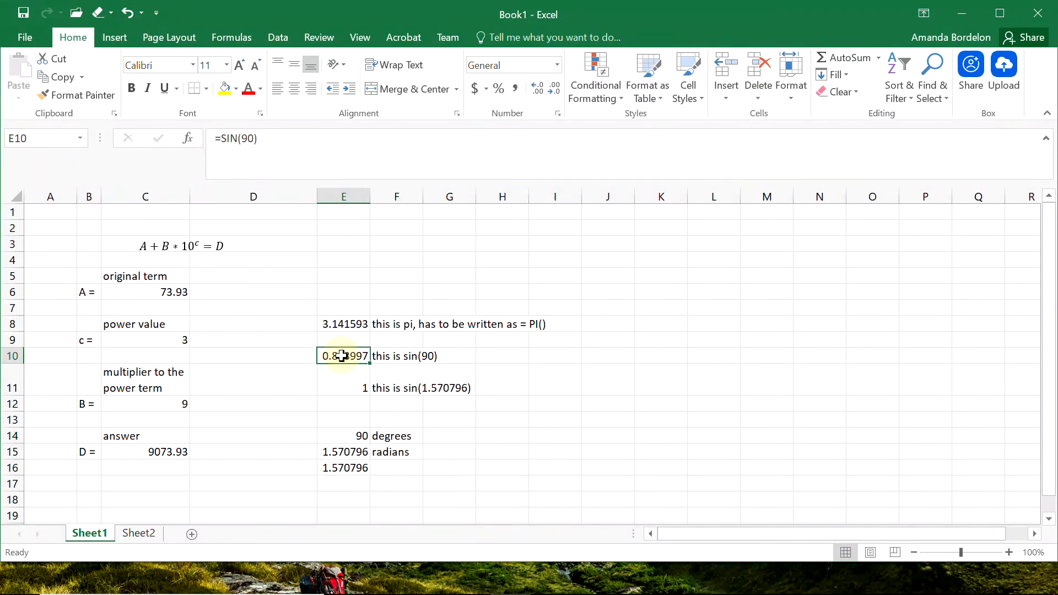
click(237, 138)
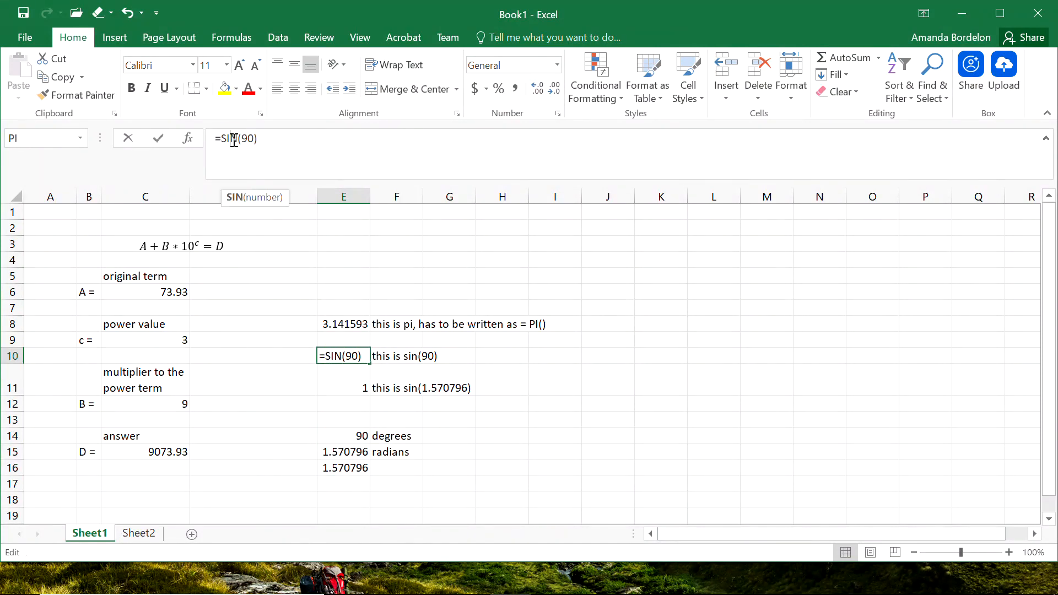
click(187, 138)
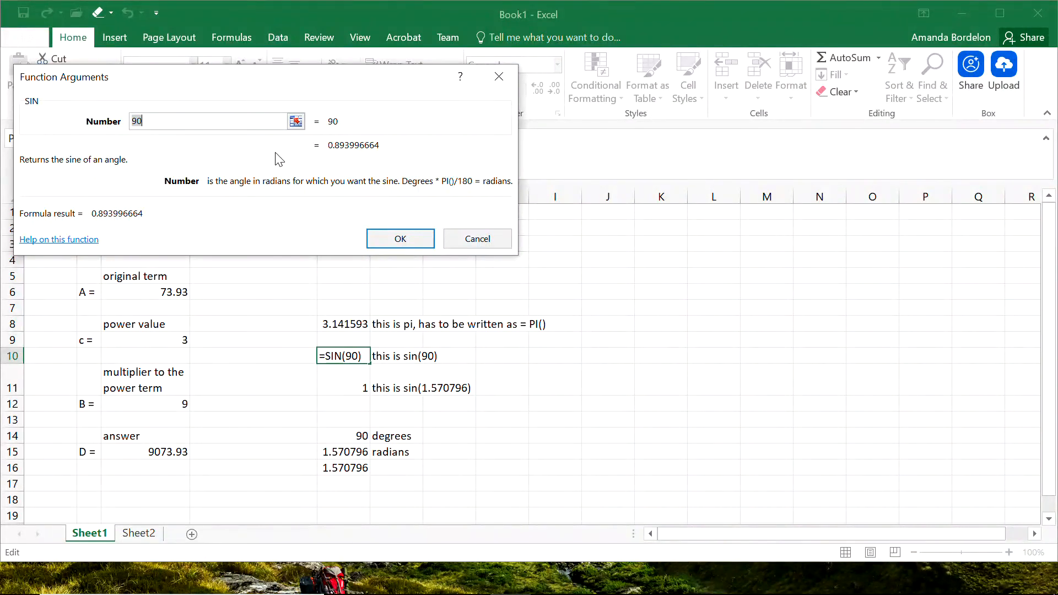
click(477, 238)
Open the help article for the SIN function and read its syntax and remarks on degrees versus radians.
click(187, 138)
click(71, 238)
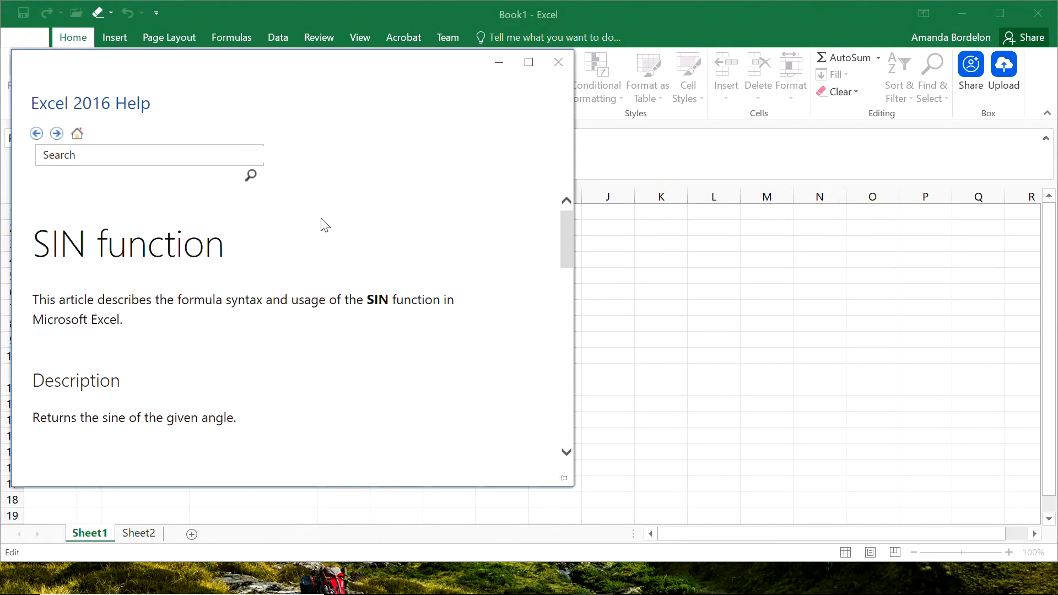
drag(565, 248, 566, 283)
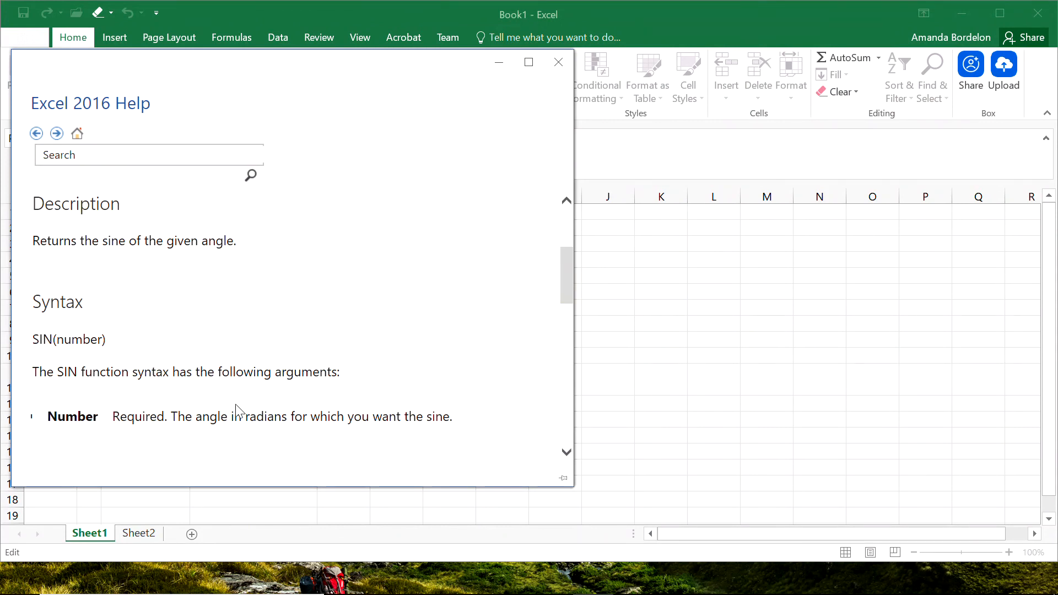
drag(249, 416, 282, 415)
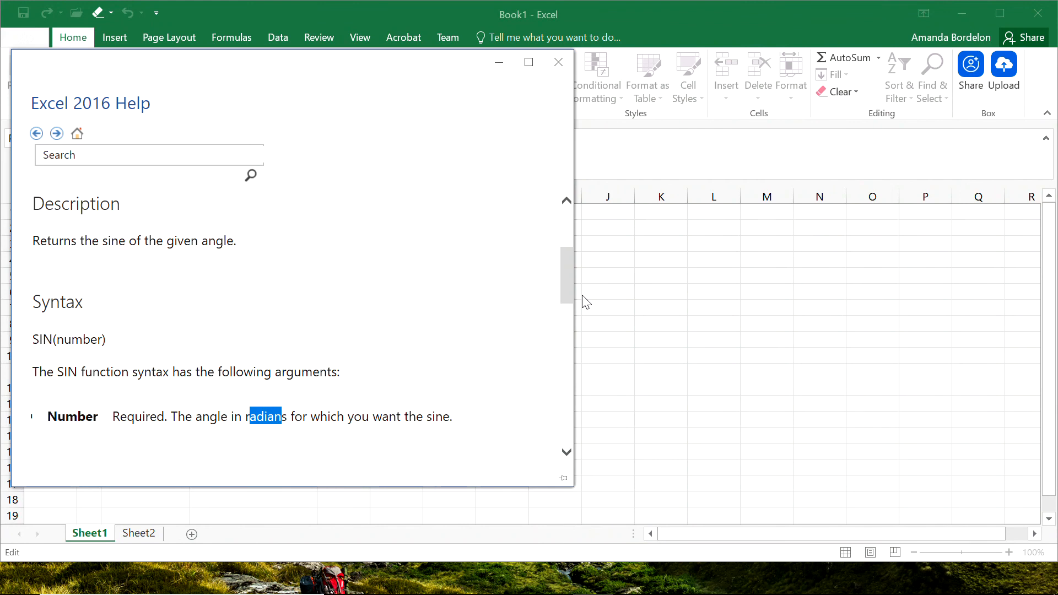
drag(564, 292, 565, 348)
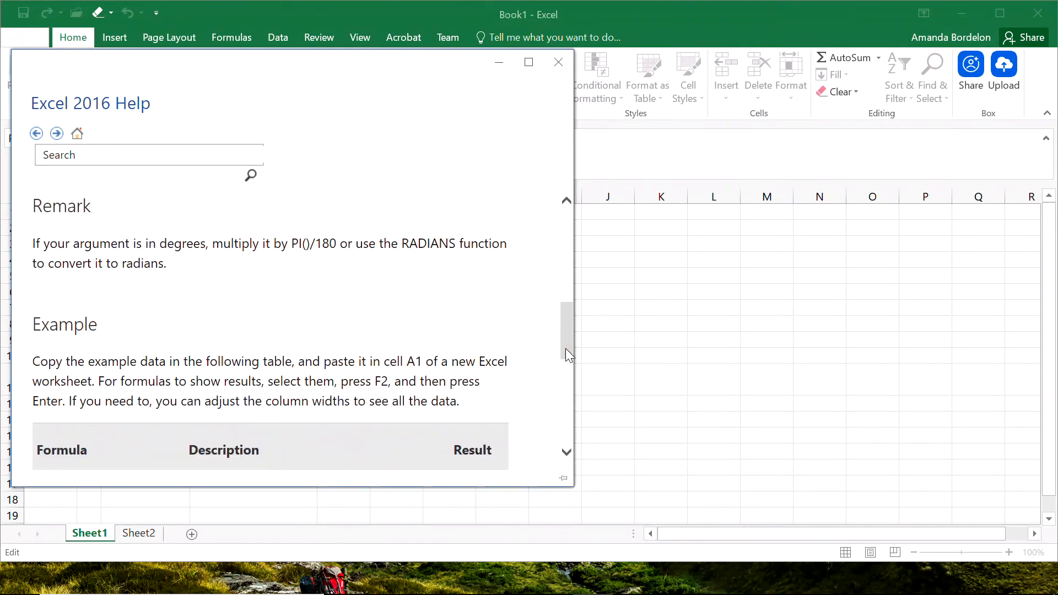
click(559, 62)
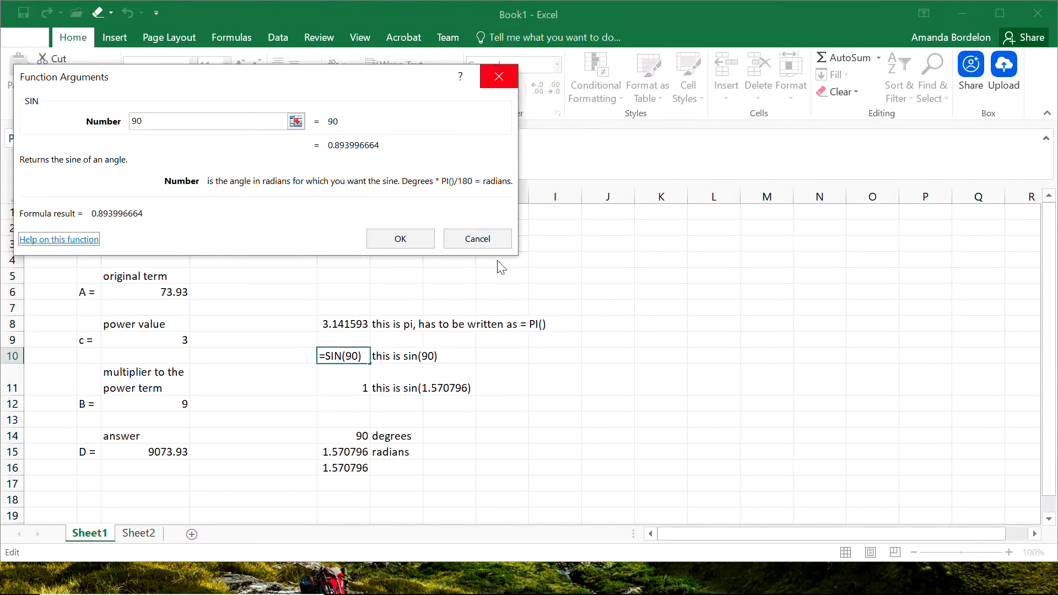
click(477, 238)
click(542, 480)
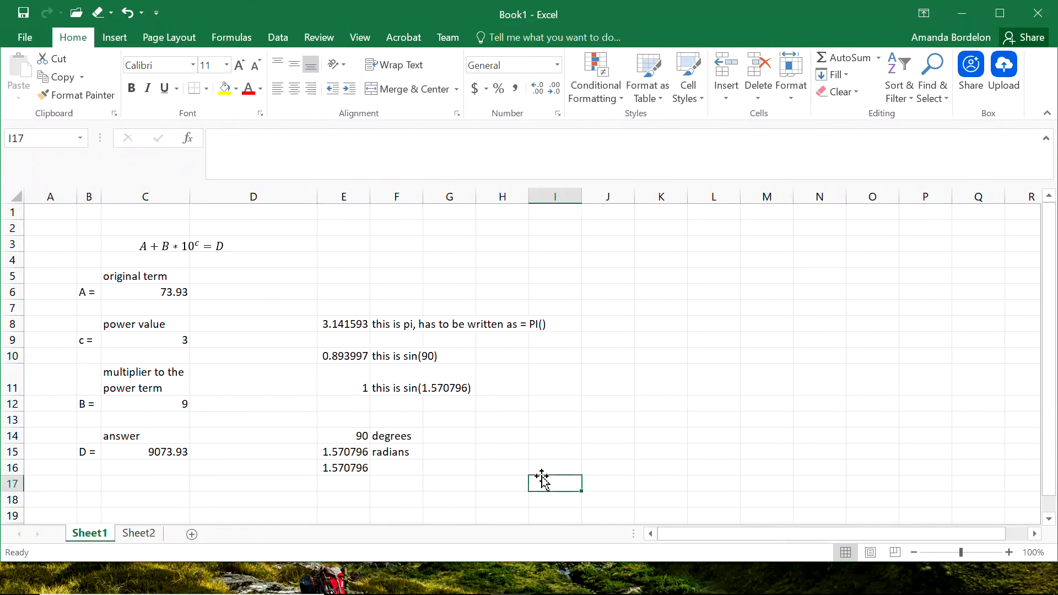